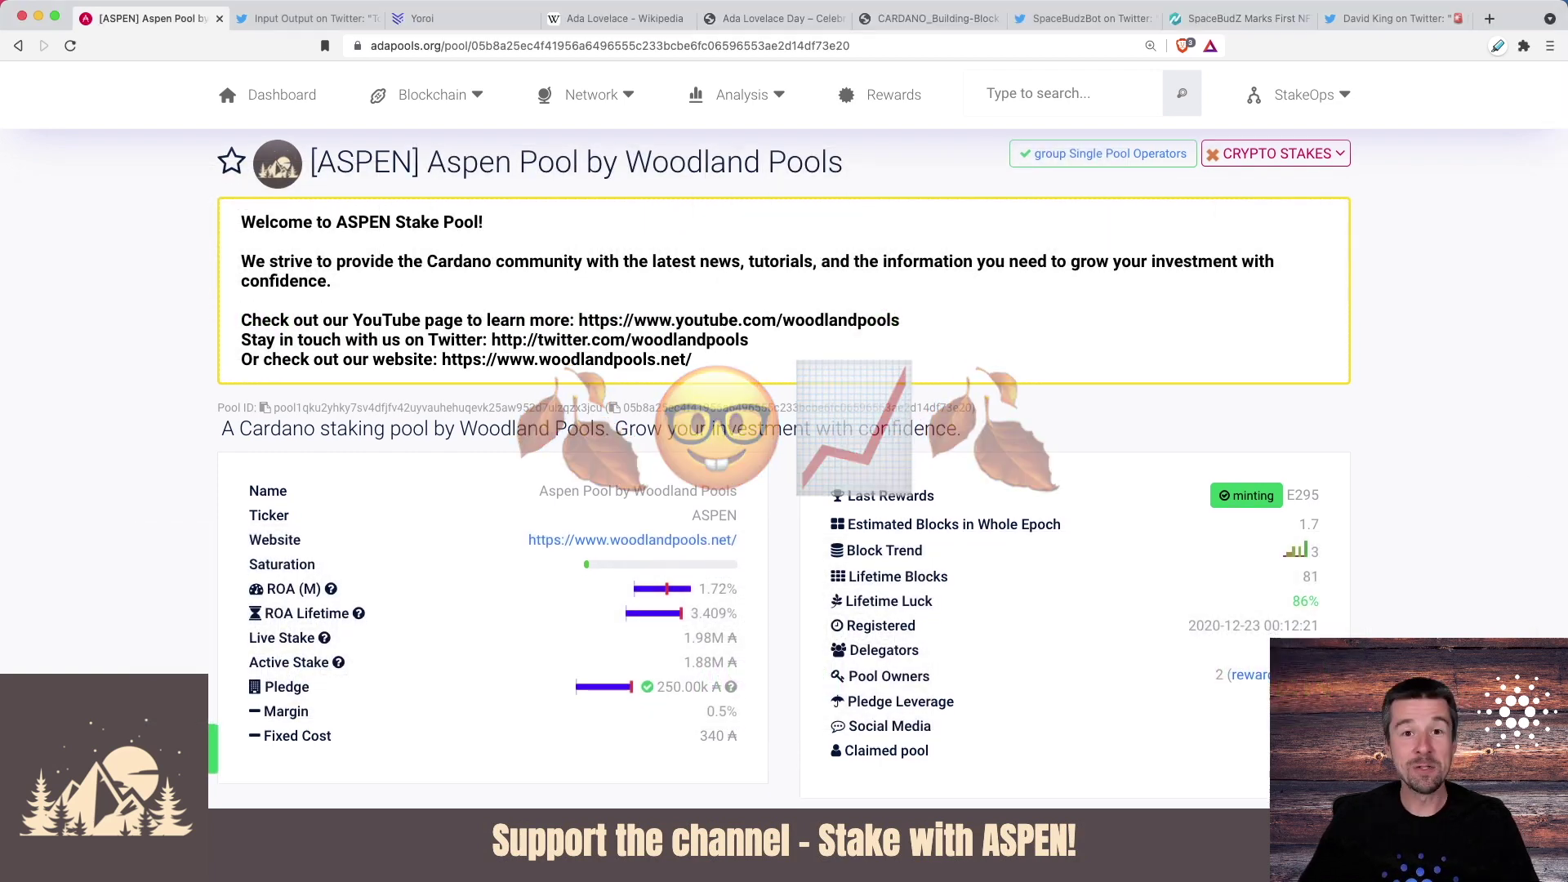
# - Switch to the Input Output tweet celebrating Ada Lovelace Day
pyautogui.click(293, 19)
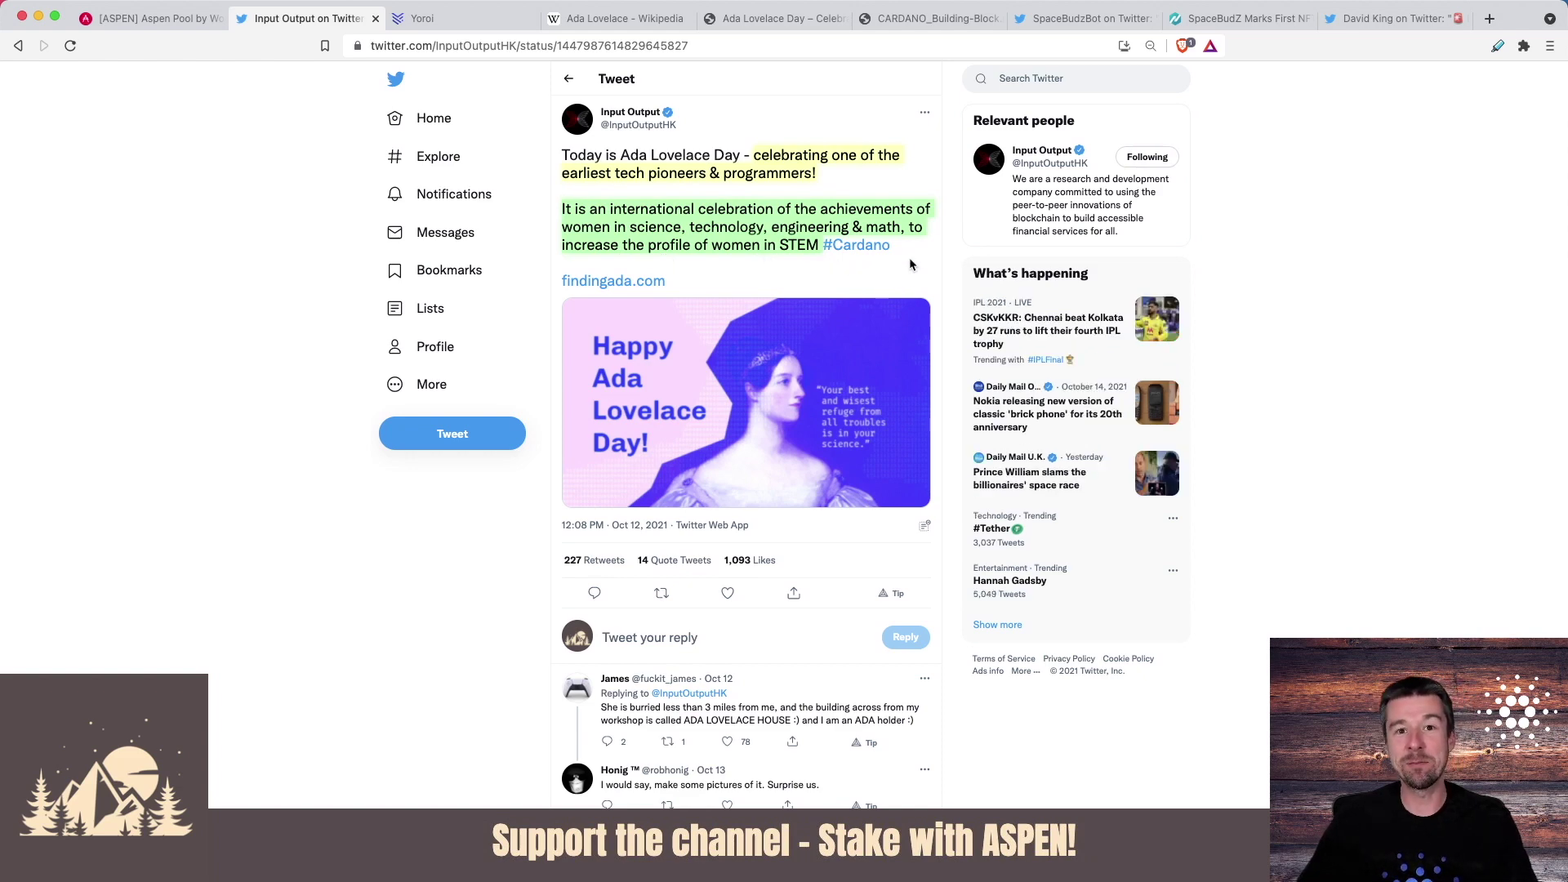
pyautogui.click(421, 17)
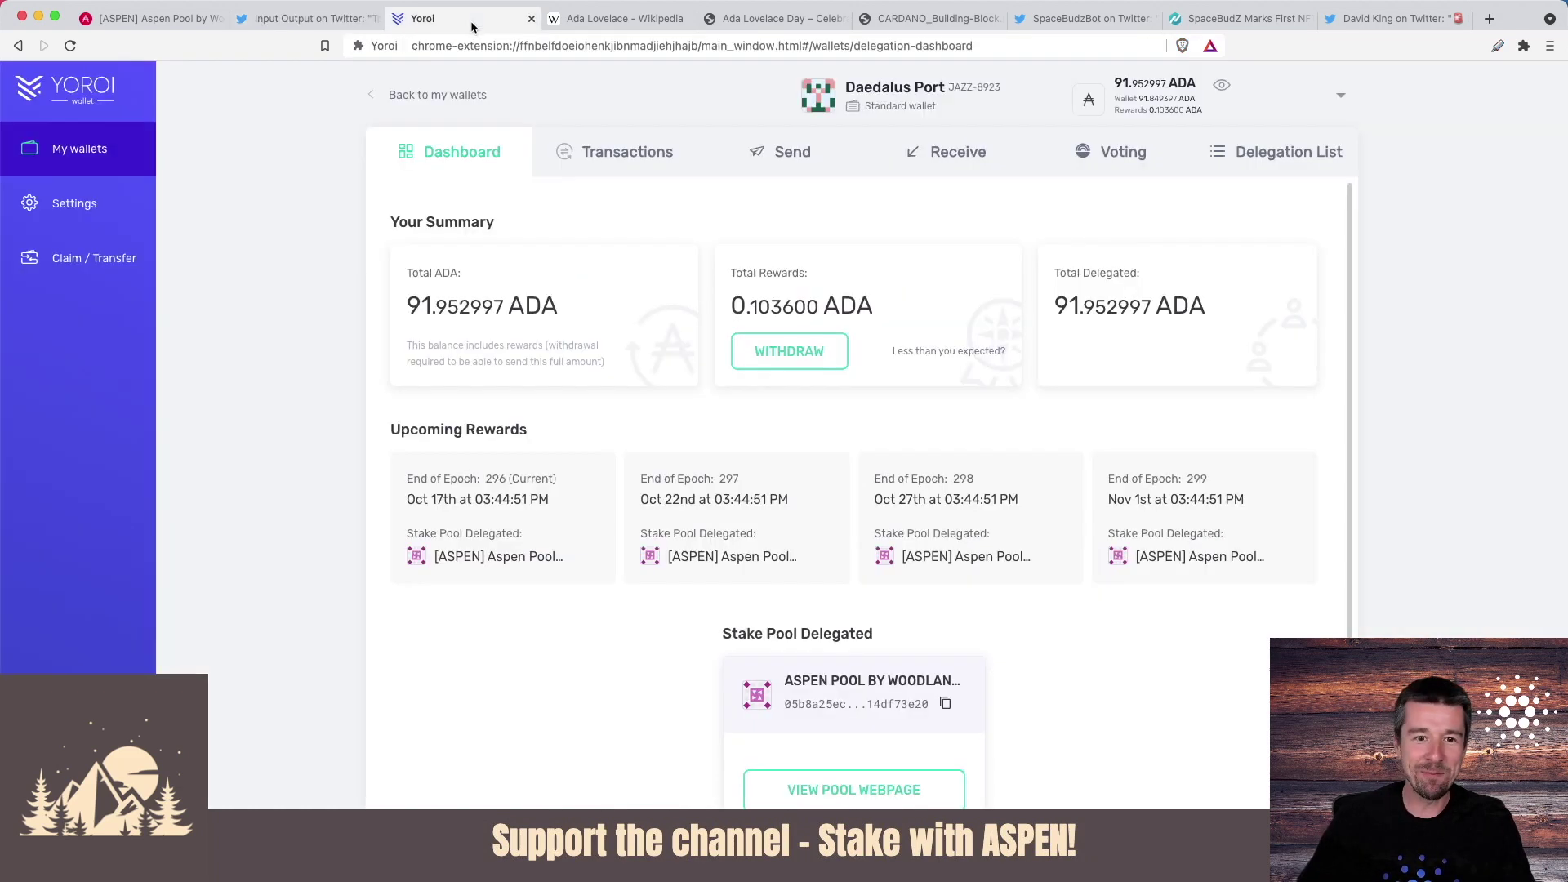
pyautogui.doubleClick(511, 304)
pyautogui.click(586, 310)
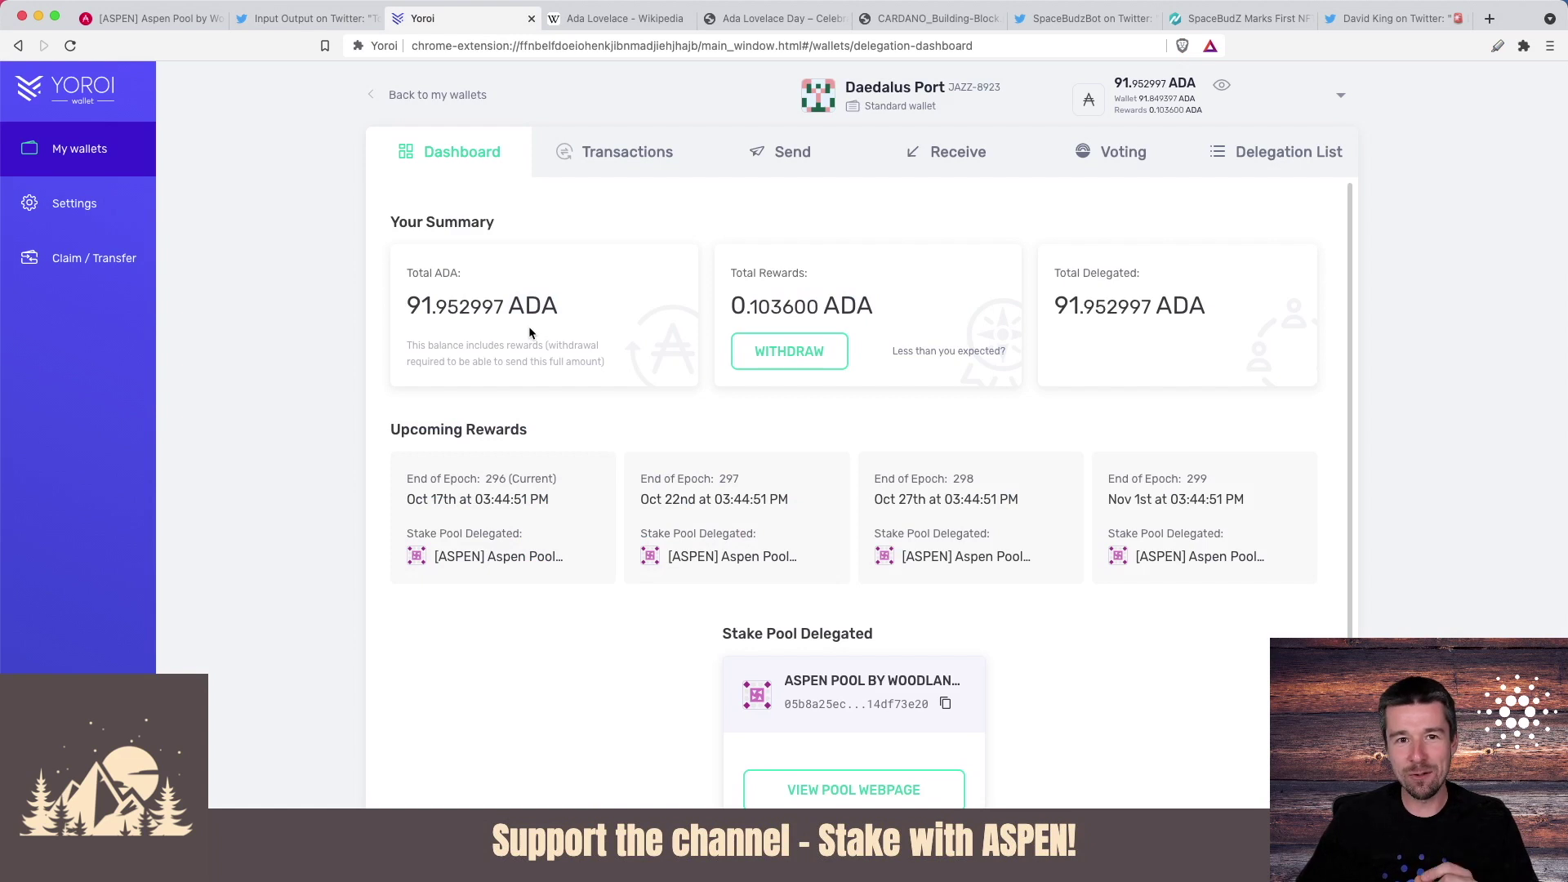
pyautogui.moveTo(425, 307); pyautogui.dragTo(431, 307)
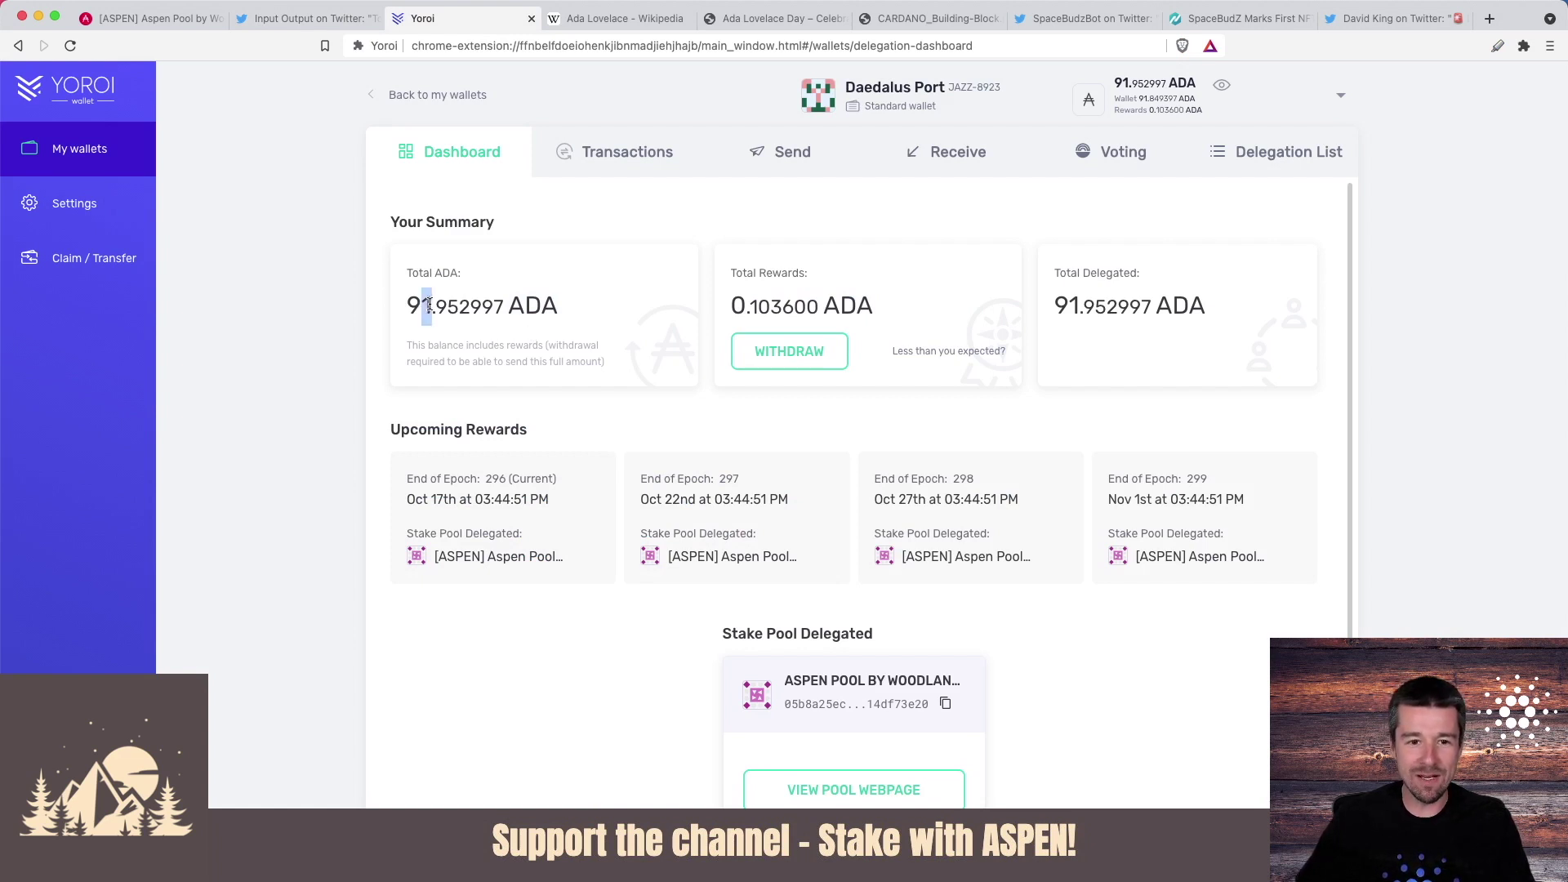
pyautogui.click(425, 309)
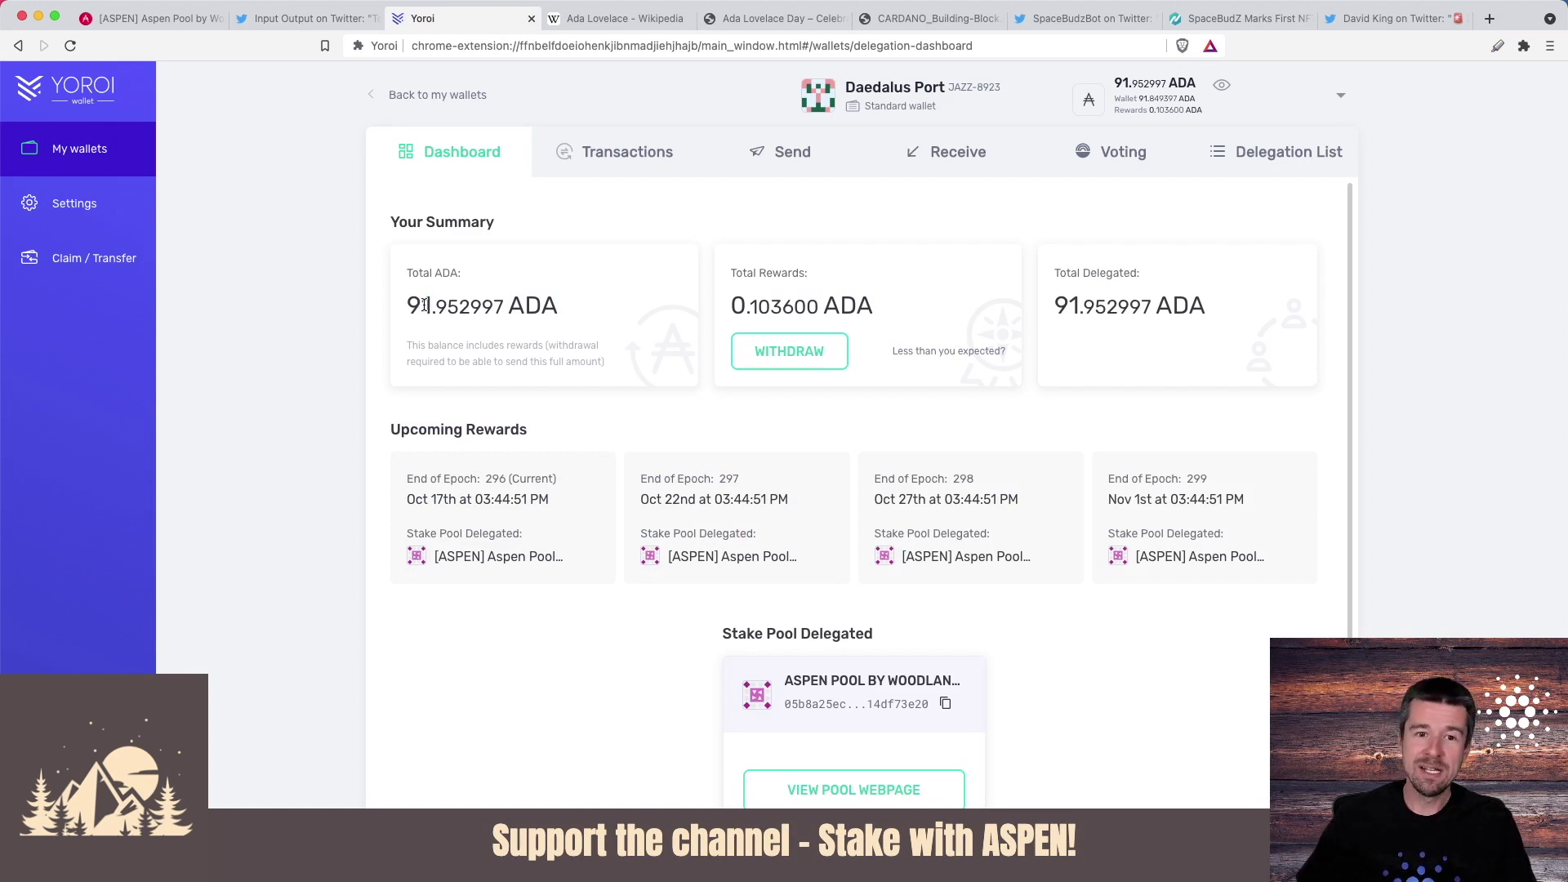
pyautogui.moveTo(422, 306); pyautogui.dragTo(508, 307)
pyautogui.click(504, 312)
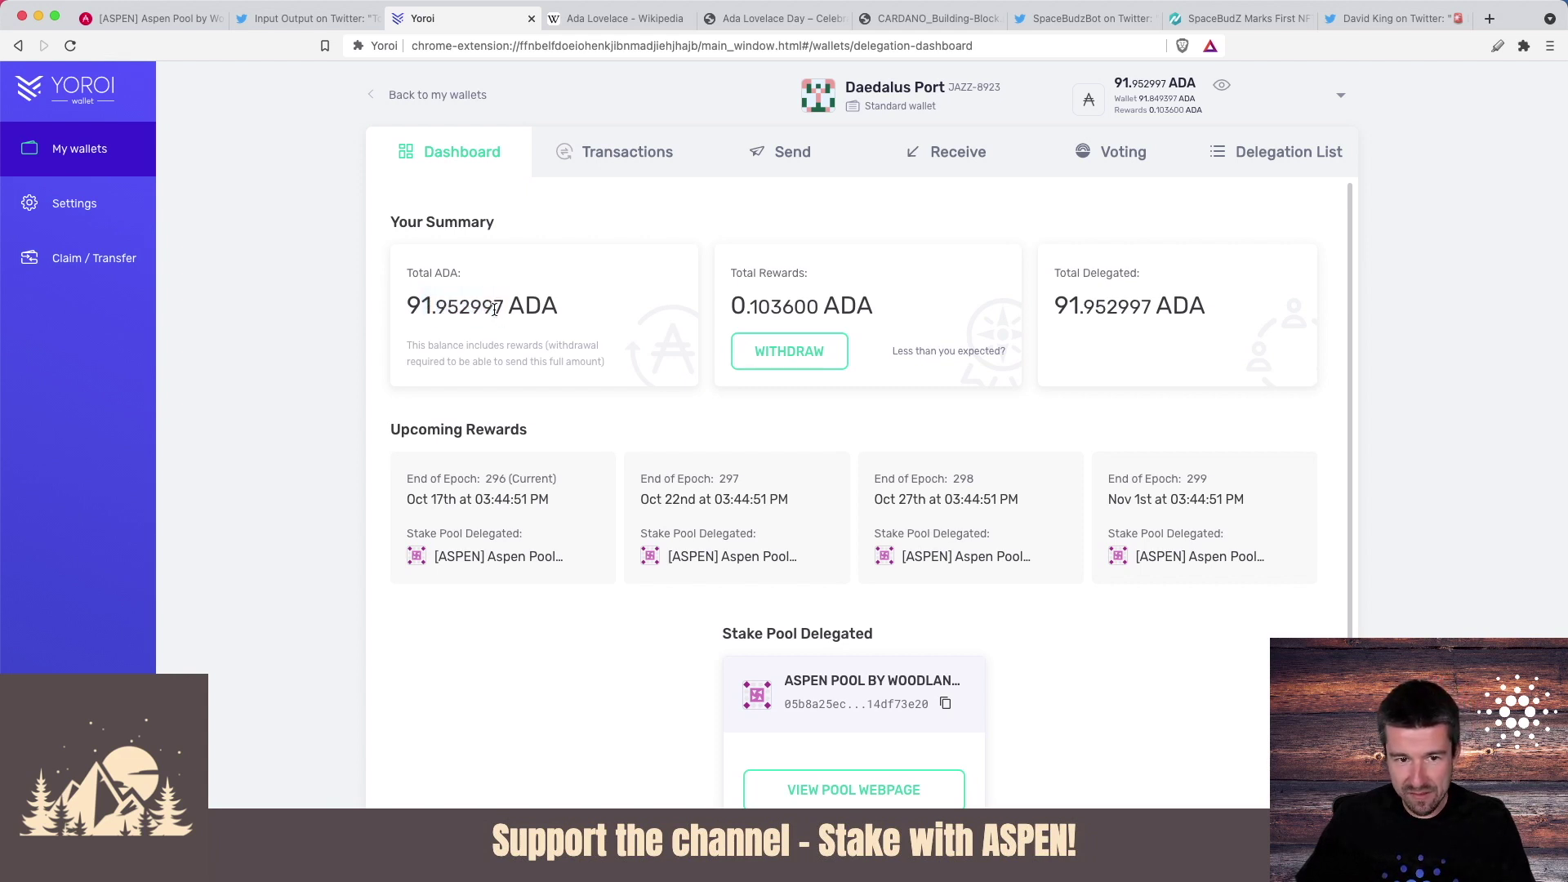
pyautogui.moveTo(505, 307); pyautogui.dragTo(497, 307)
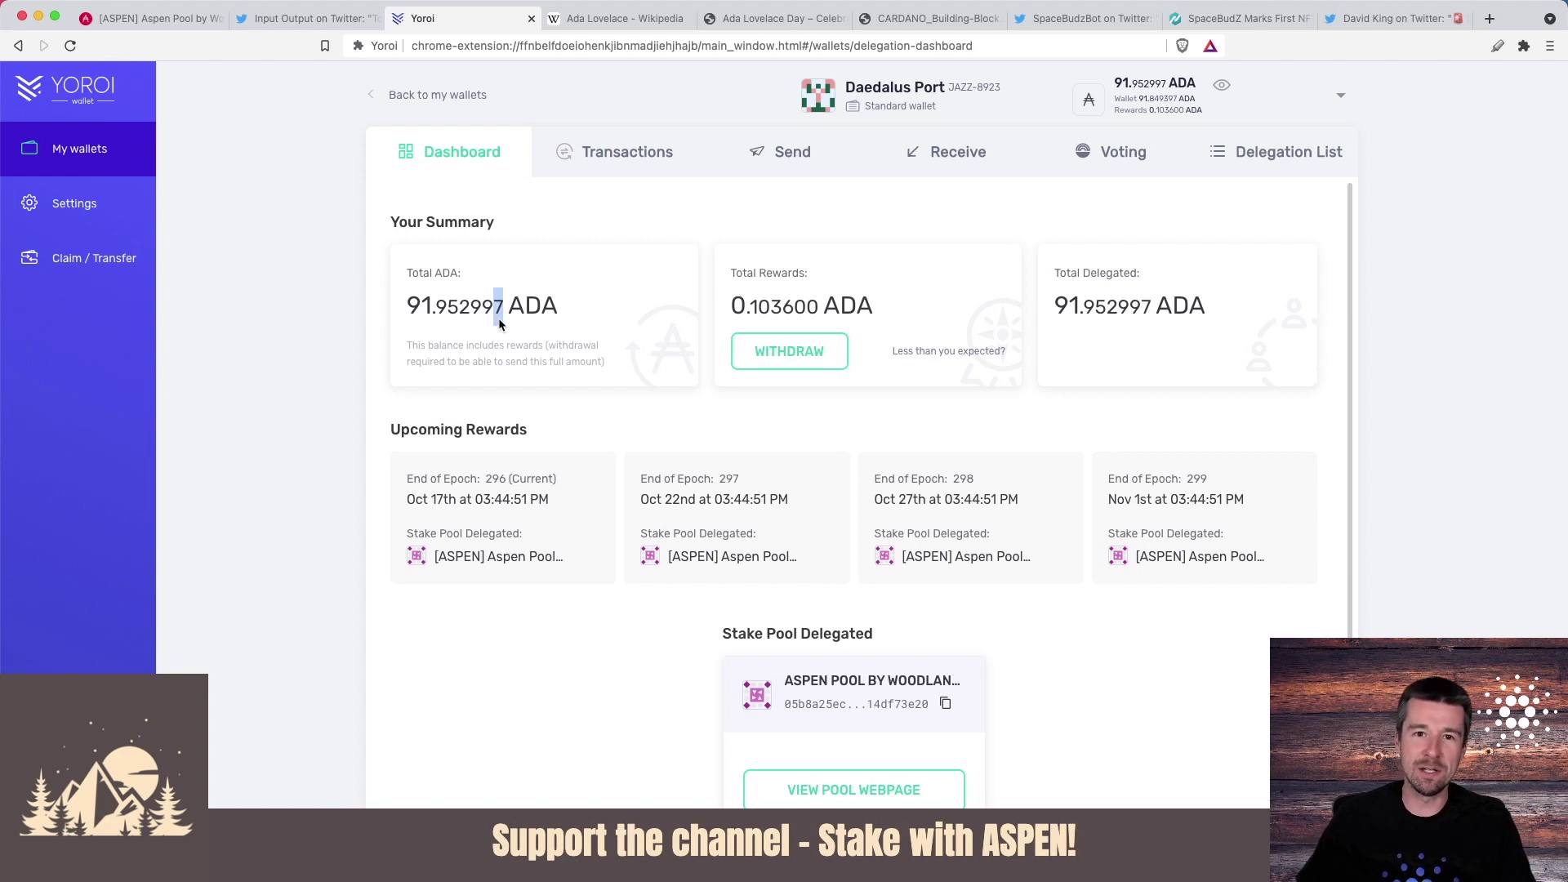
pyautogui.click(474, 314)
pyautogui.moveTo(419, 306); pyautogui.dragTo(504, 307)
pyautogui.click(429, 309)
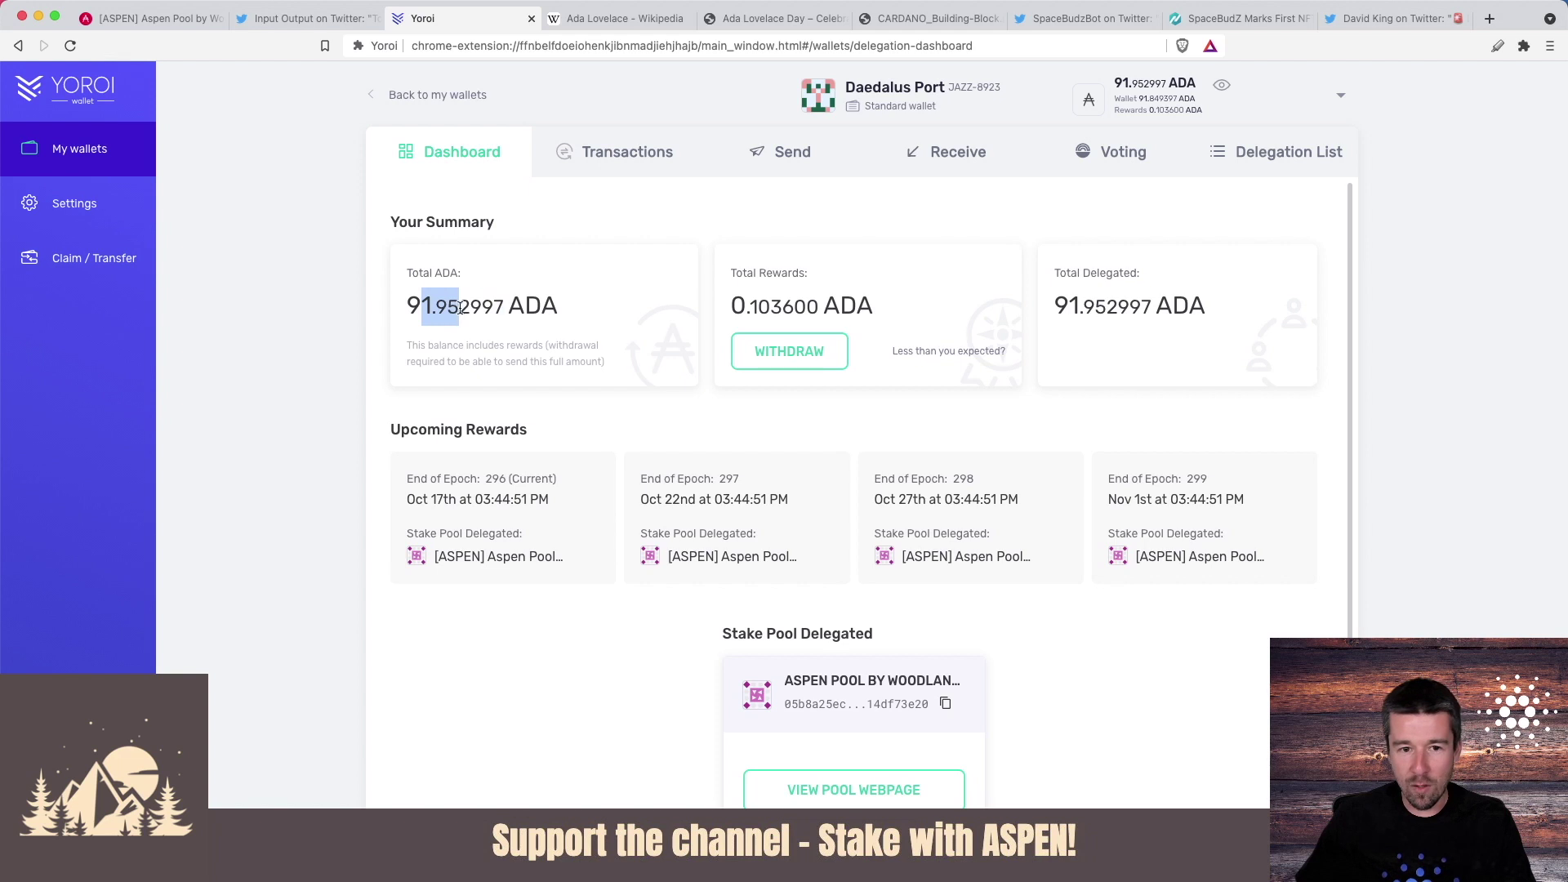
pyautogui.click(503, 324)
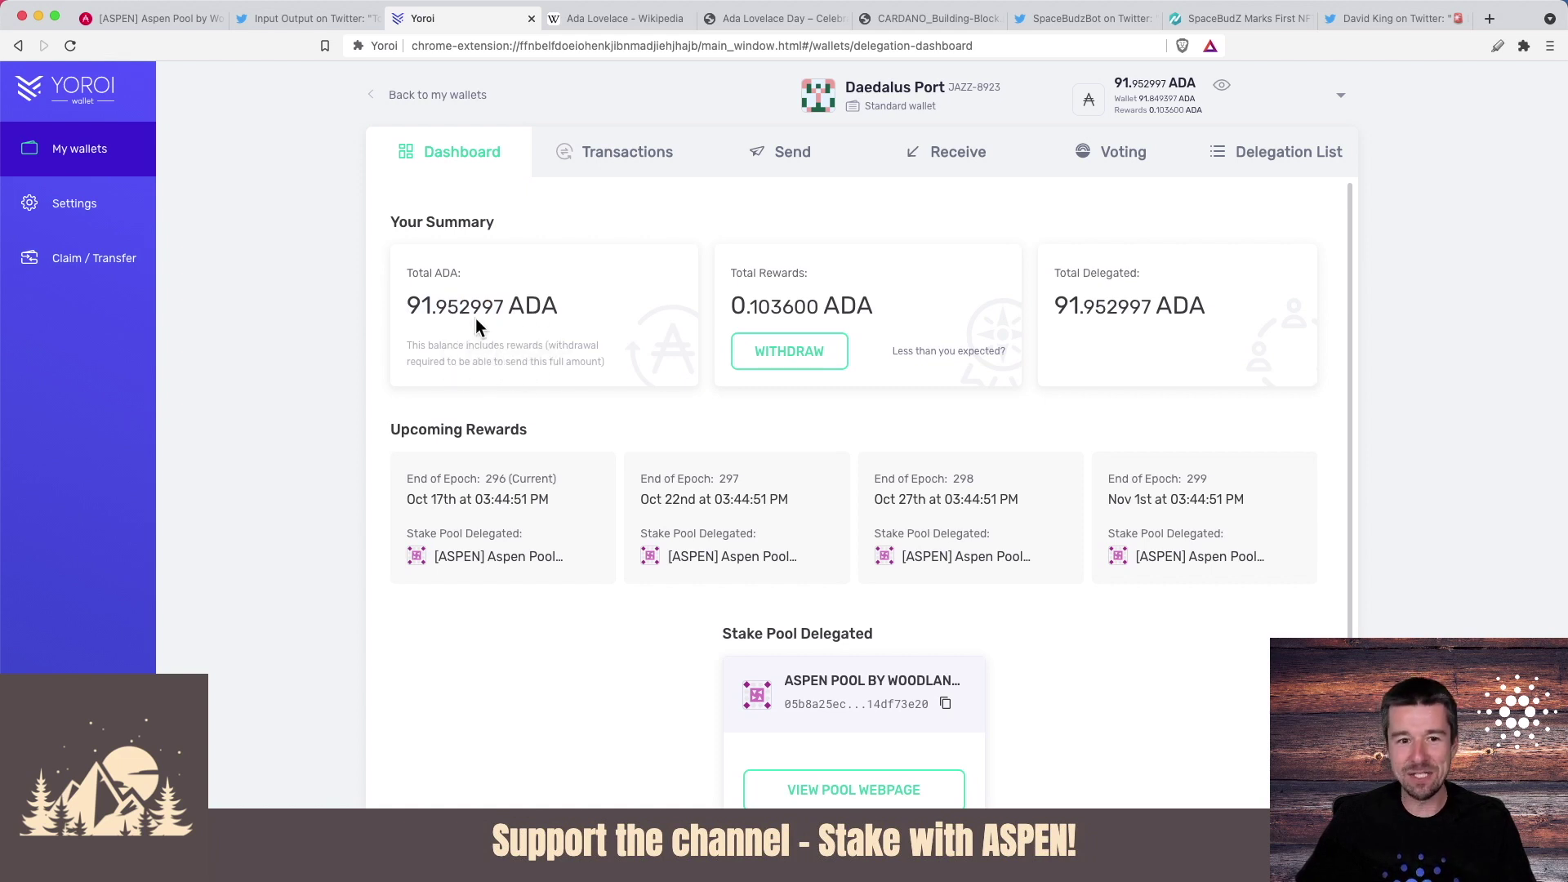
# - Tour the Input Output tweet, Ada Lovelace Wikipedia article and findingada.com Ada Lovelace Day page
pyautogui.click(307, 18)
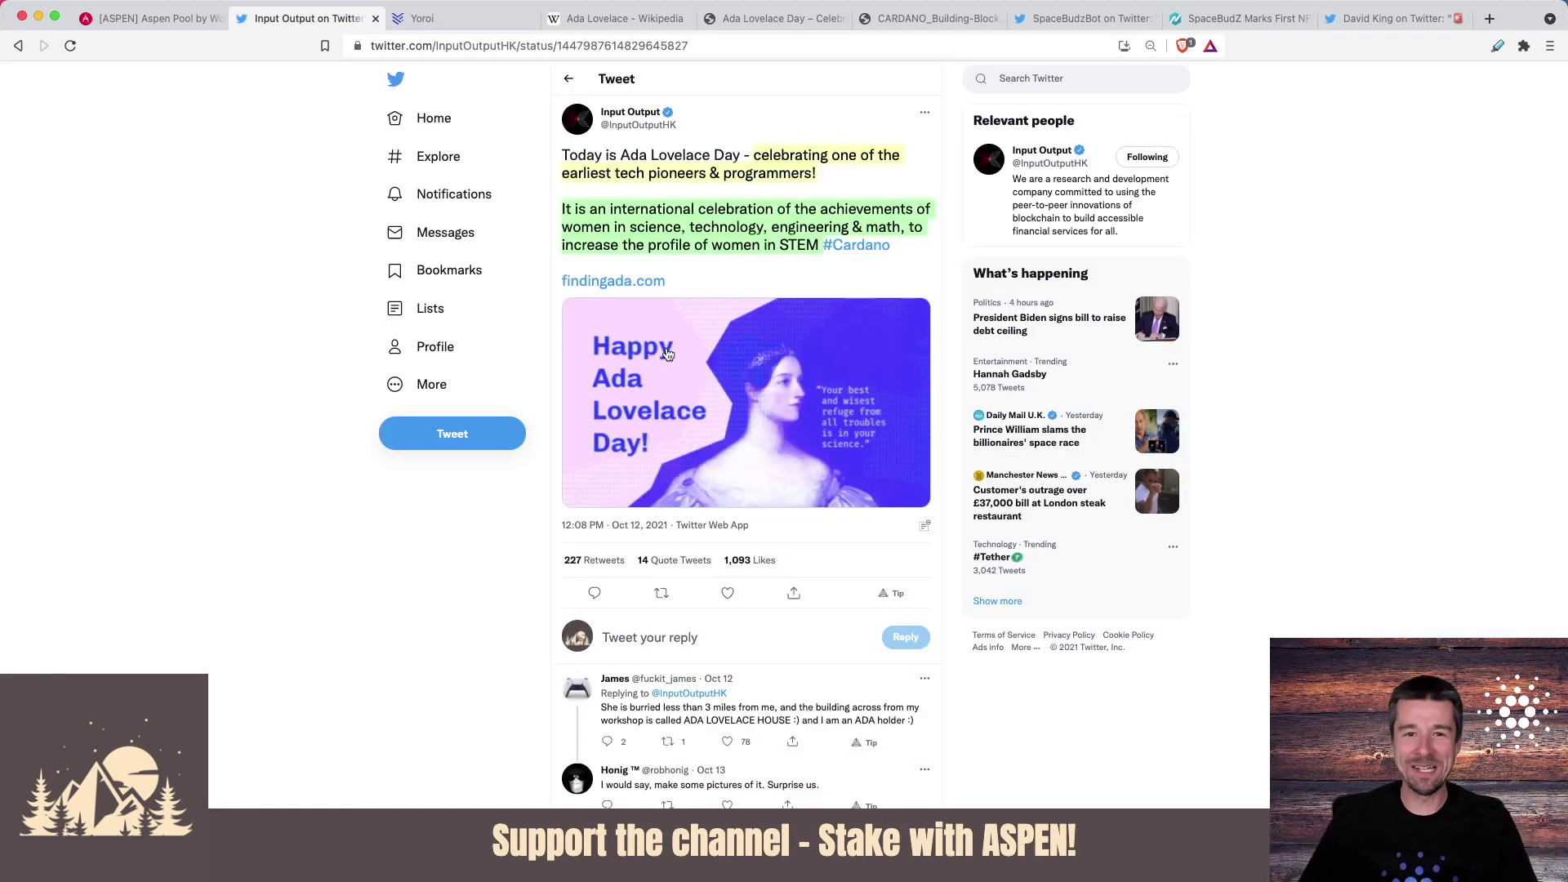
pyautogui.click(619, 18)
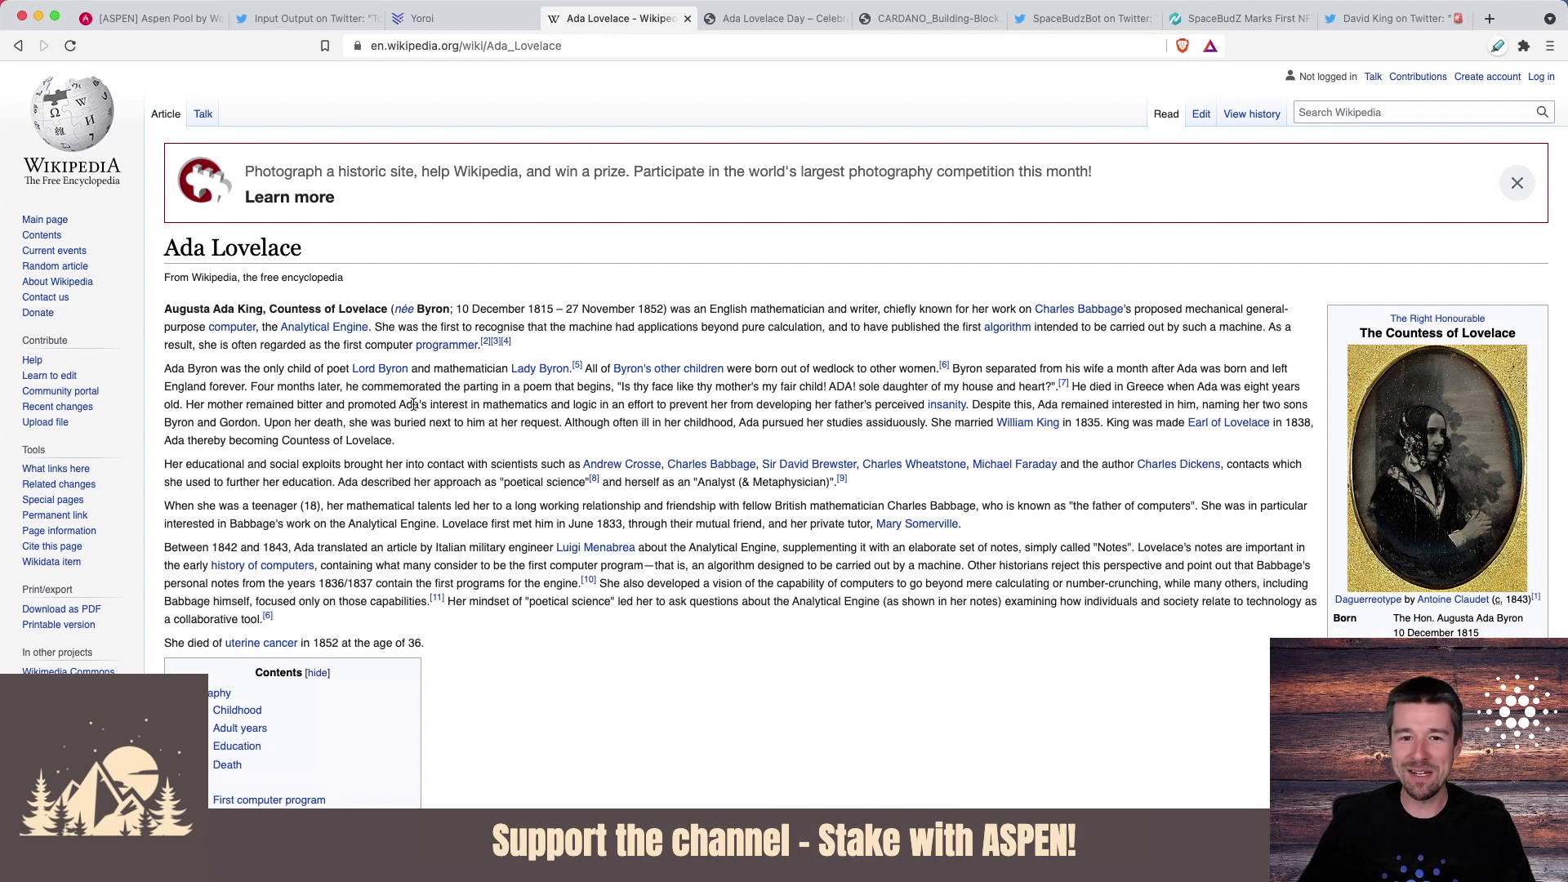
pyautogui.click(755, 22)
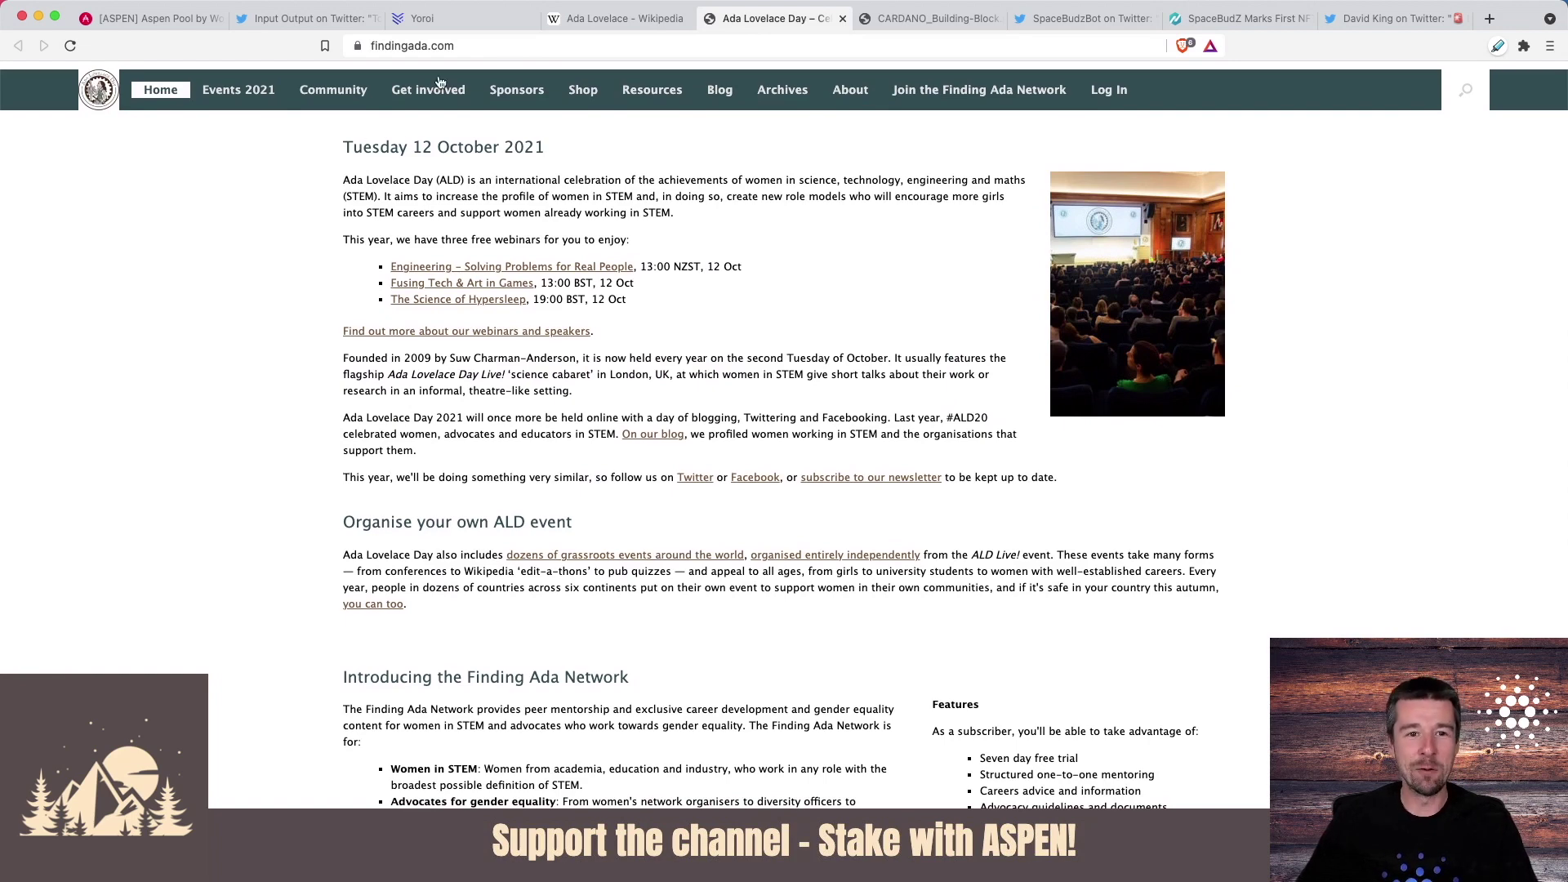
pyautogui.click(382, 45)
pyautogui.click(519, 48)
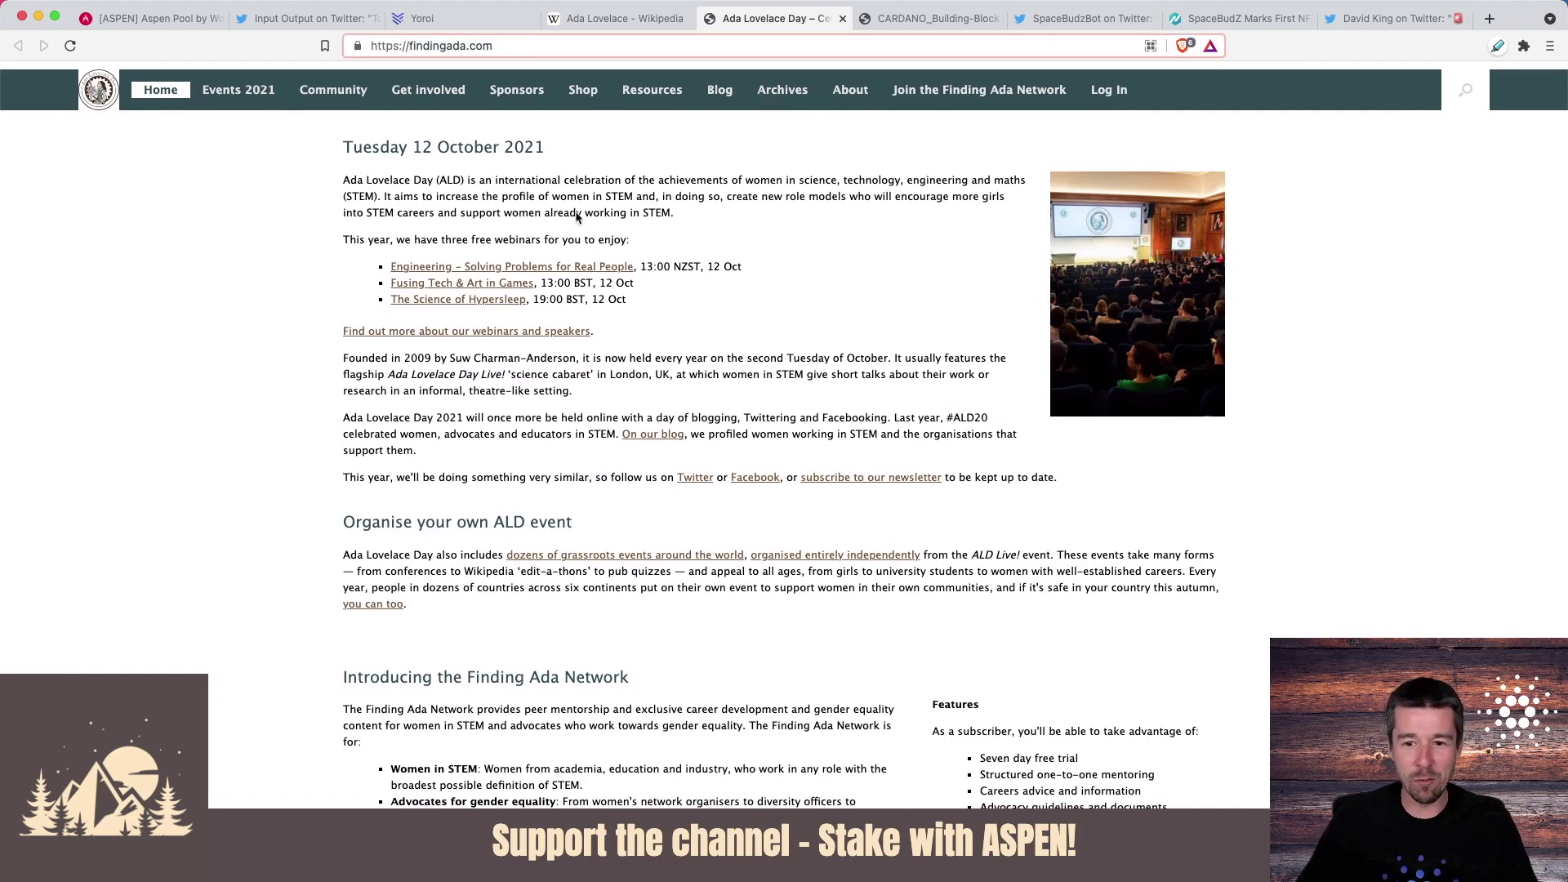
pyautogui.scroll(-2, 578, 217)
pyautogui.scroll(2, 675, 270)
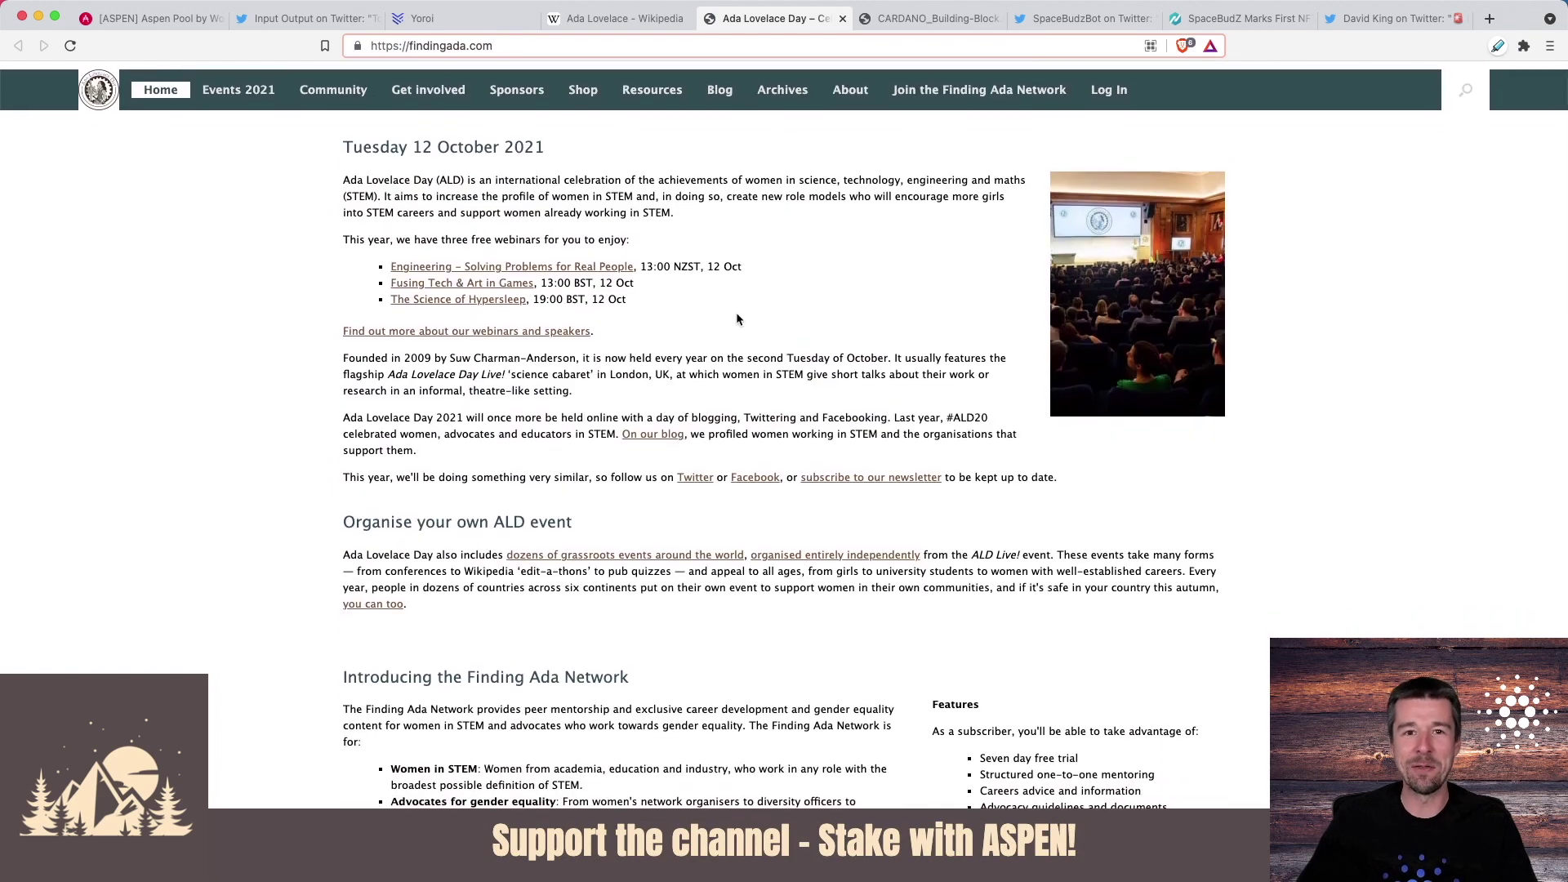
# - Open the Grayscale Cardano PDF and jump to page 19, About Grayscale Investments
pyautogui.click(918, 17)
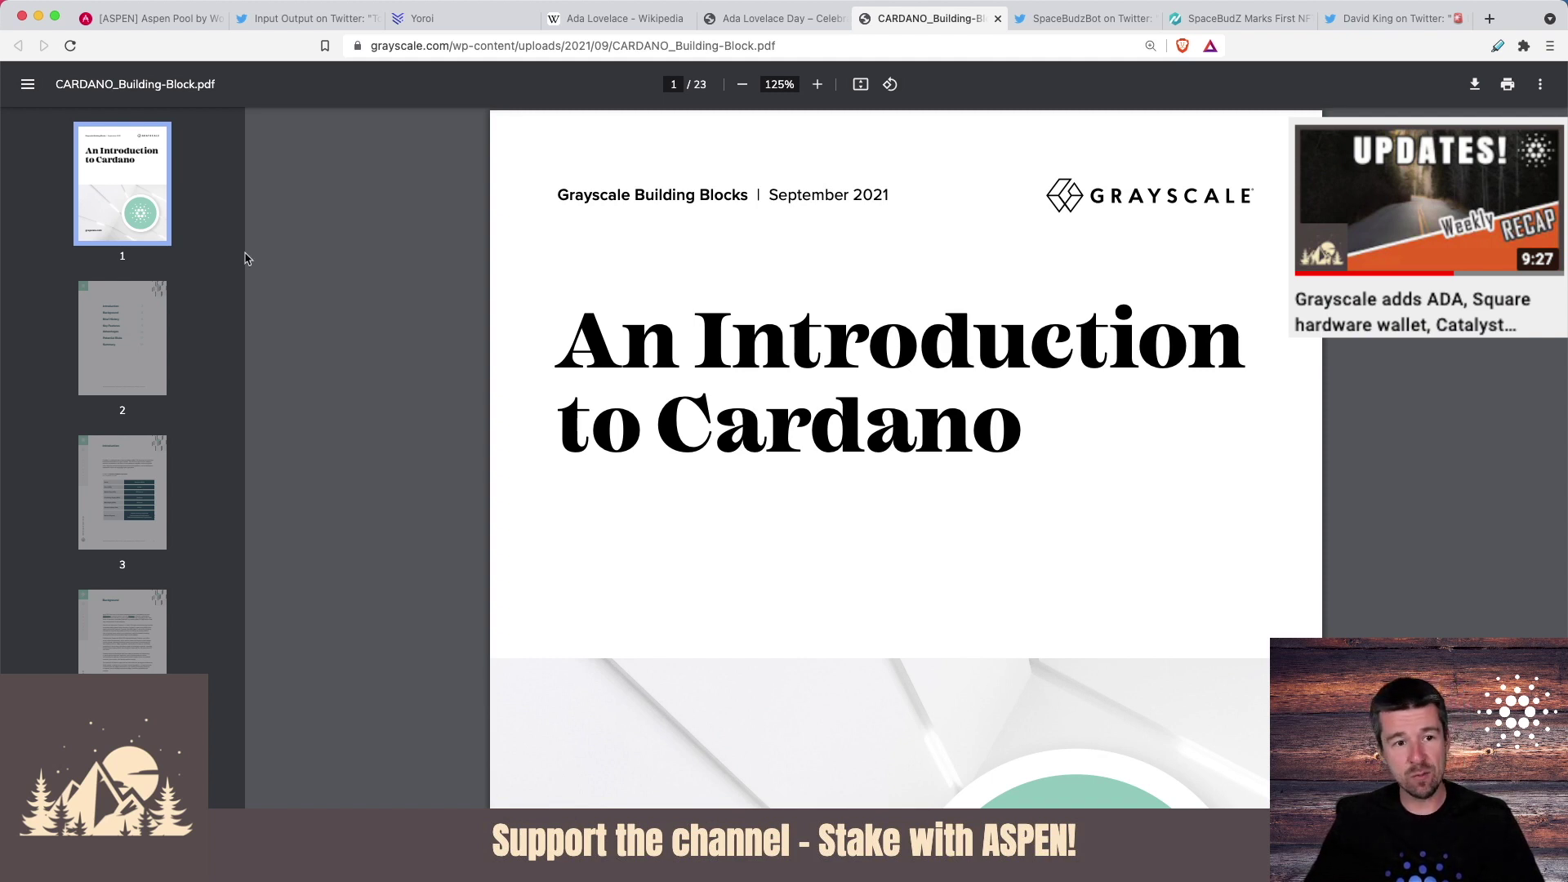
pyautogui.scroll(-15, 159, 307)
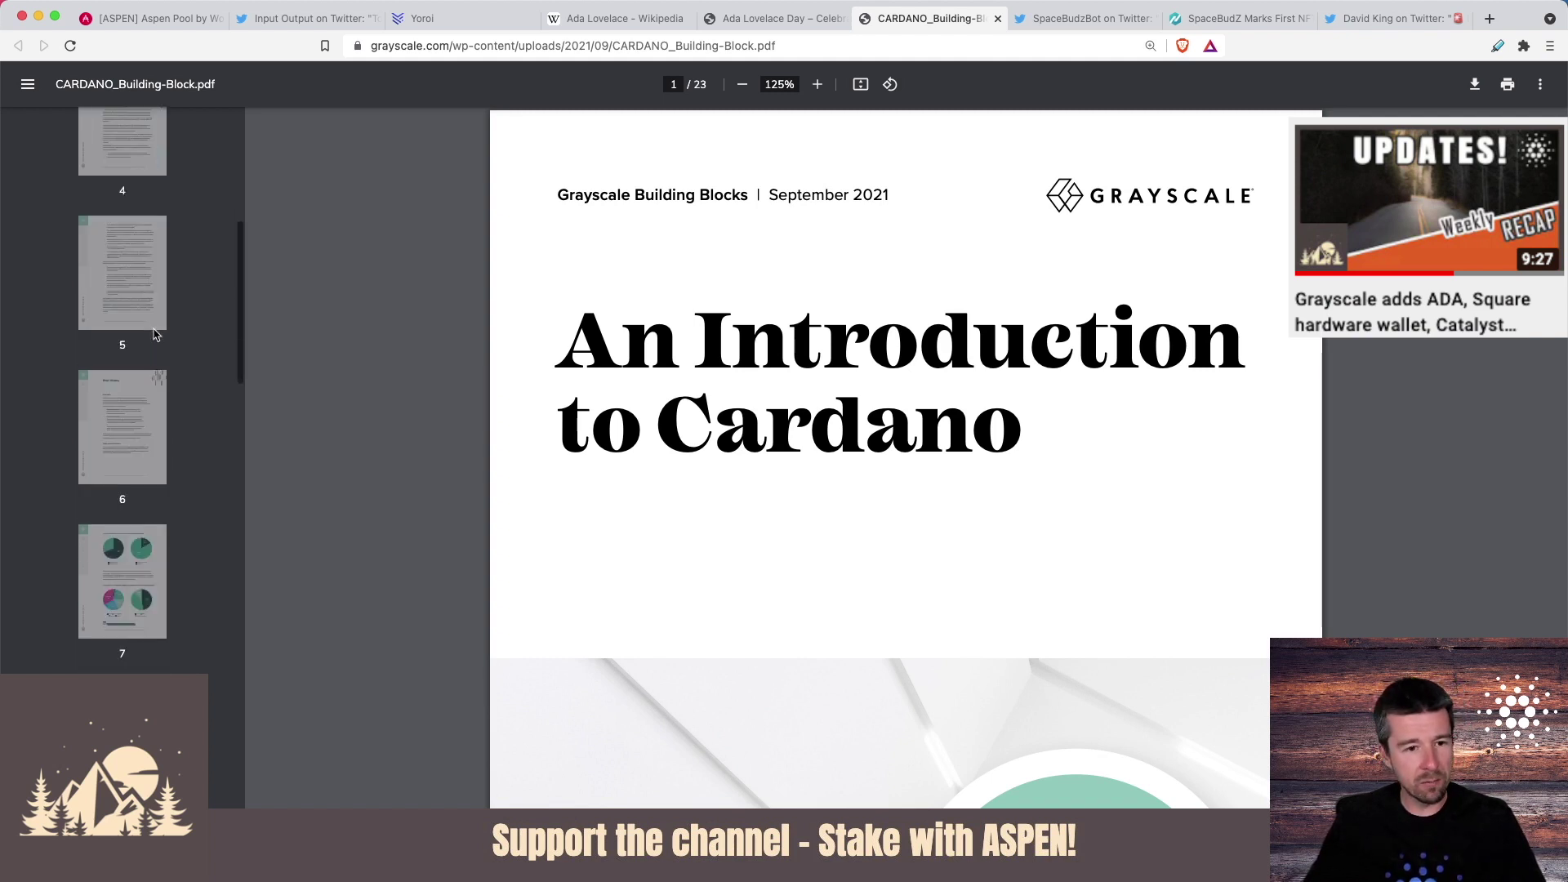
pyautogui.scroll(-3, 153, 335)
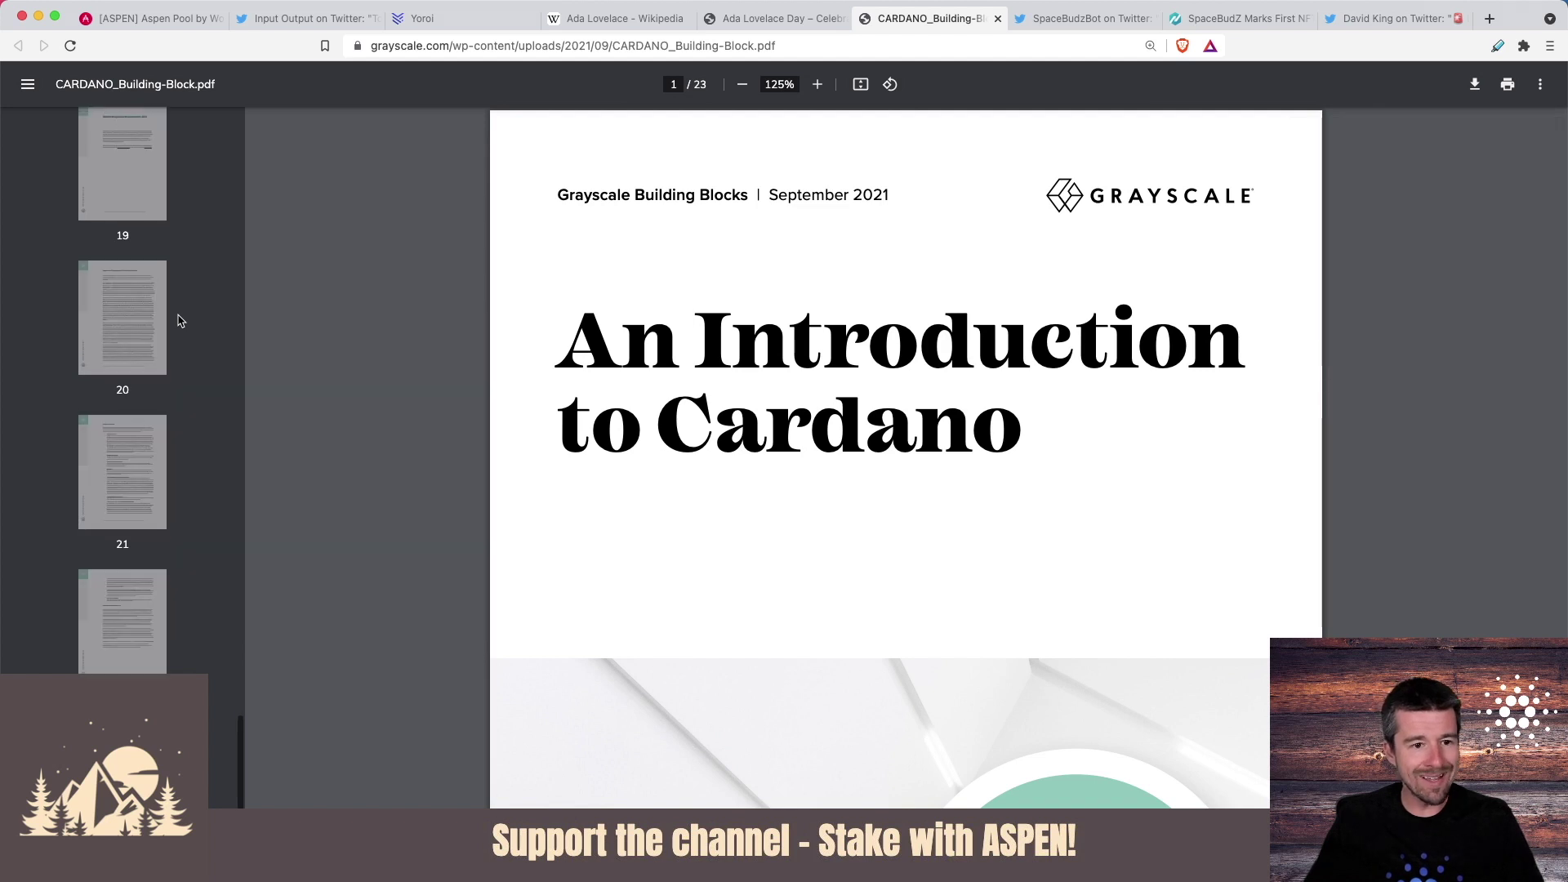
pyautogui.click(123, 168)
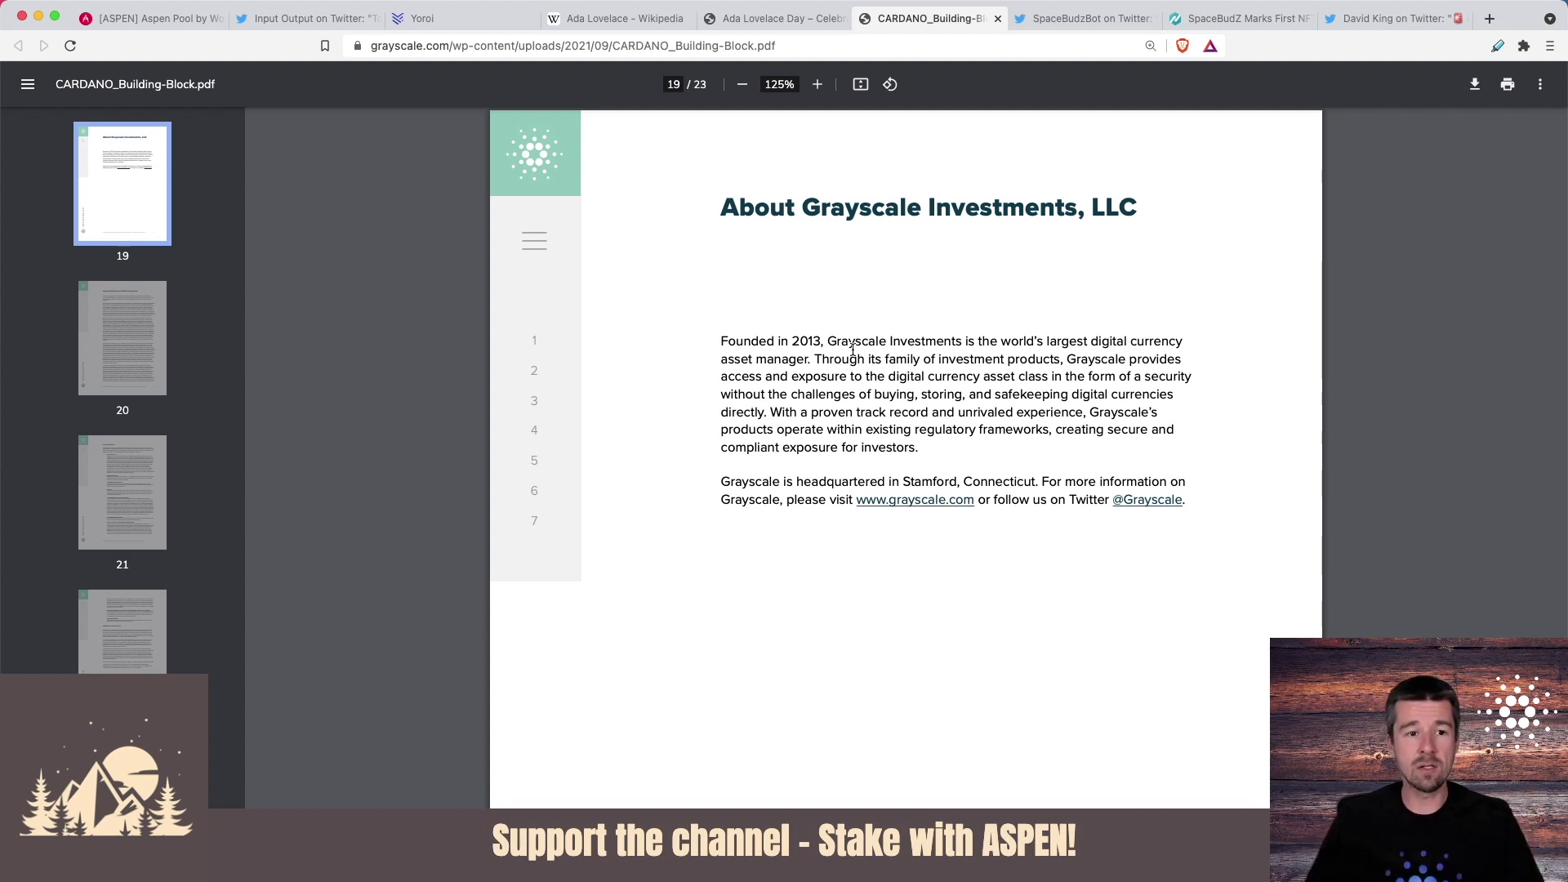
pyautogui.scroll(3, 175, 249)
pyautogui.scroll(10, 173, 249)
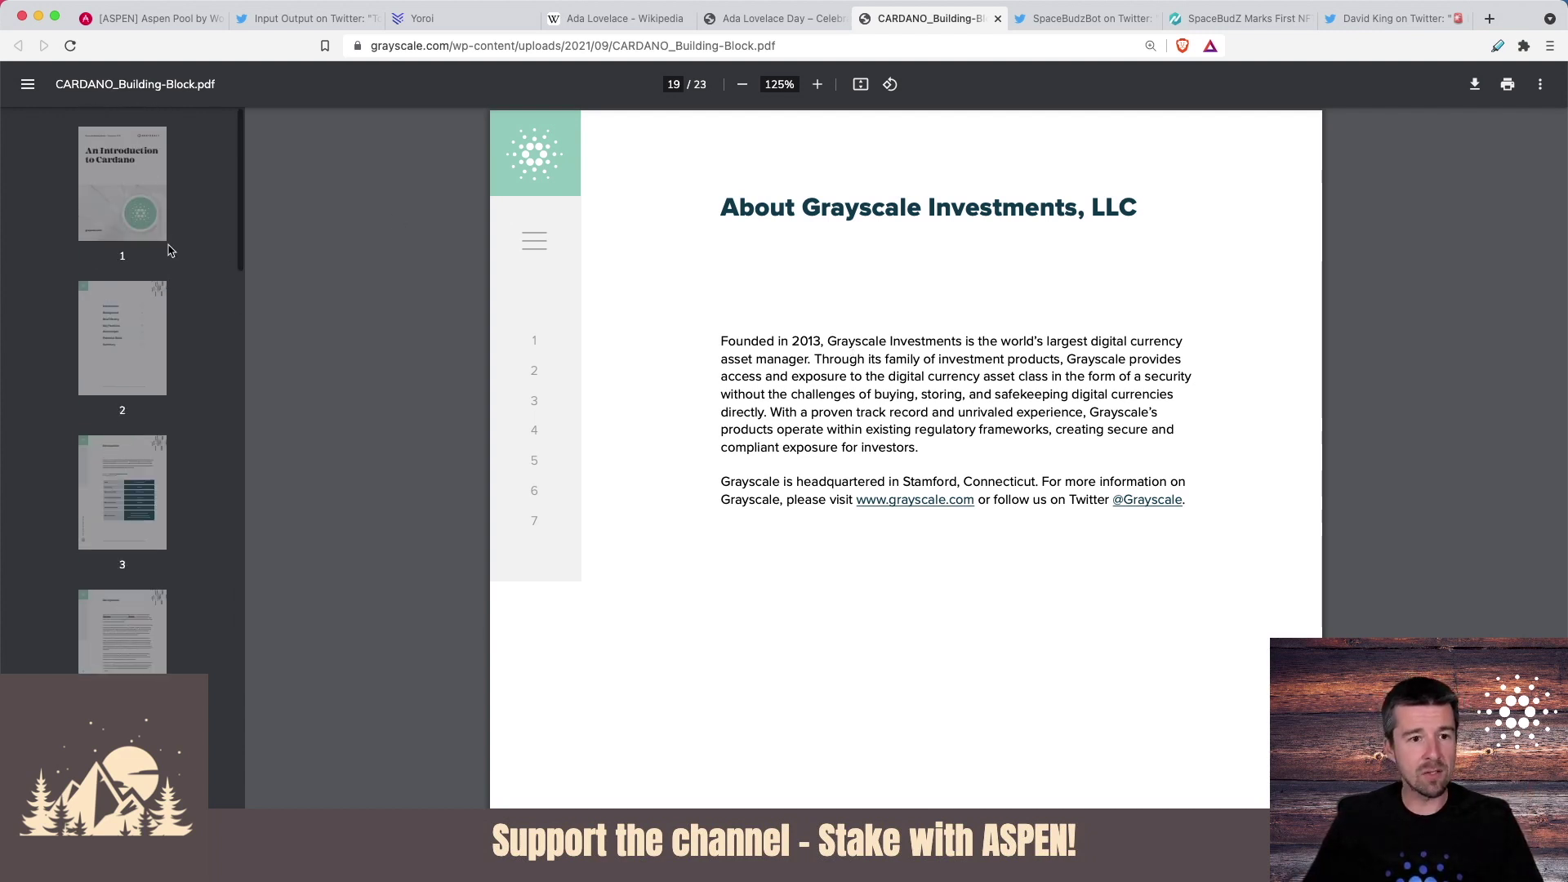
# - Move from the cover to contents, then briefly highlight the IOHK, Cardano Foundation and Emurgo entries
pyautogui.click(141, 209)
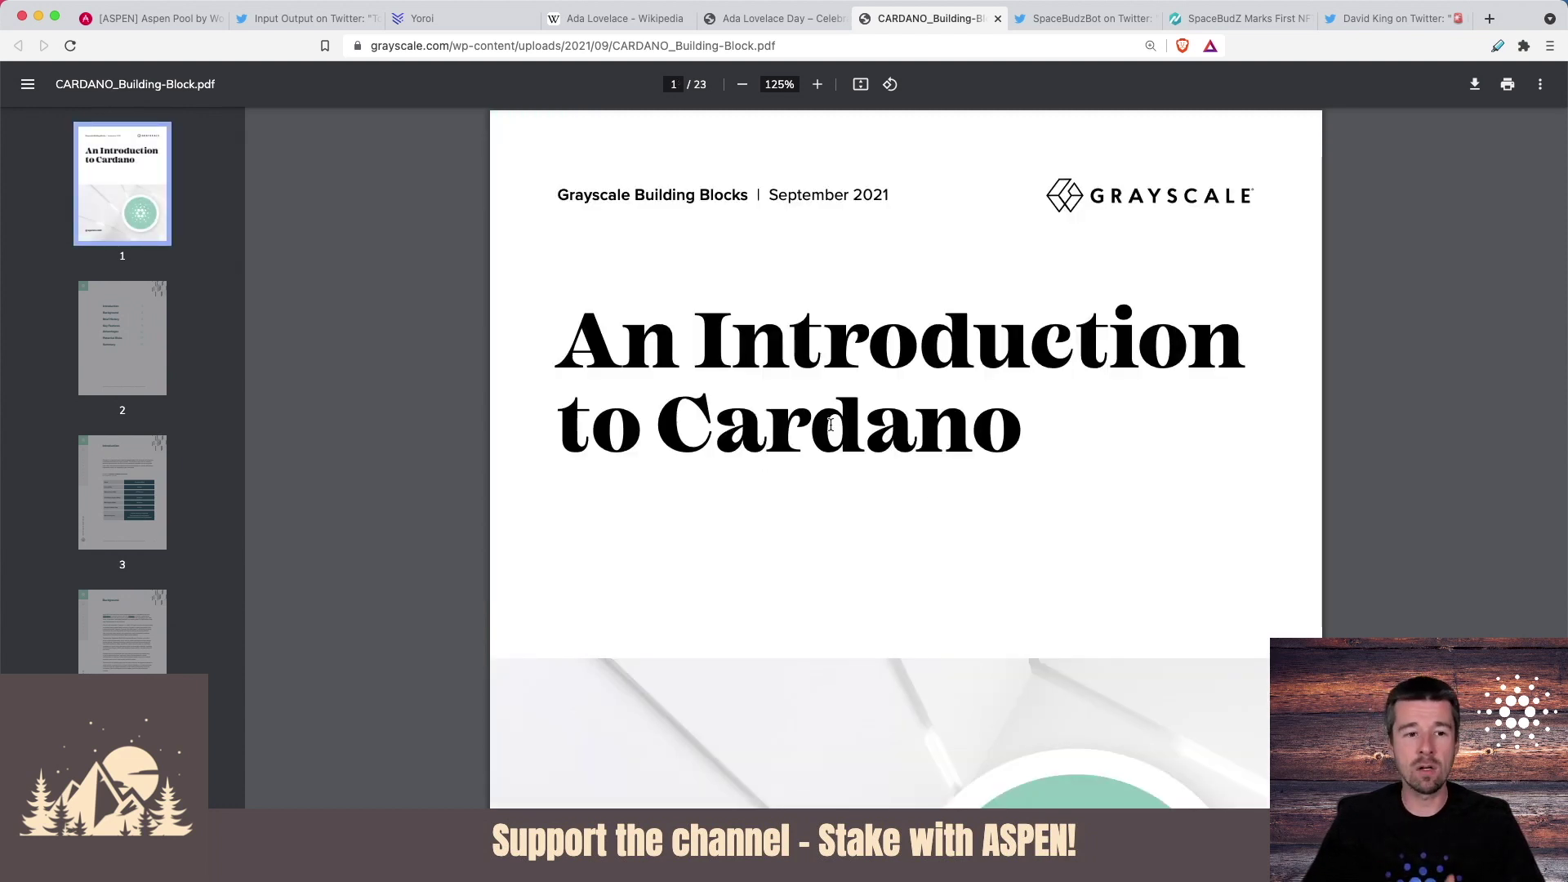
pyautogui.click(127, 345)
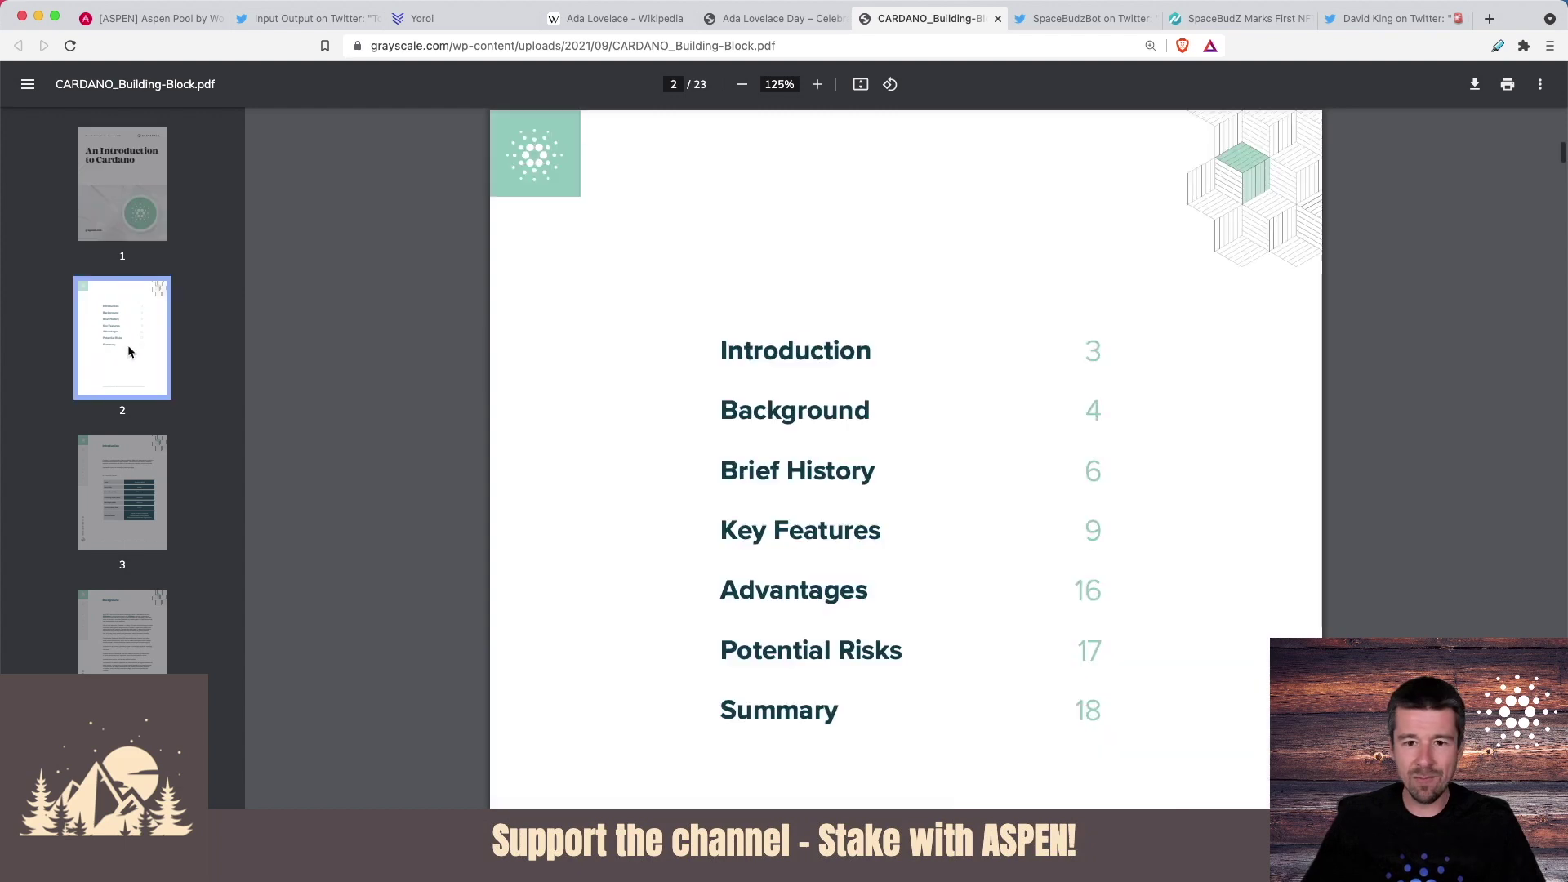
pyautogui.scroll(-5, 614, 489)
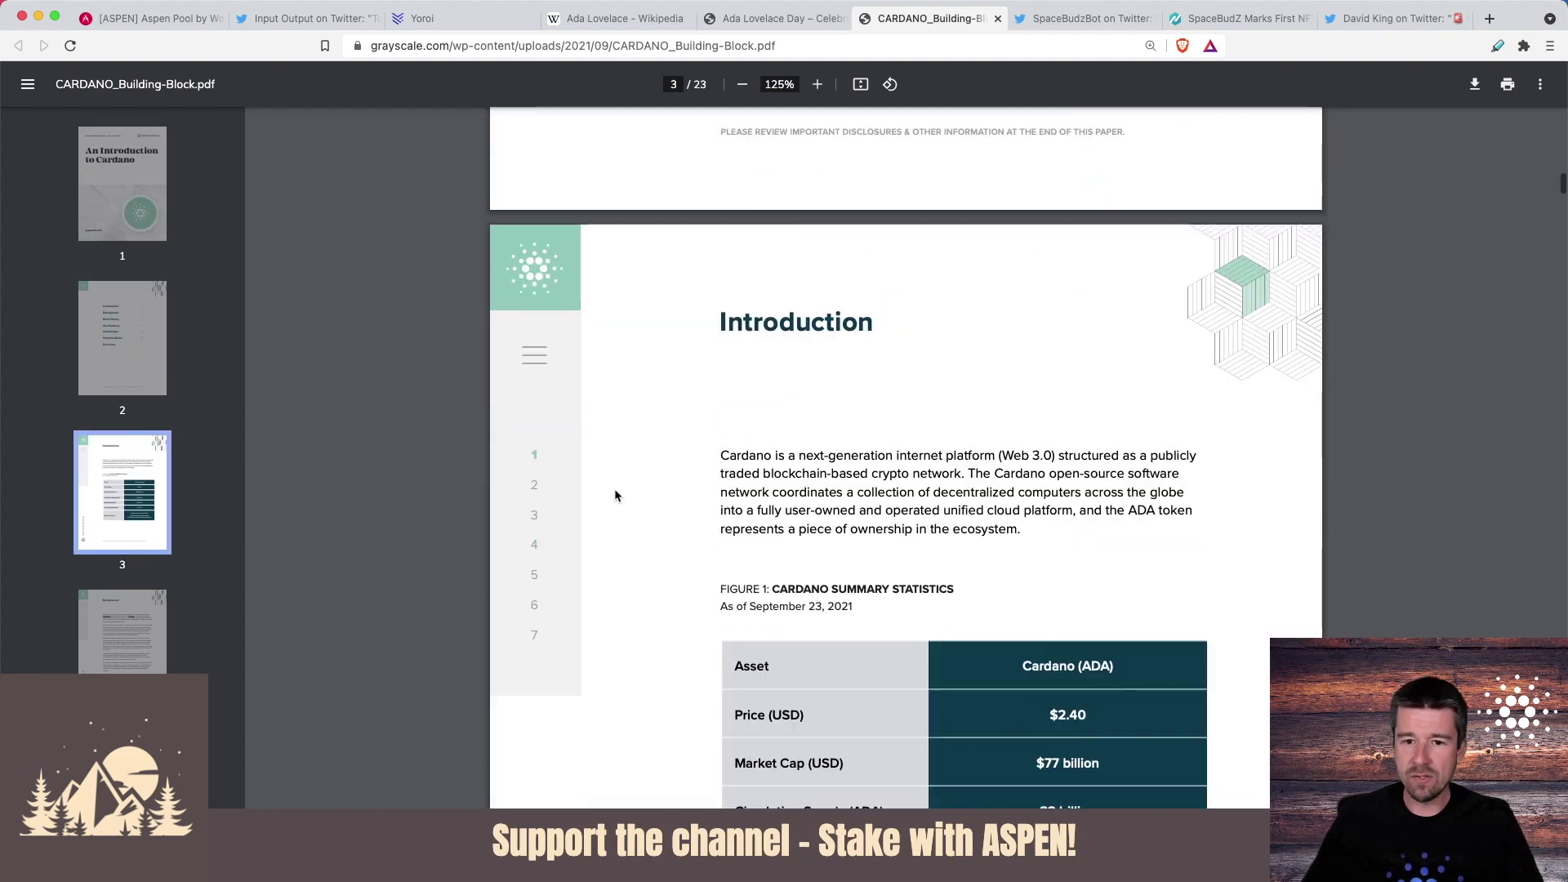
pyautogui.scroll(-5, 614, 489)
pyautogui.scroll(-3, 613, 488)
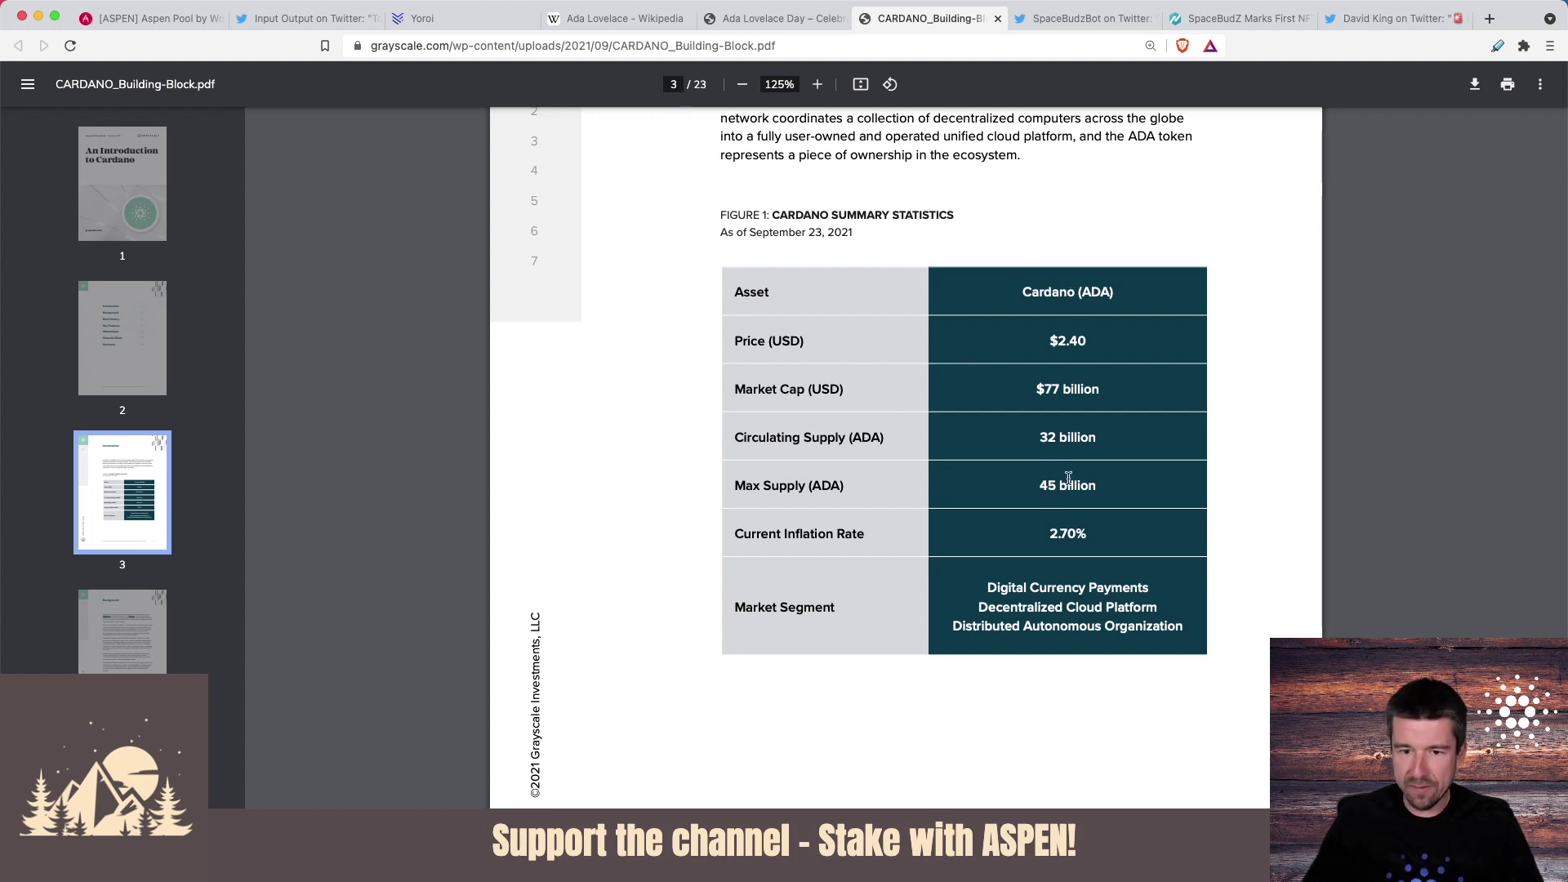
pyautogui.scroll(-5, 1103, 442)
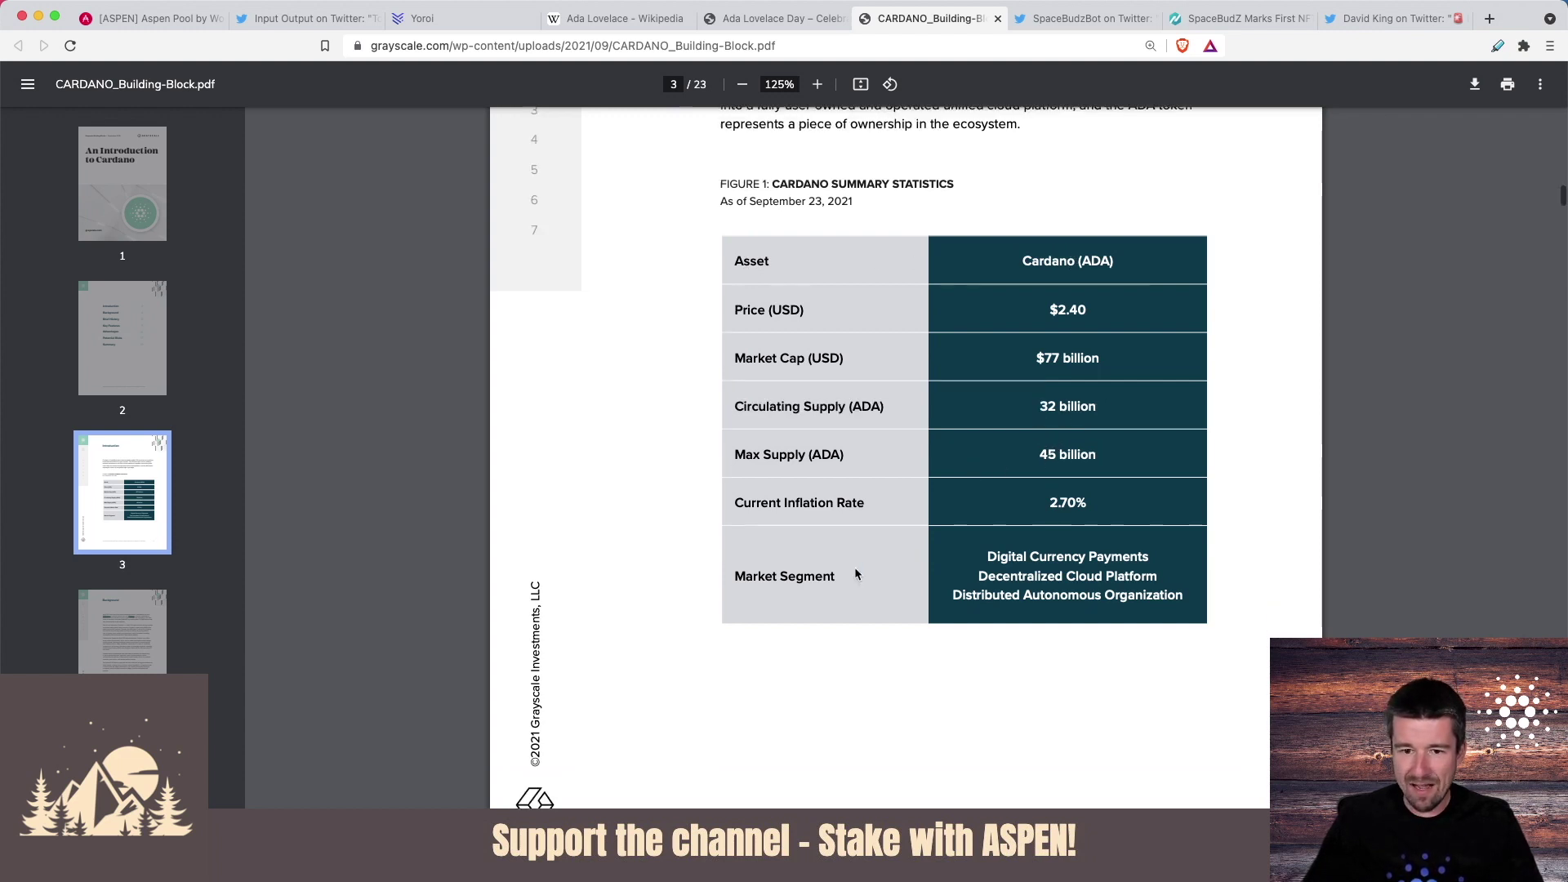
pyautogui.scroll(-10, 918, 491)
pyautogui.scroll(-8, 883, 527)
pyautogui.scroll(-6, 855, 574)
pyautogui.scroll(-10, 856, 573)
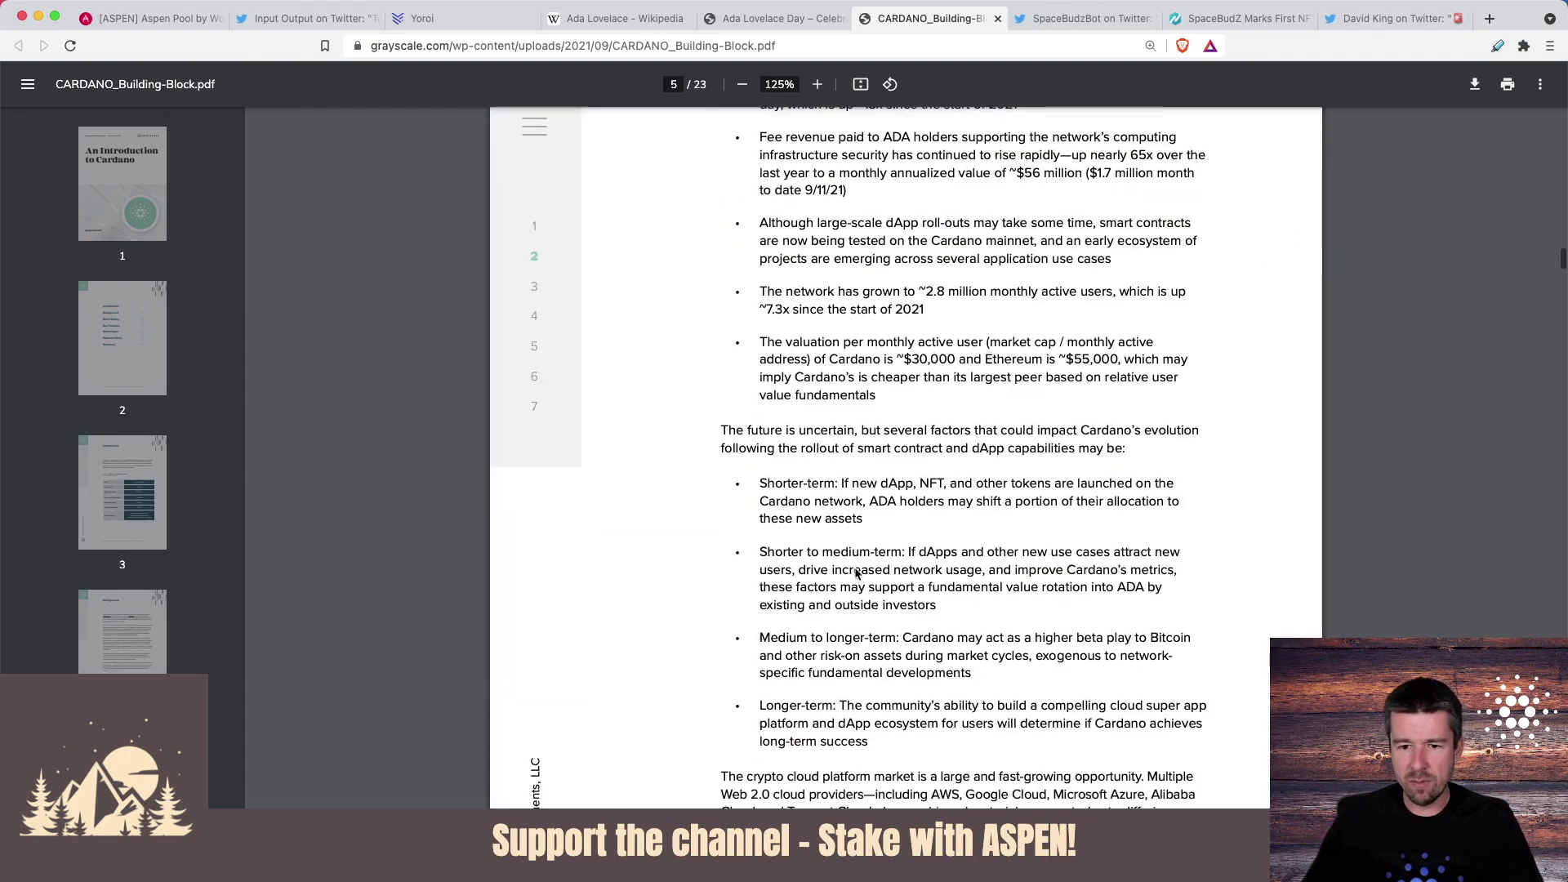
pyautogui.scroll(-6, 857, 573)
pyautogui.scroll(-4, 856, 574)
pyautogui.scroll(-6, 857, 574)
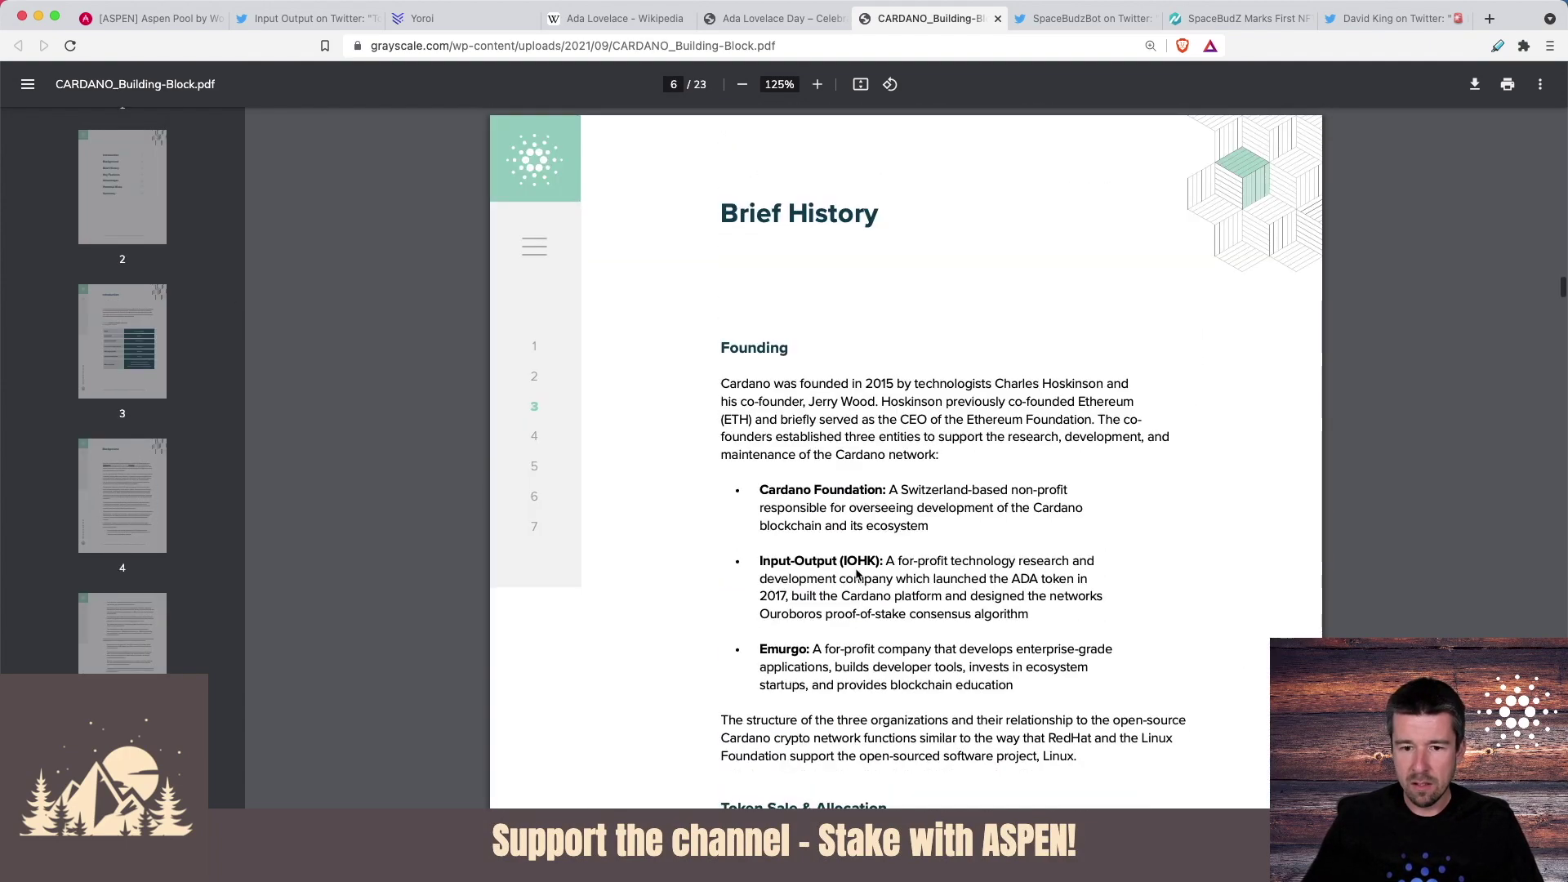
pyautogui.scroll(-2, 856, 573)
pyautogui.scroll(-2, 809, 490)
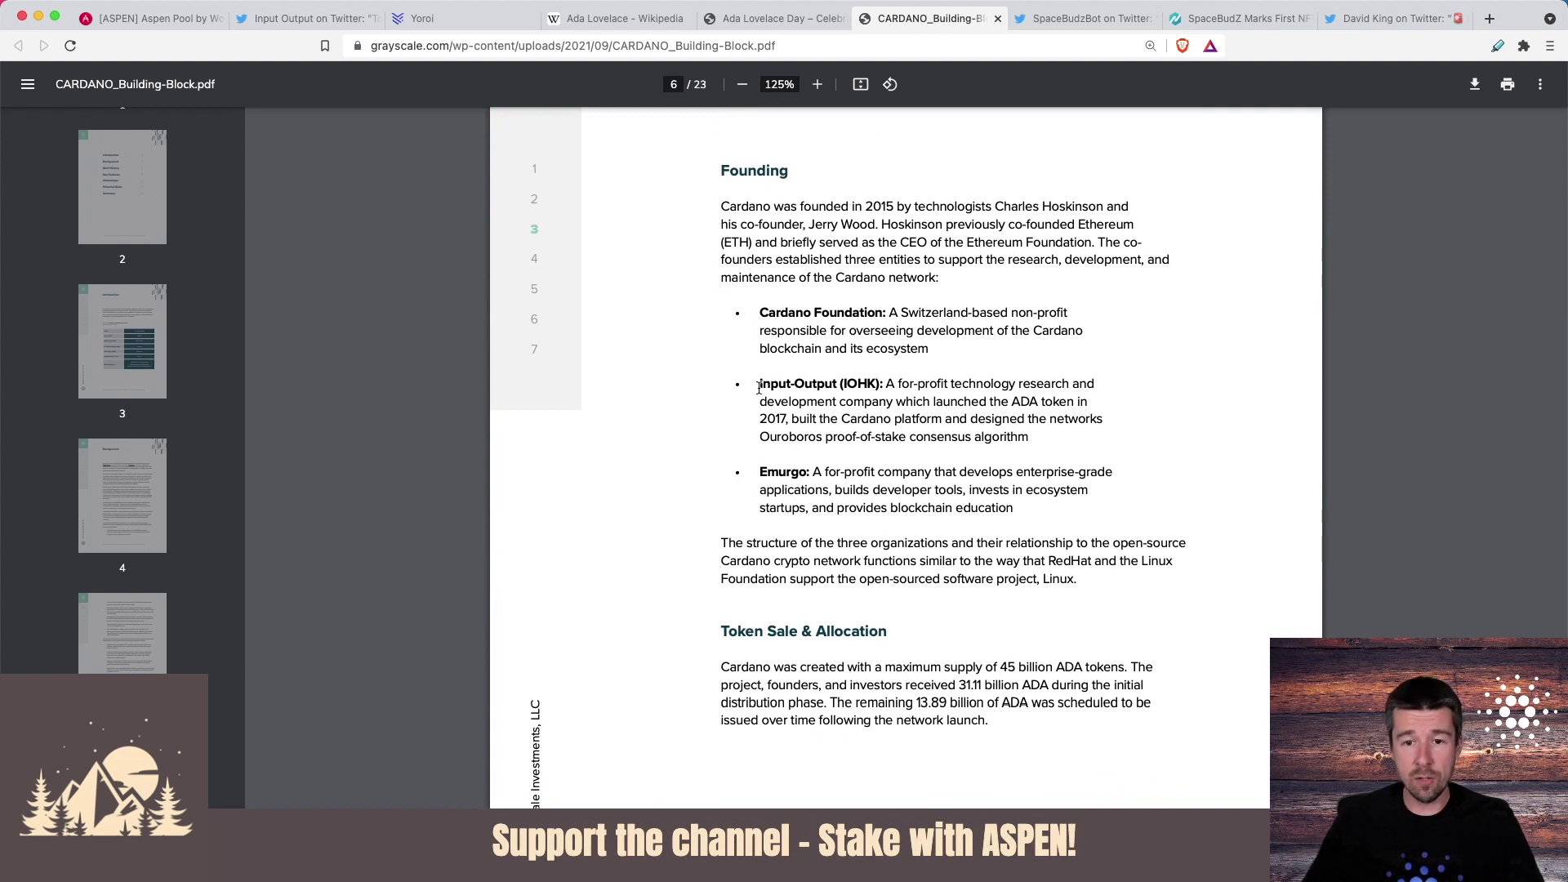
pyautogui.moveTo(758, 383); pyautogui.dragTo(878, 384)
pyautogui.click(870, 379)
pyautogui.moveTo(759, 312); pyautogui.dragTo(865, 313)
pyautogui.click(857, 312)
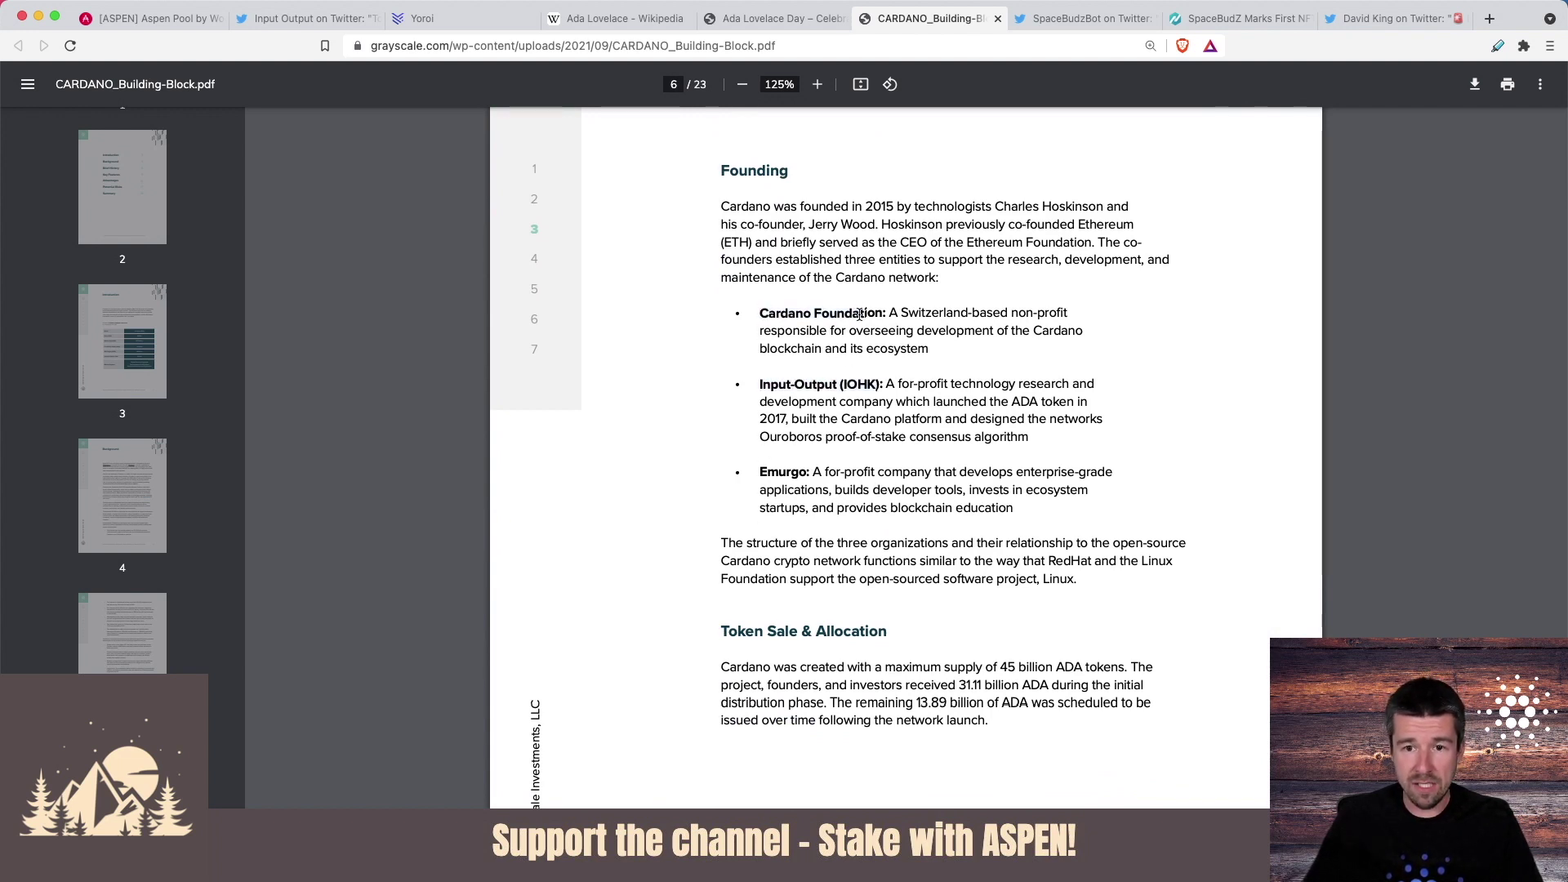
pyautogui.scroll(-1, 821, 411)
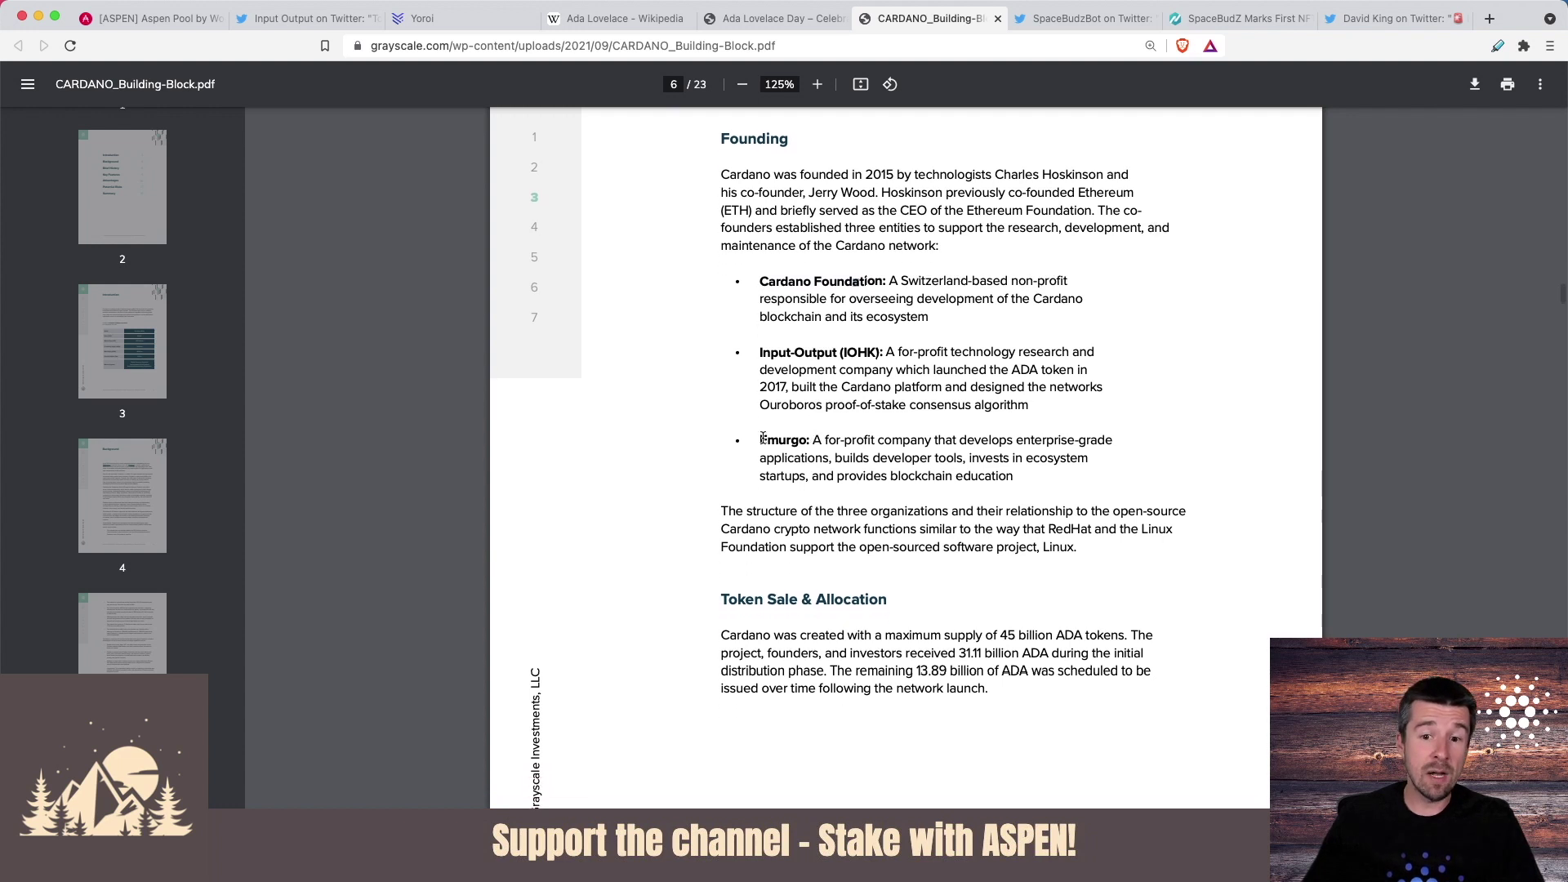
pyautogui.moveTo(757, 440); pyautogui.dragTo(804, 438)
pyautogui.click(809, 421)
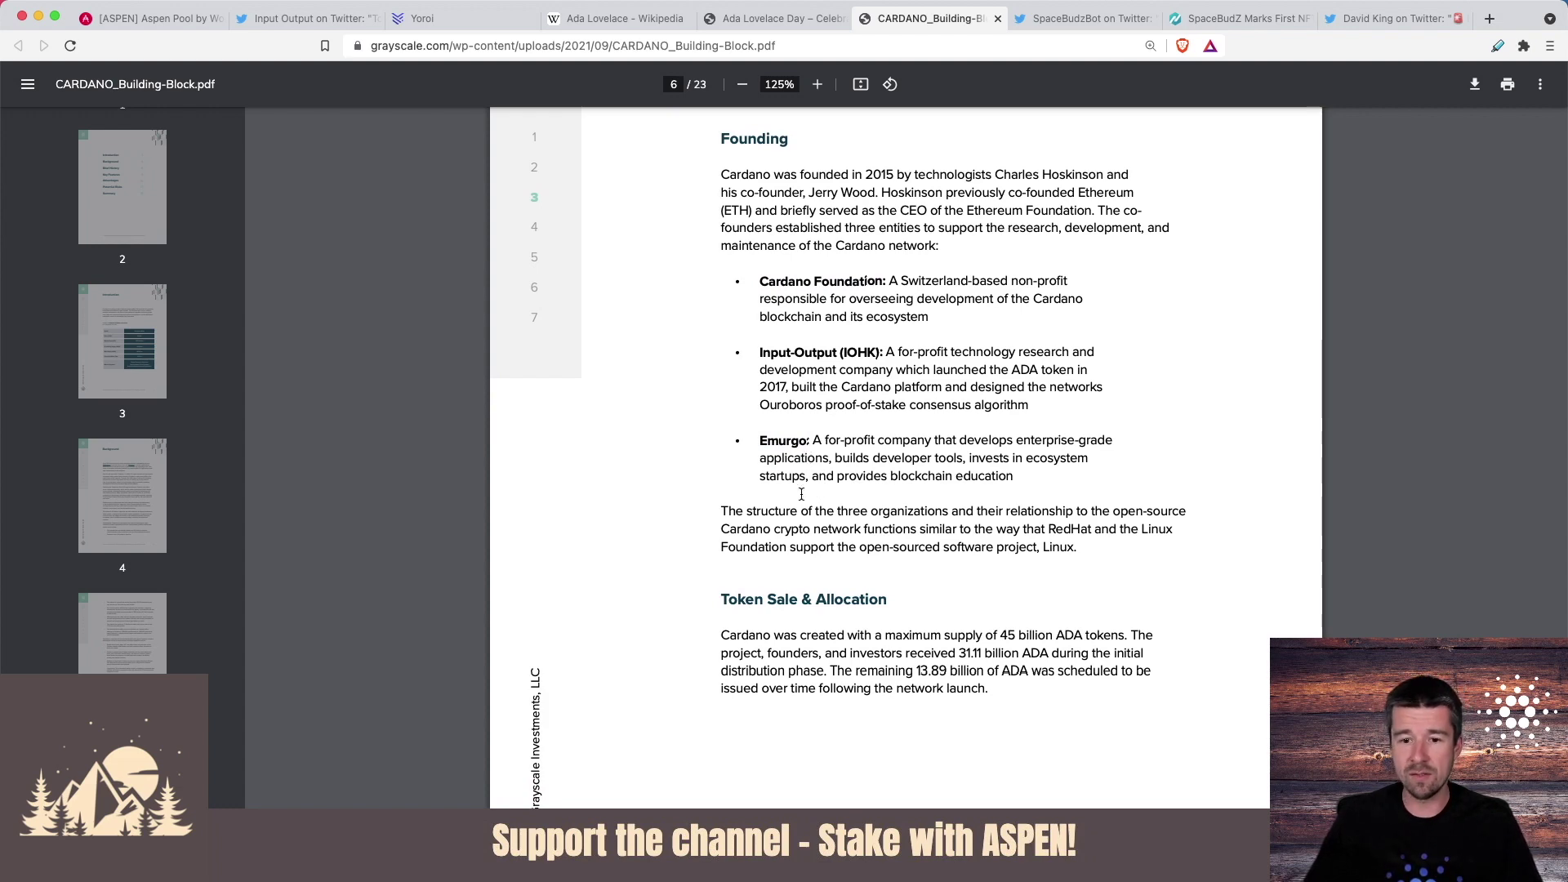
pyautogui.scroll(-5, 800, 495)
pyautogui.scroll(-5, 799, 495)
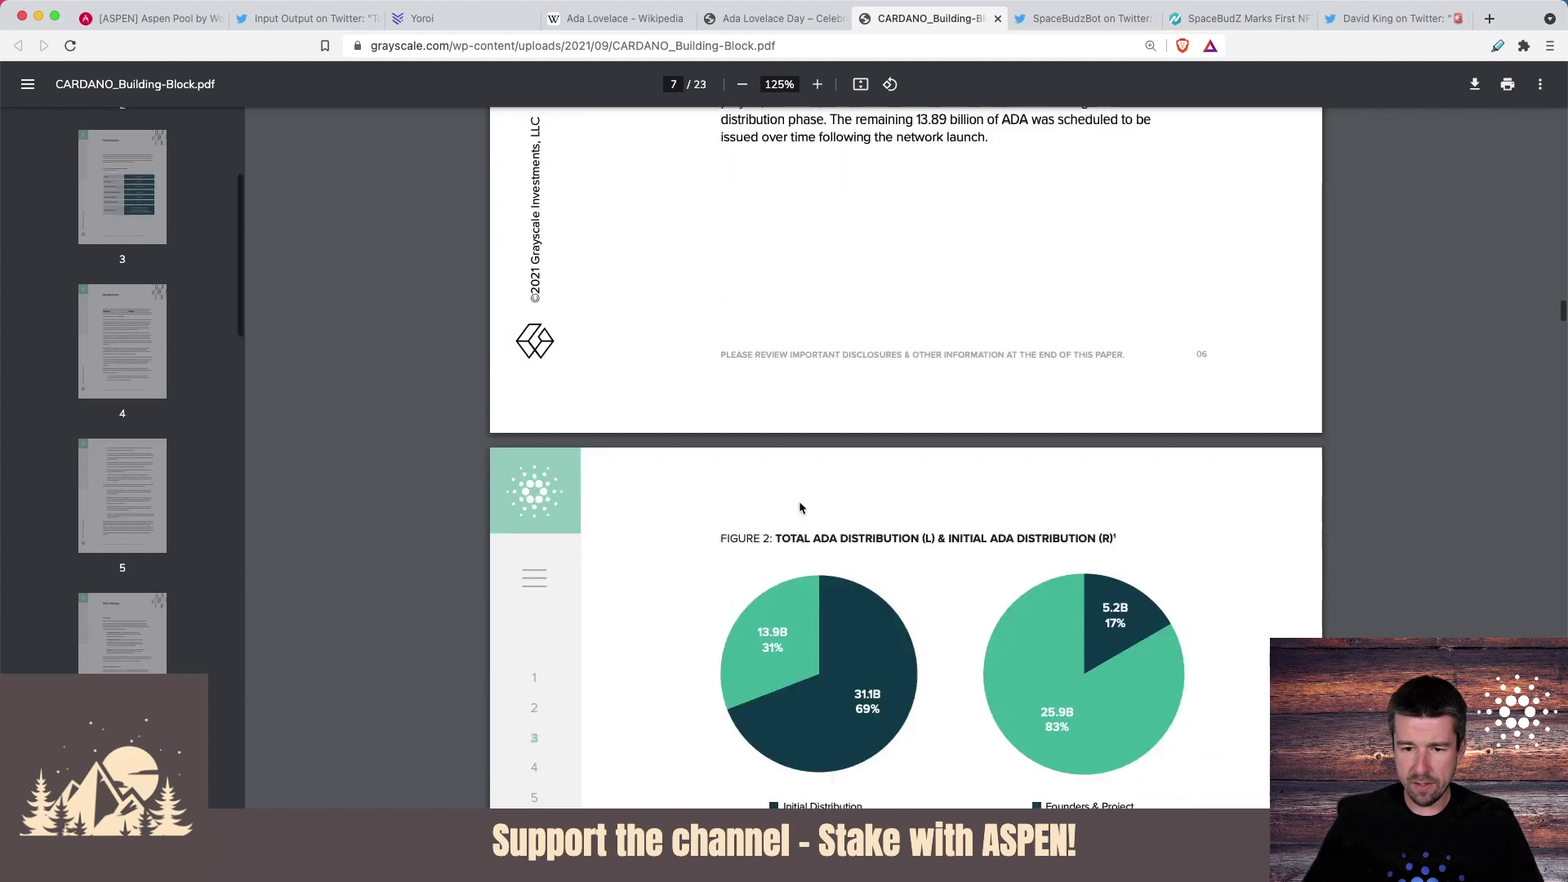
pyautogui.scroll(-5, 799, 495)
pyautogui.scroll(-10, 798, 501)
pyautogui.scroll(-5, 798, 501)
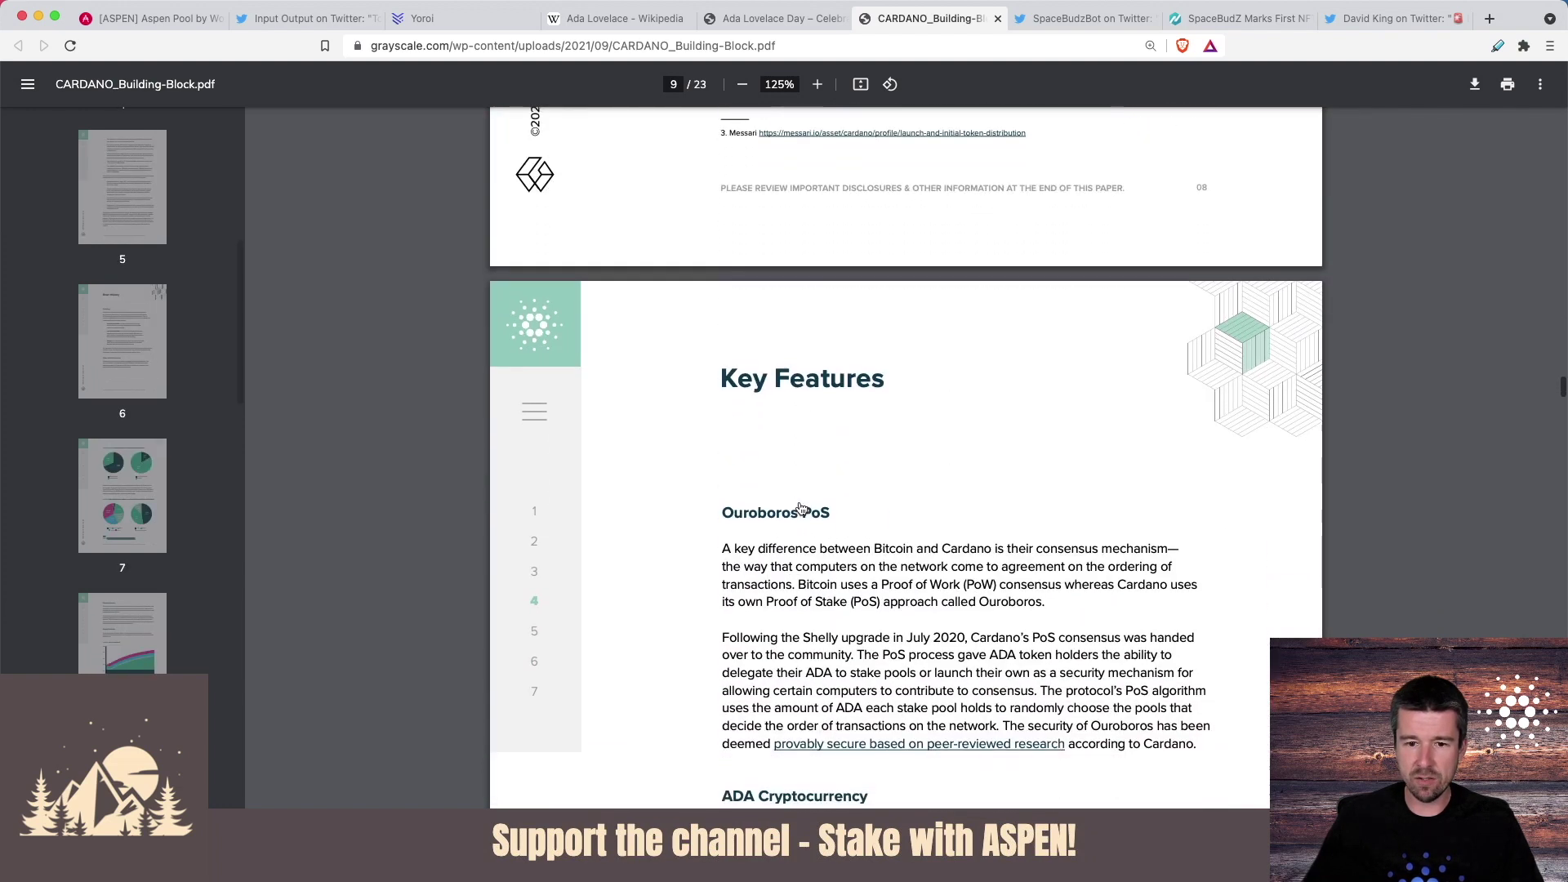
pyautogui.scroll(-4, 803, 505)
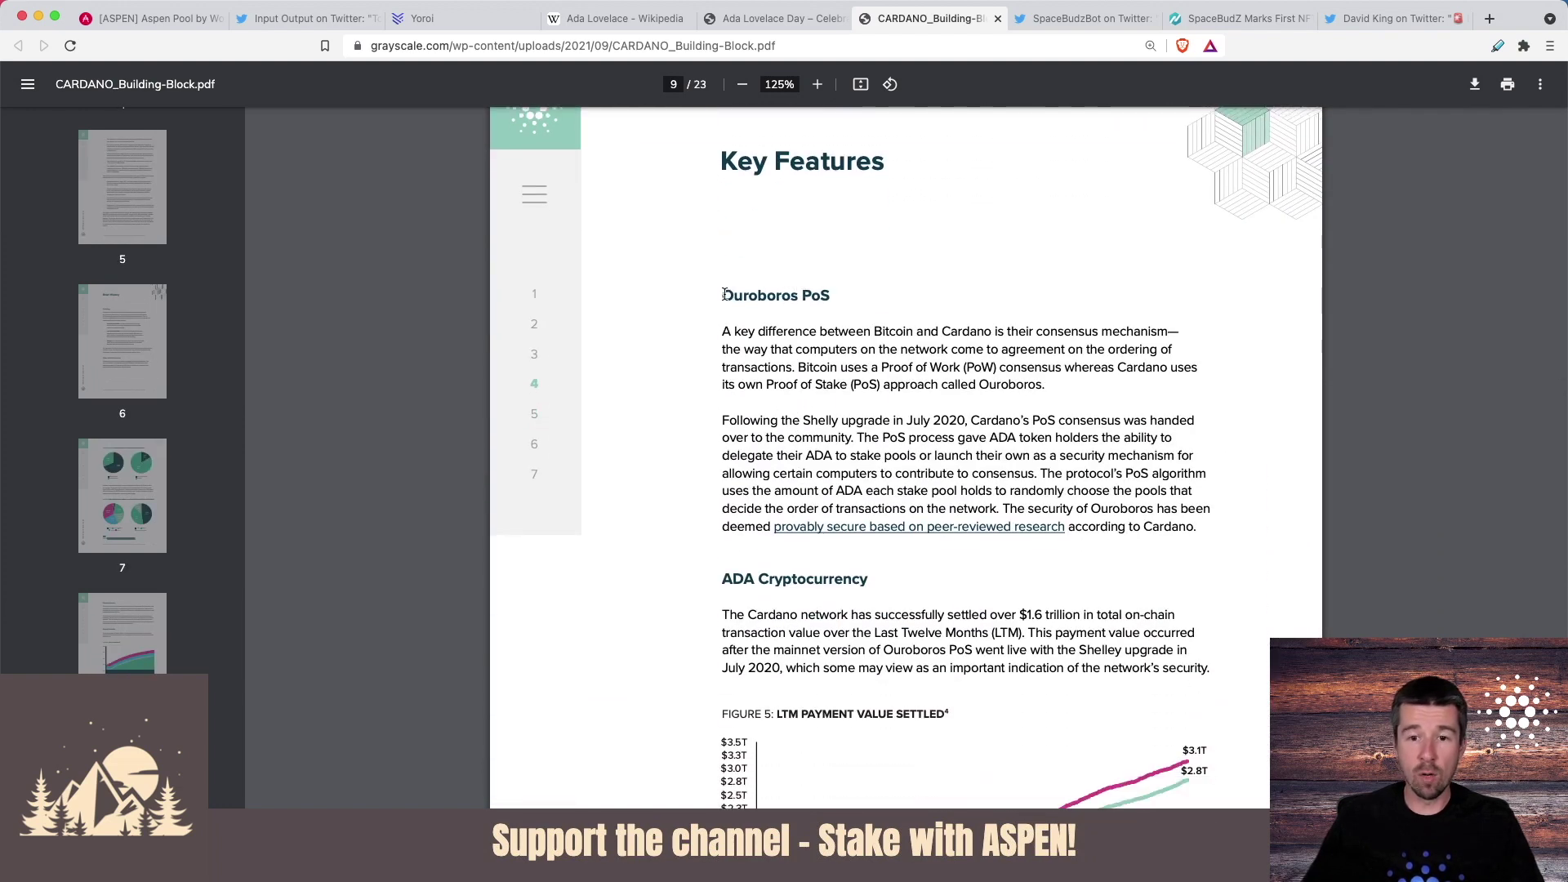
pyautogui.scroll(-3, 829, 297)
pyautogui.scroll(-3, 819, 319)
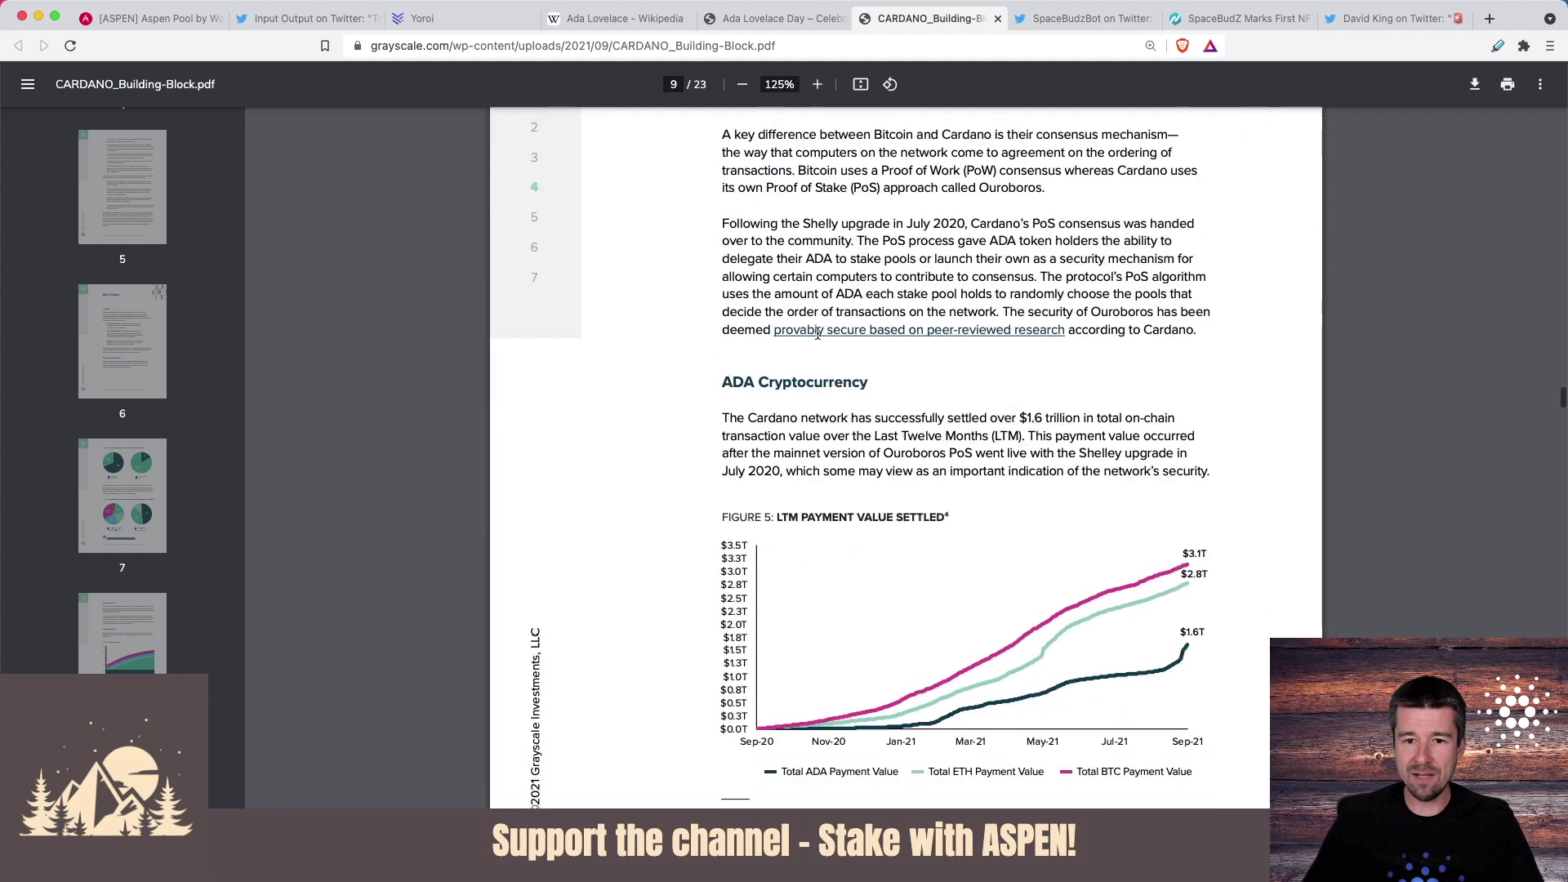
pyautogui.scroll(-2, 818, 334)
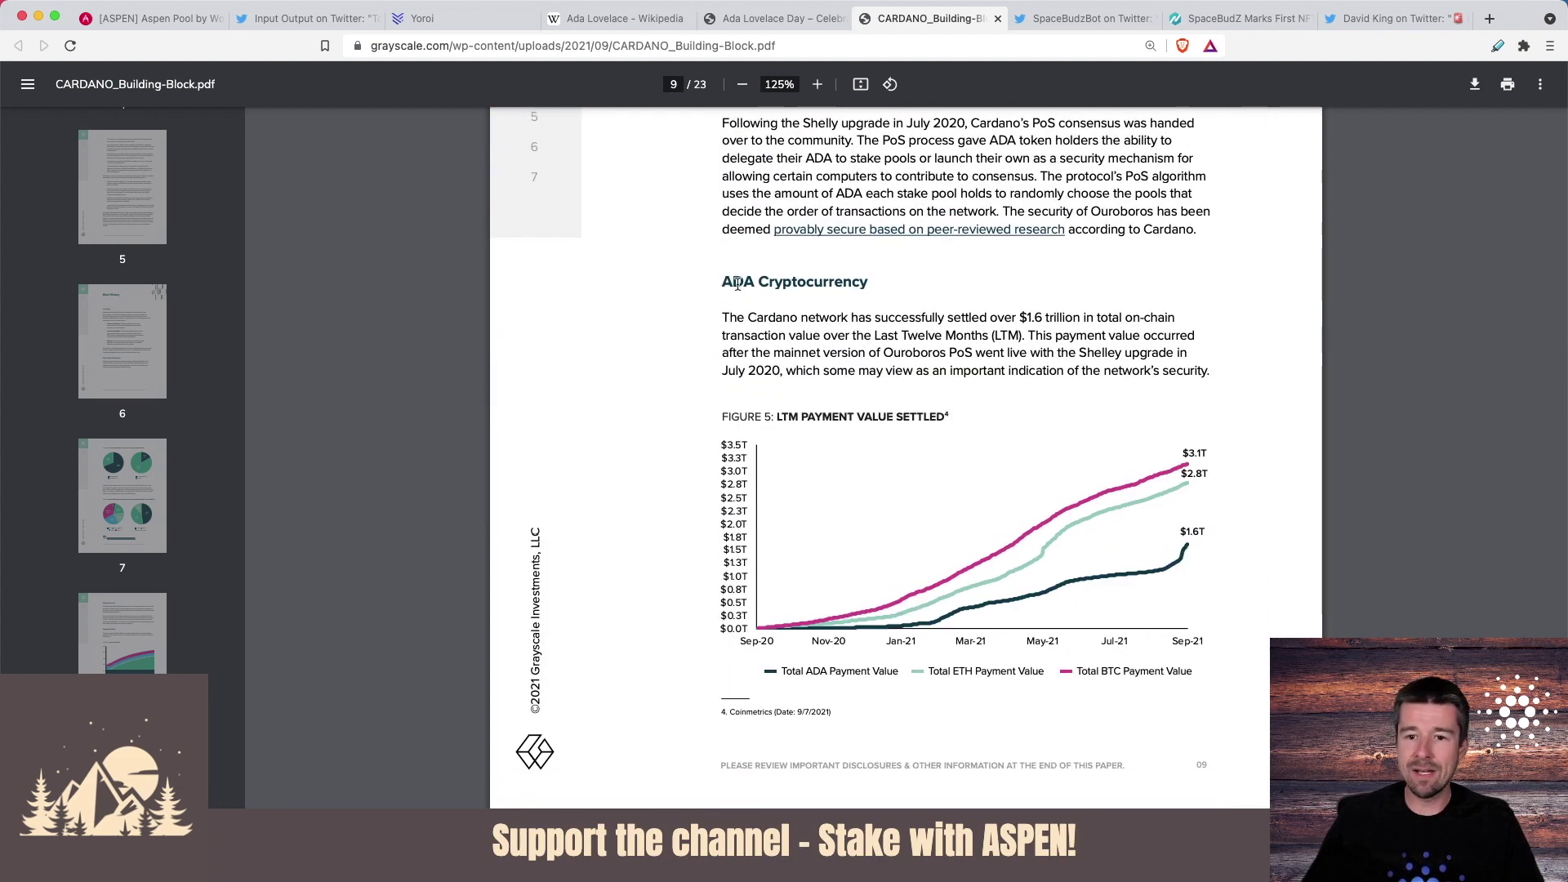
pyautogui.scroll(-2, 737, 284)
pyautogui.scroll(-1, 760, 306)
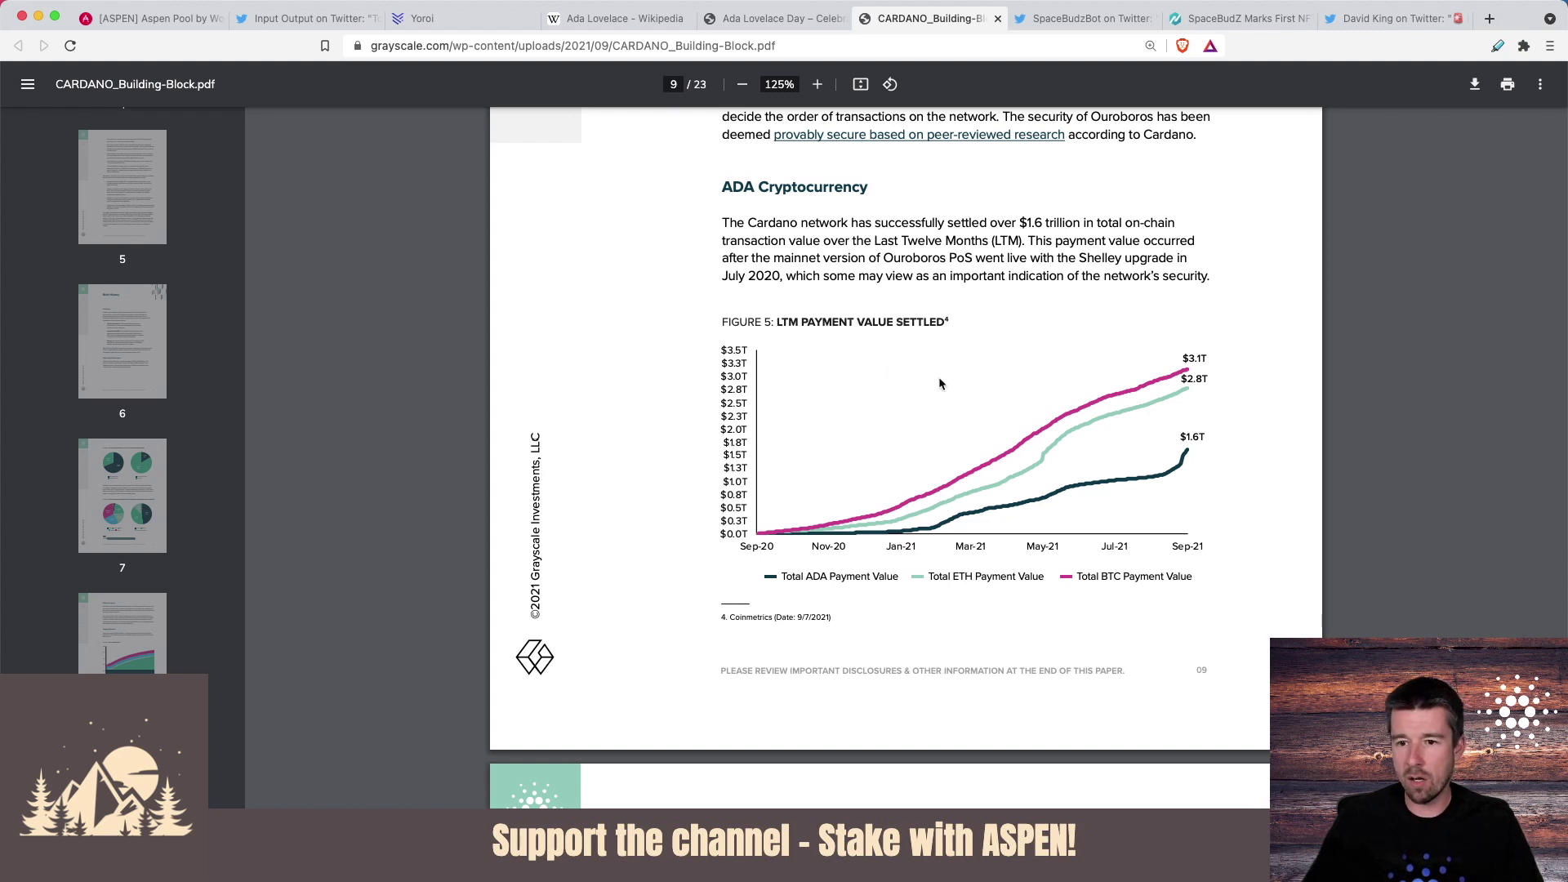
pyautogui.scroll(-1, 938, 377)
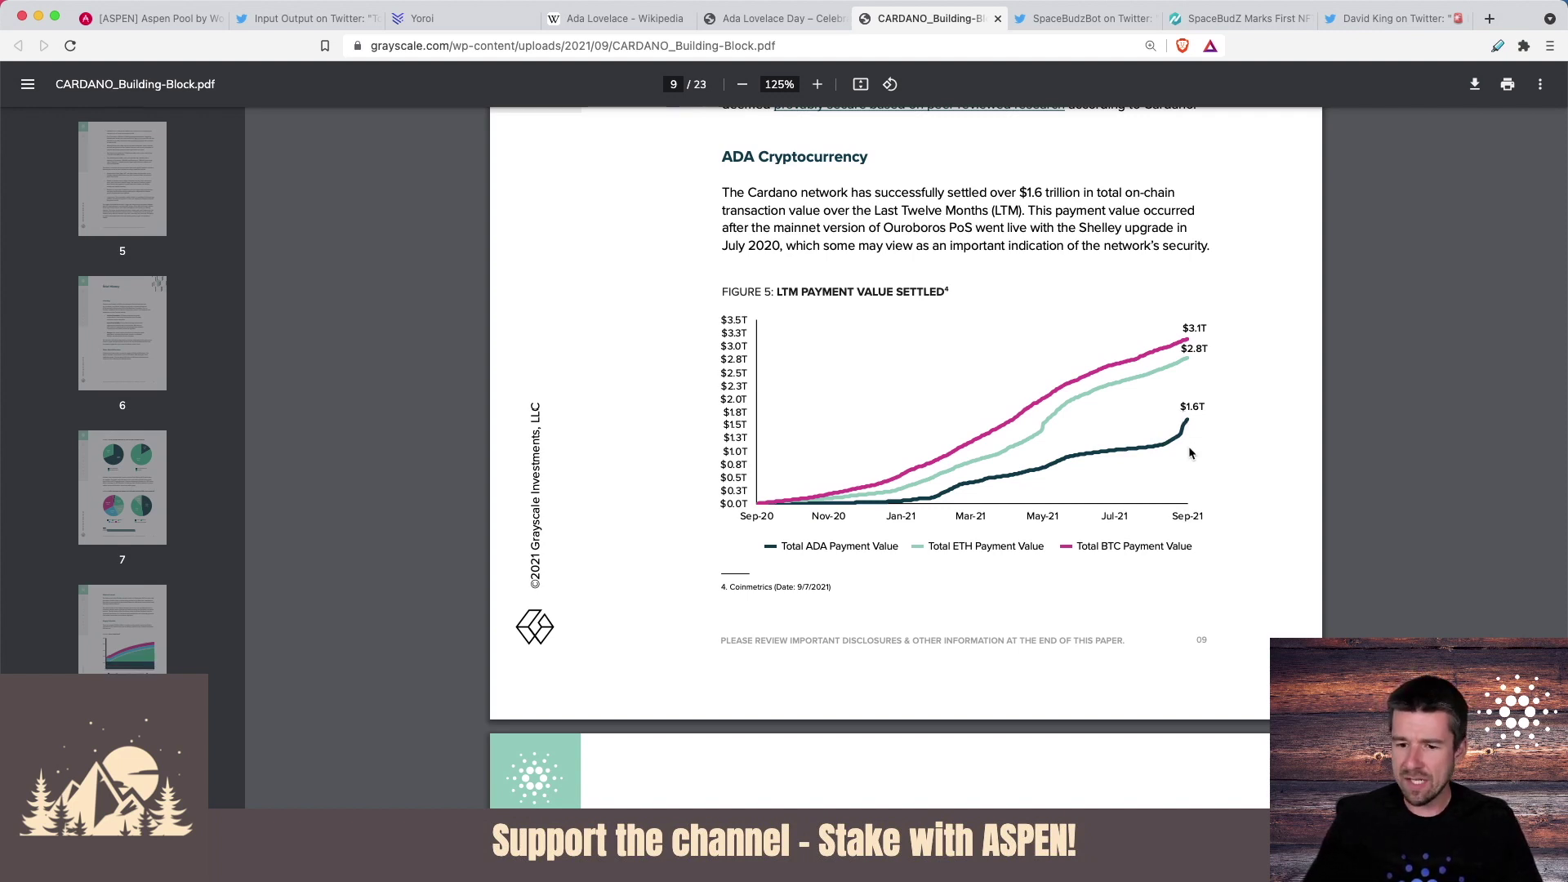
pyautogui.scroll(-5, 1180, 462)
pyautogui.scroll(-5, 1179, 462)
pyautogui.scroll(-5, 1180, 462)
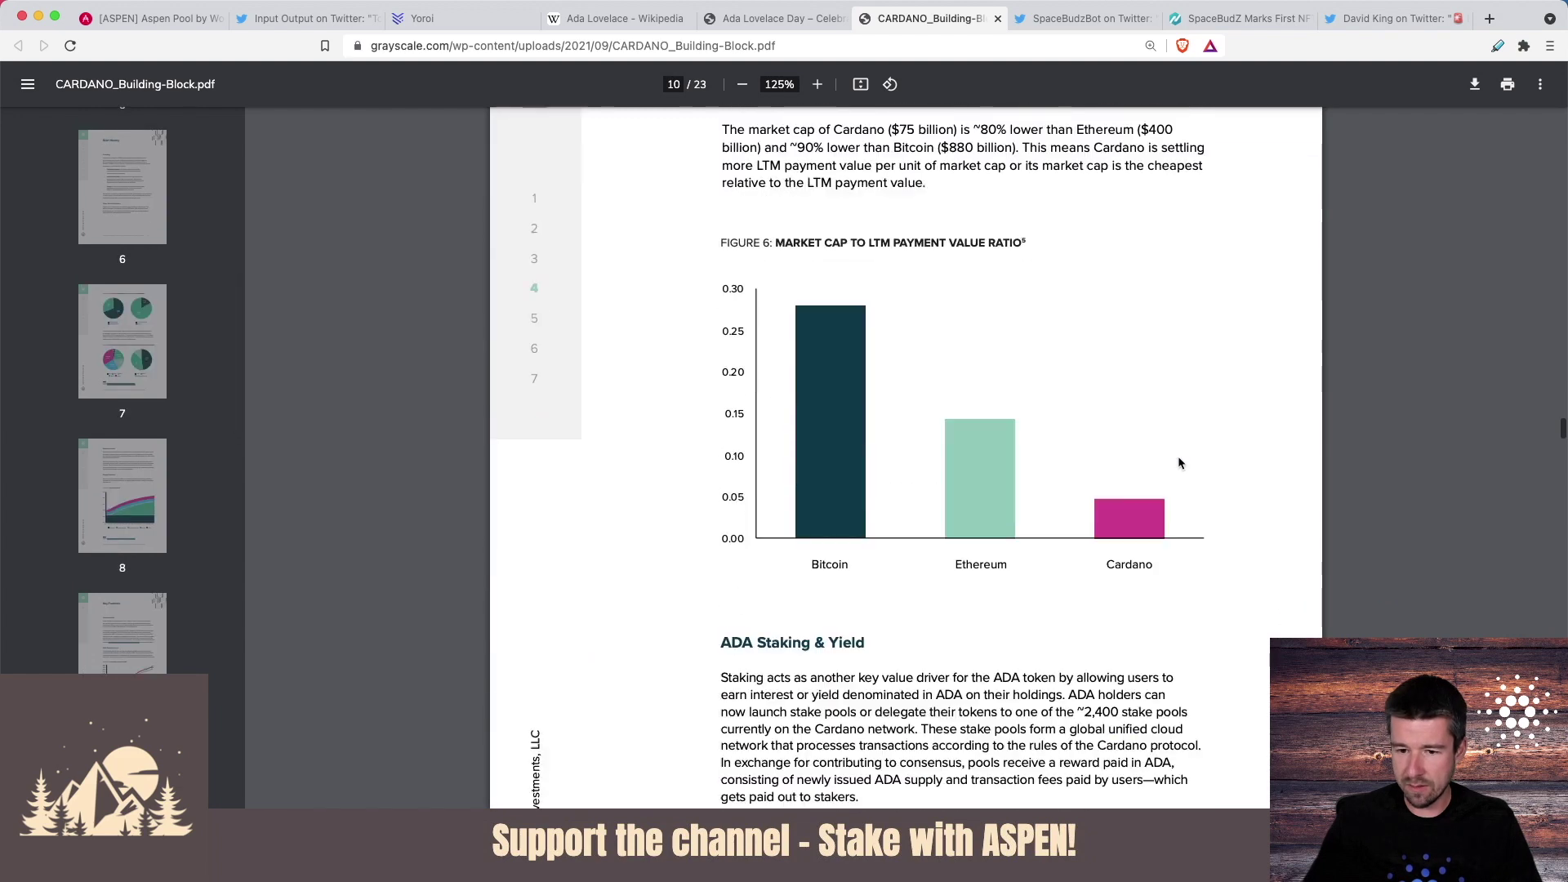
pyautogui.scroll(-3, 1180, 462)
pyautogui.scroll(-5, 1179, 462)
pyautogui.scroll(-5, 1179, 462)
pyautogui.scroll(-4, 1179, 463)
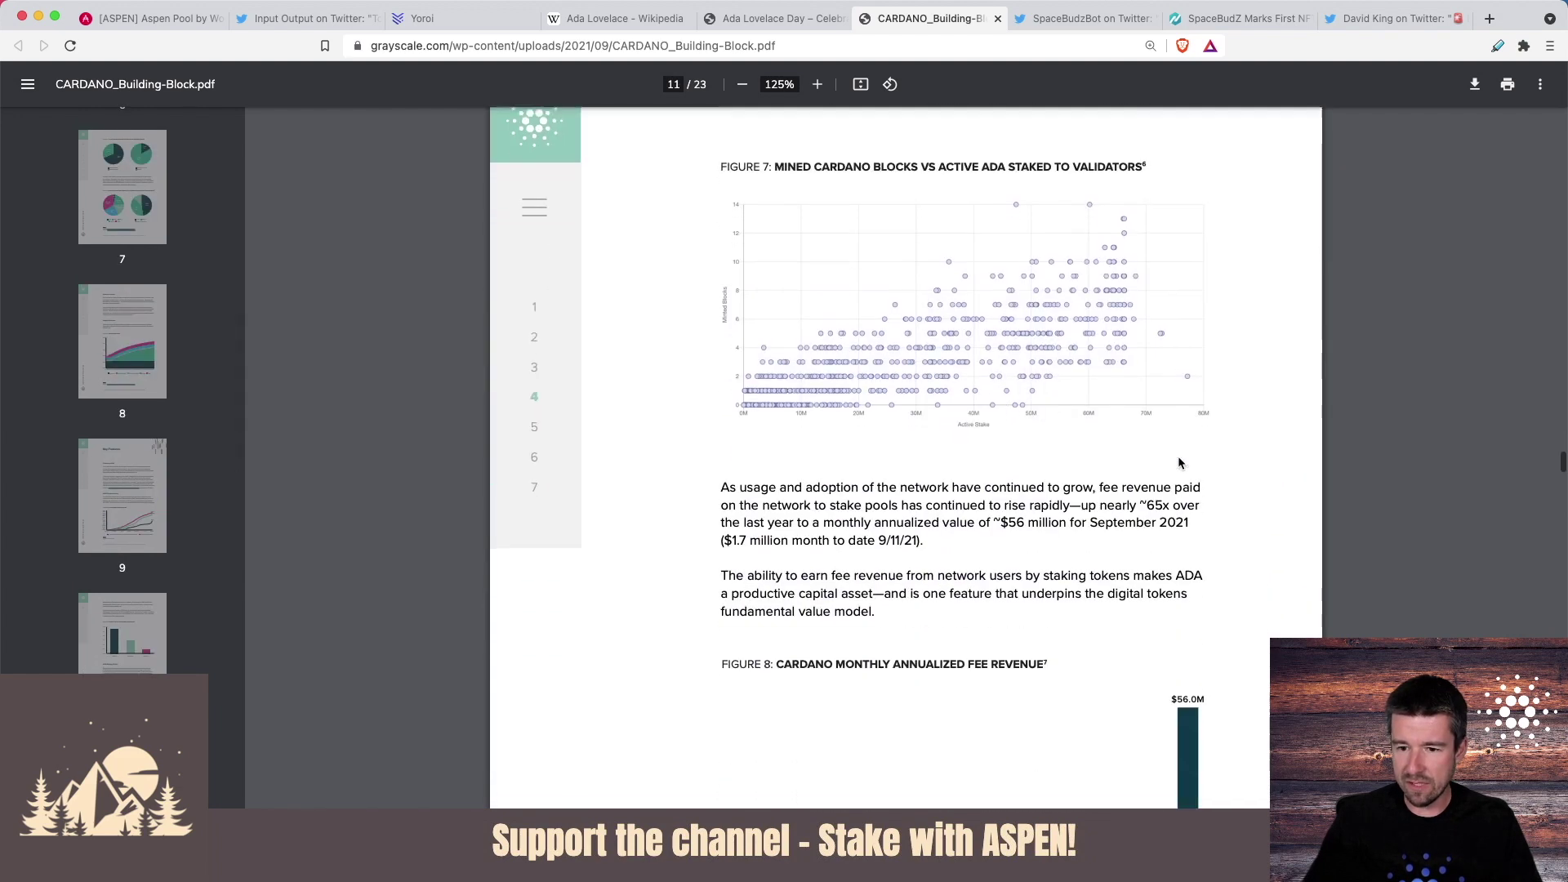
pyautogui.scroll(-4, 1180, 463)
pyautogui.scroll(-2, 1179, 462)
pyautogui.scroll(-3, 1084, 397)
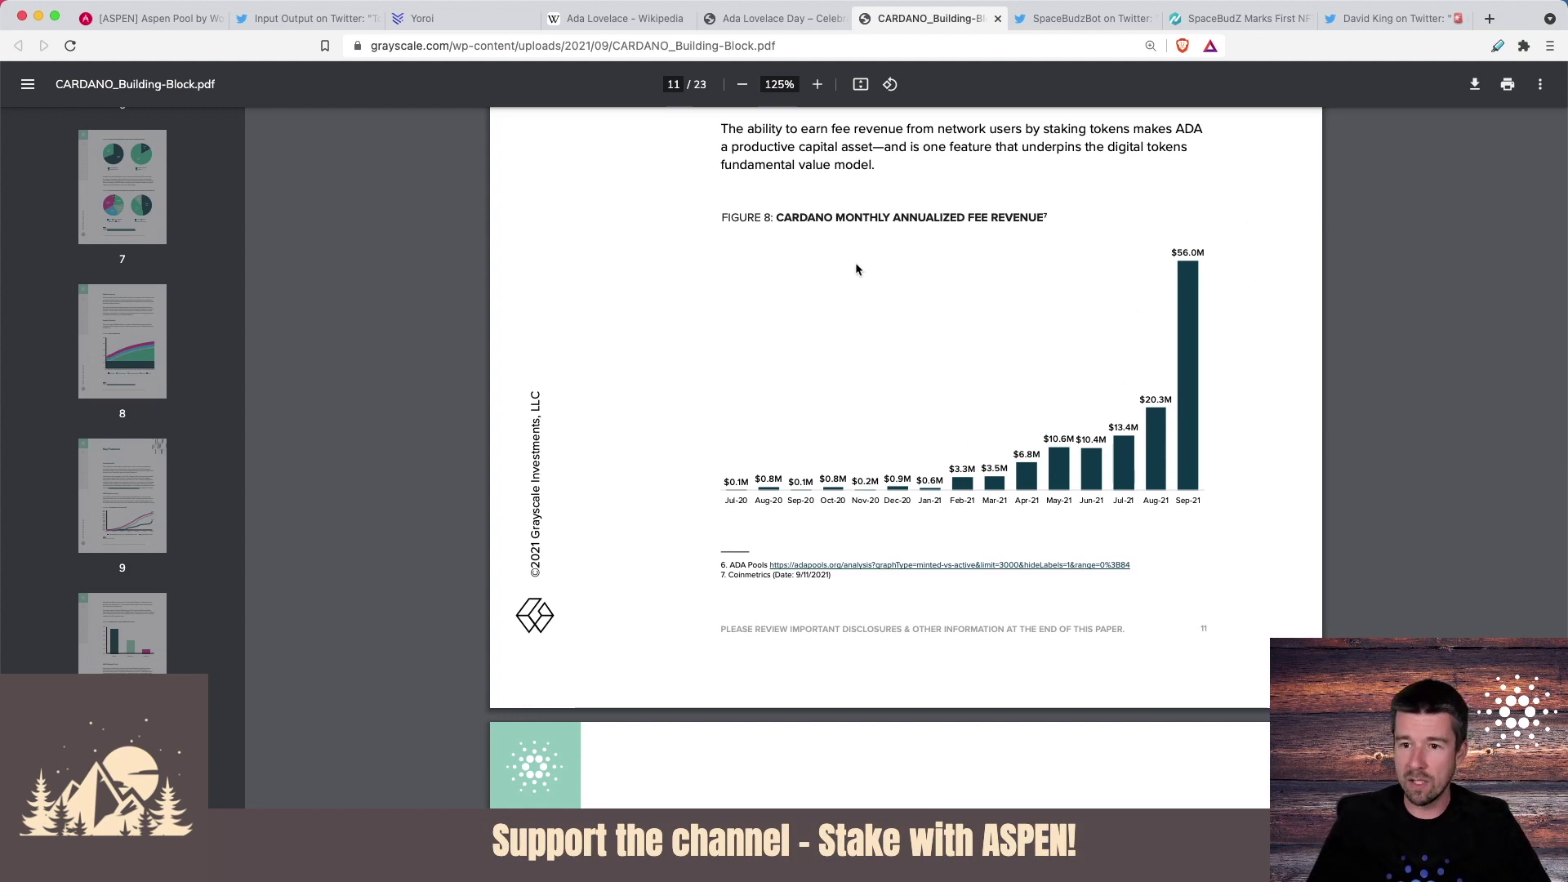
pyautogui.scroll(-5, 1030, 482)
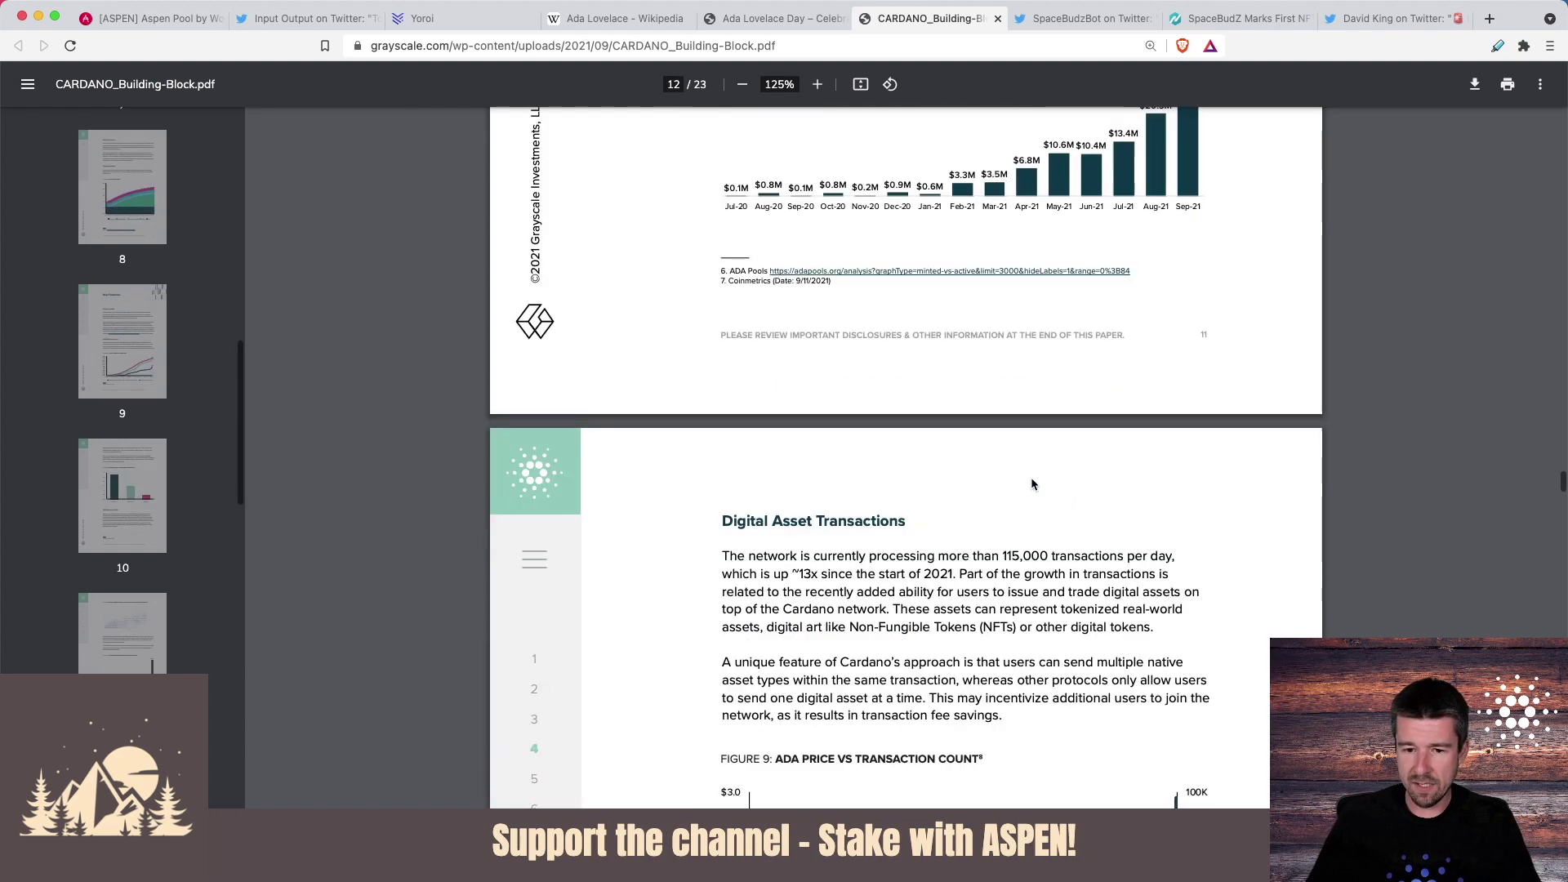
pyautogui.scroll(-5, 1030, 482)
pyautogui.scroll(-3, 1030, 483)
pyautogui.scroll(-3, 1031, 483)
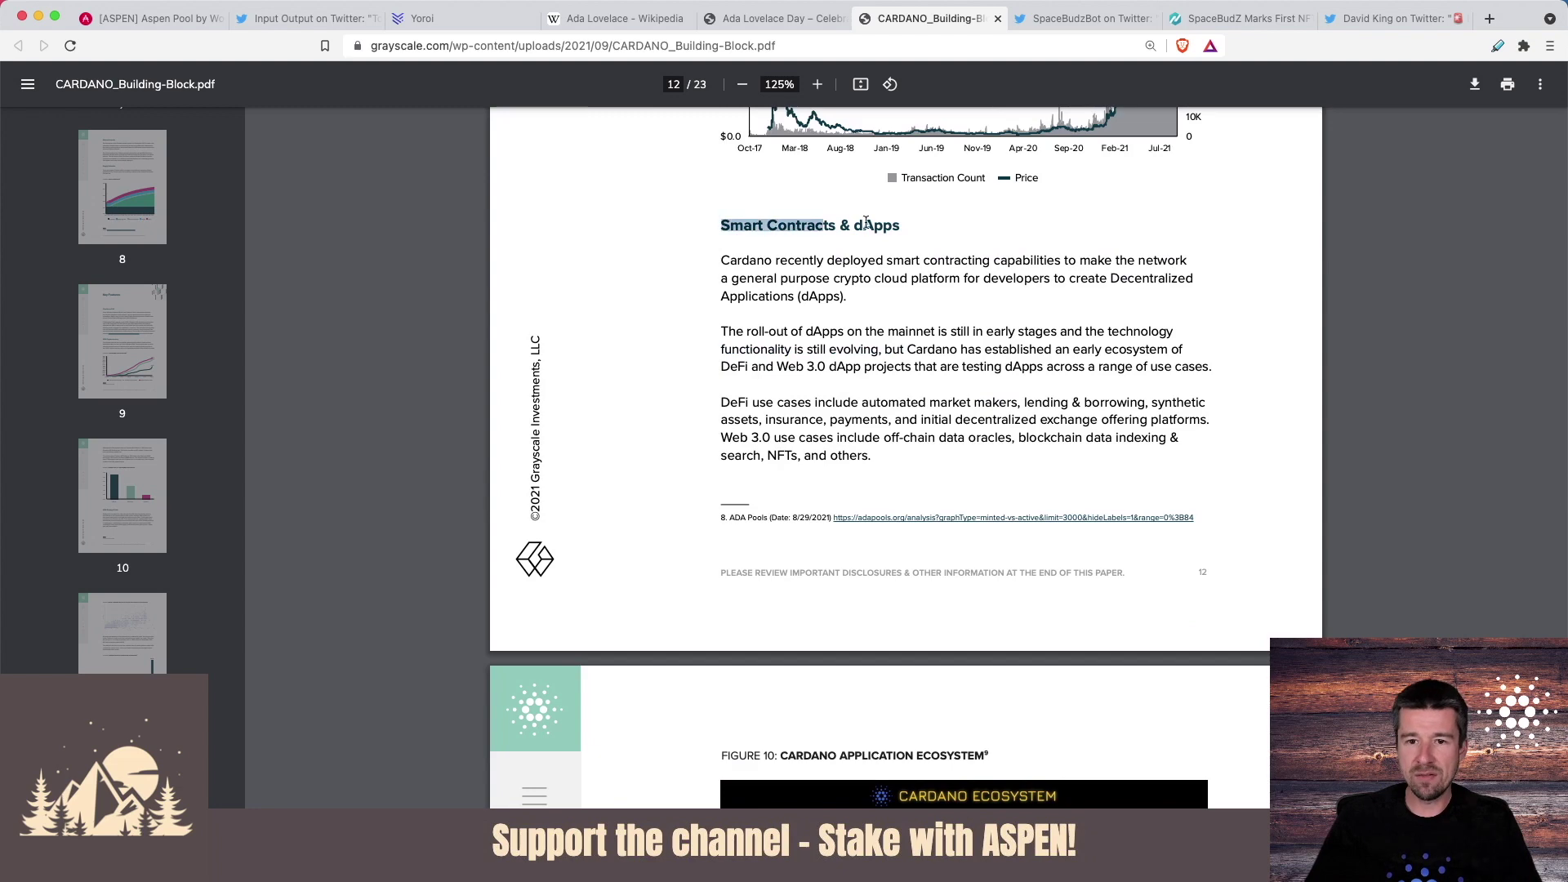
# - Briefly highlight the Smart Contracts & dApps heading while reading toward page 14
pyautogui.moveTo(717, 222); pyautogui.dragTo(945, 232)
pyautogui.click(944, 233)
pyautogui.scroll(-3, 924, 276)
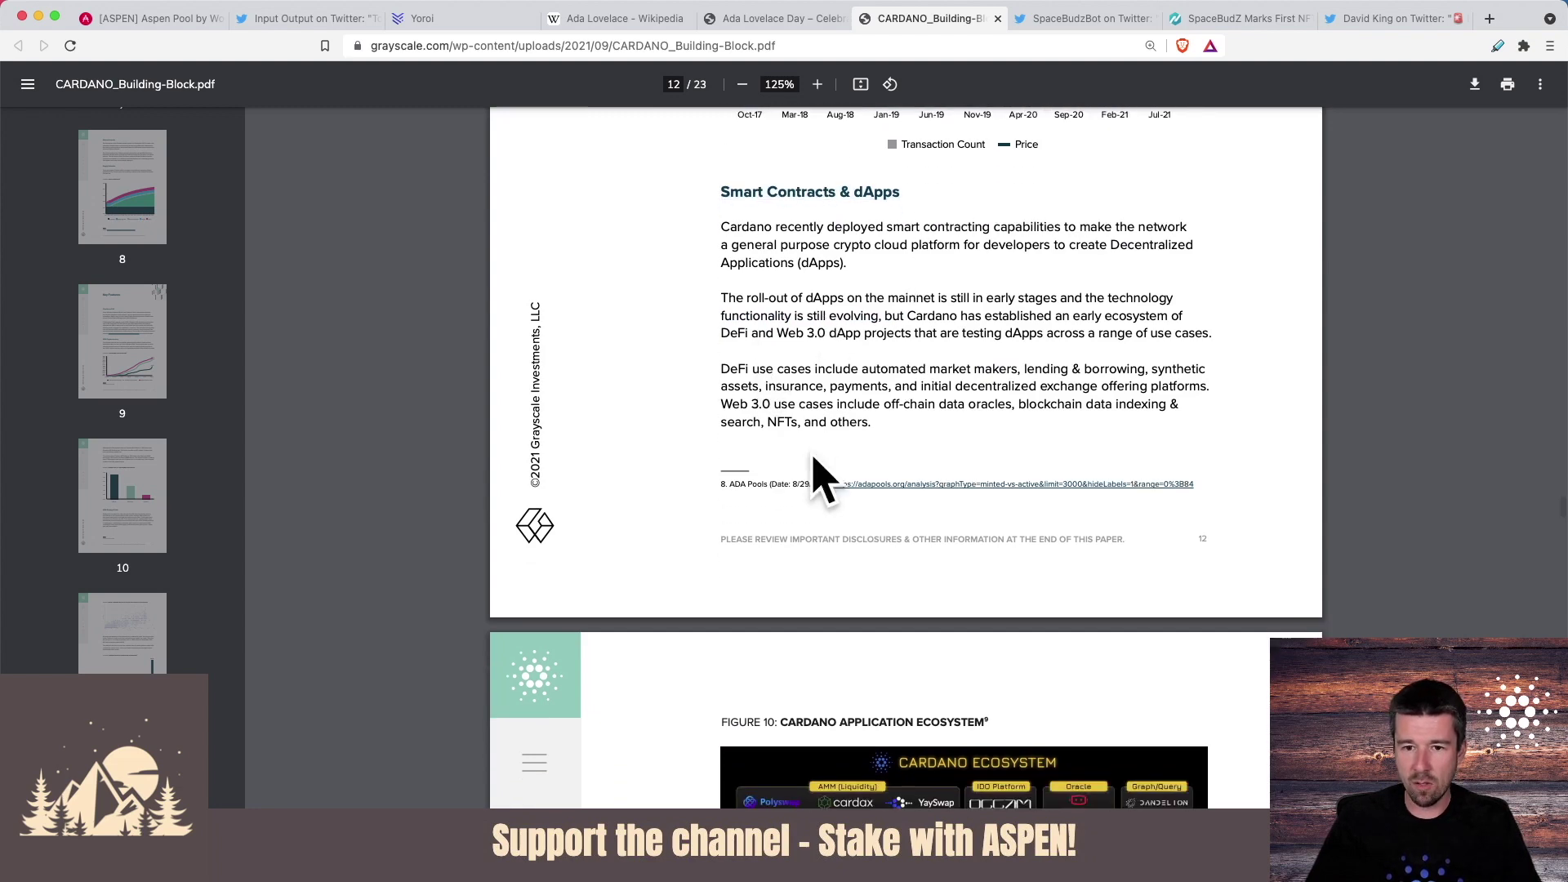
pyautogui.scroll(-3, 879, 437)
pyautogui.scroll(-5, 879, 436)
pyautogui.scroll(-4, 879, 436)
pyautogui.scroll(-2, 880, 436)
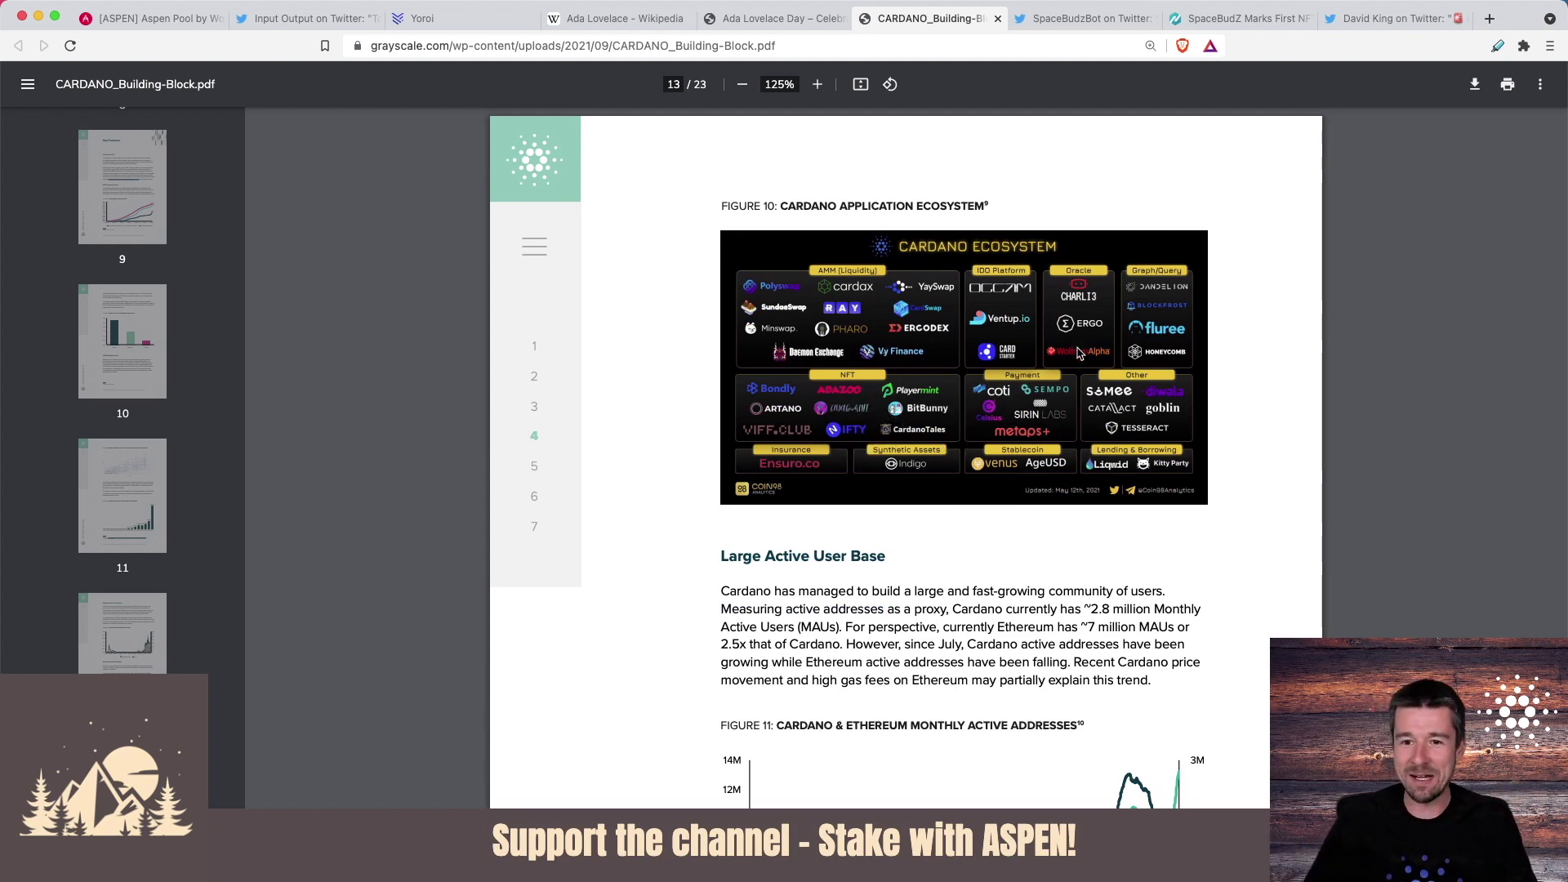
pyautogui.scroll(-5, 1078, 371)
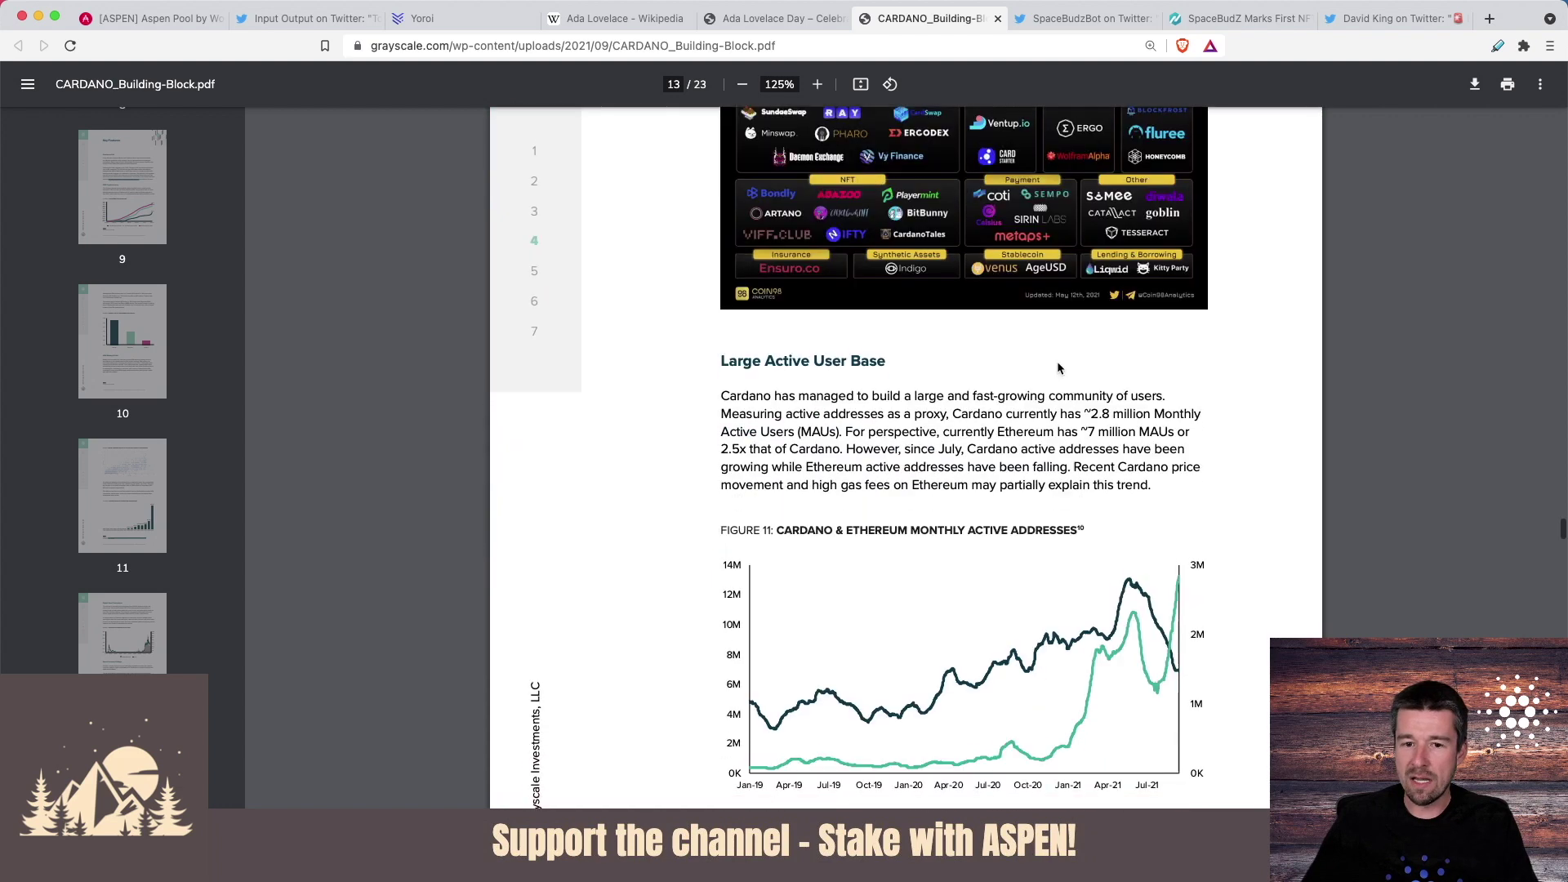
pyautogui.scroll(-2, 913, 348)
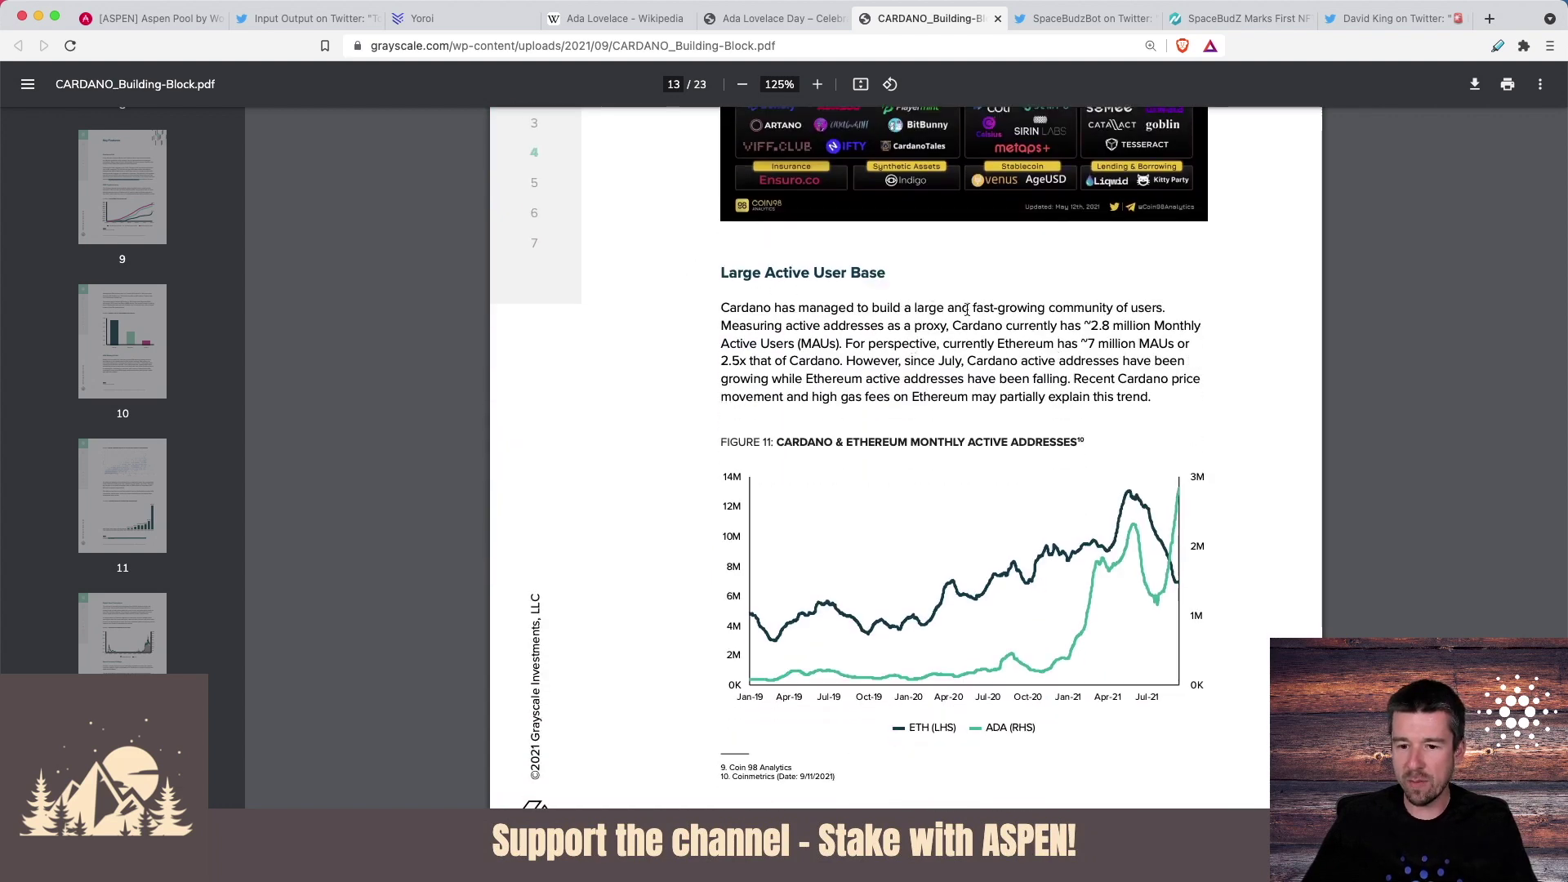
pyautogui.scroll(-8, 985, 309)
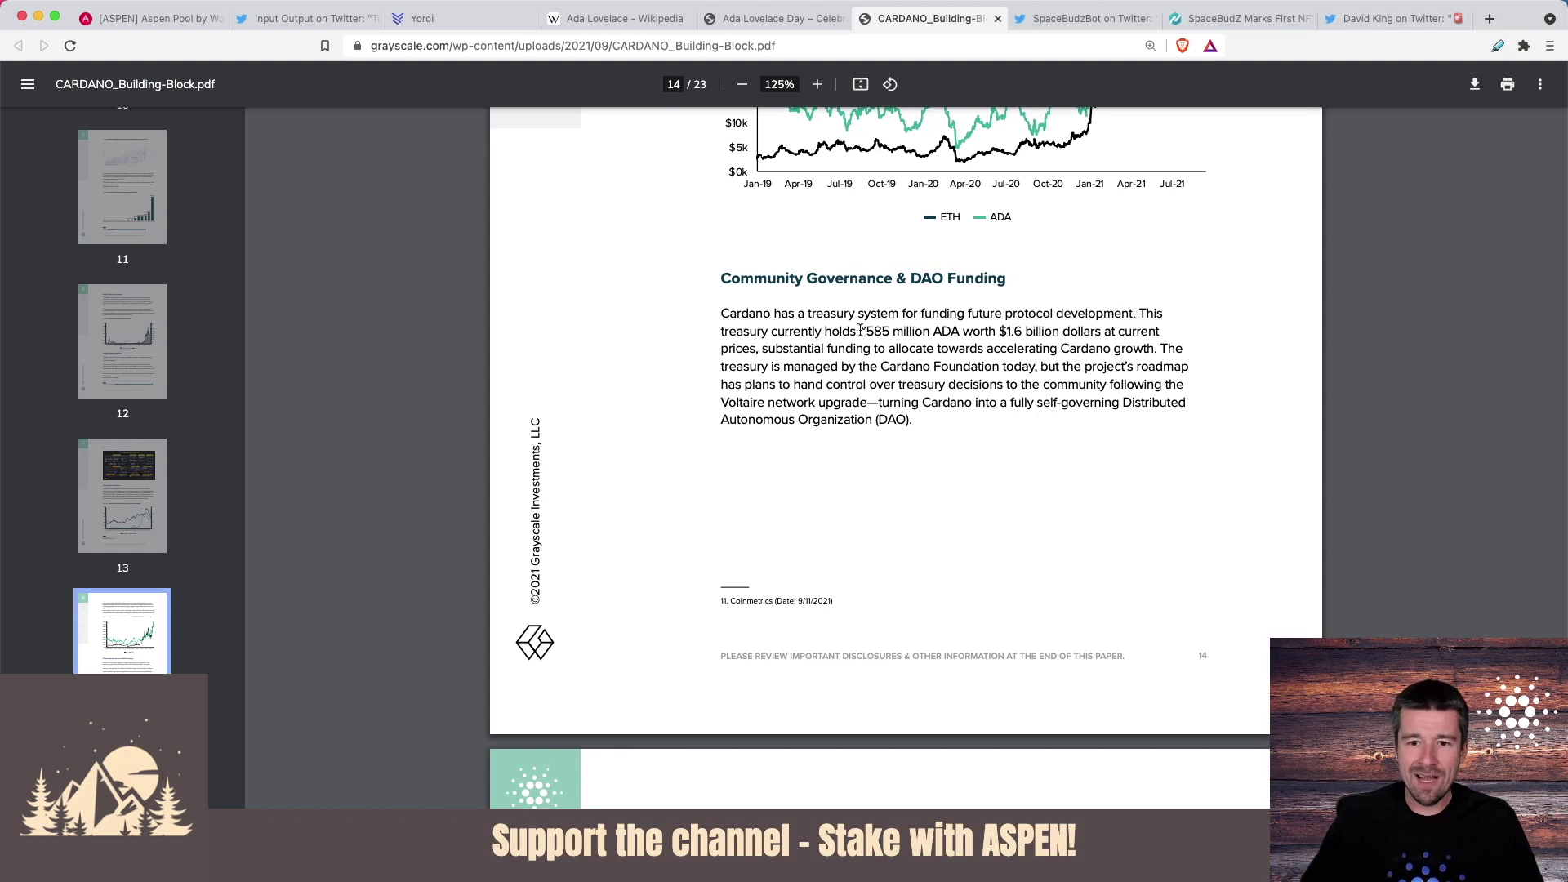
pyautogui.moveTo(859, 327); pyautogui.dragTo(960, 327)
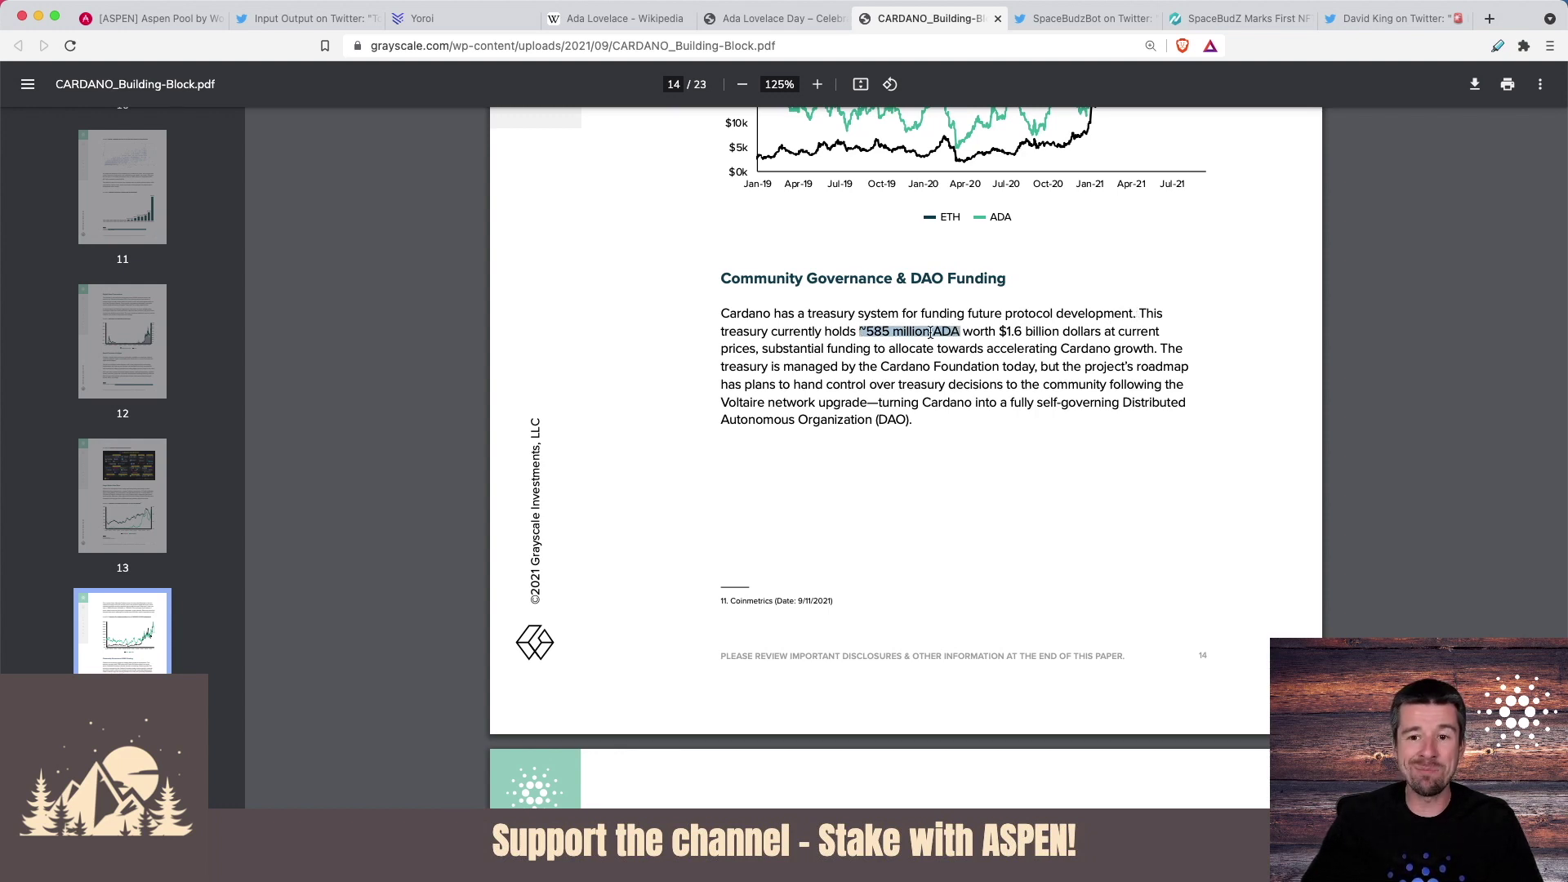
pyautogui.click(930, 332)
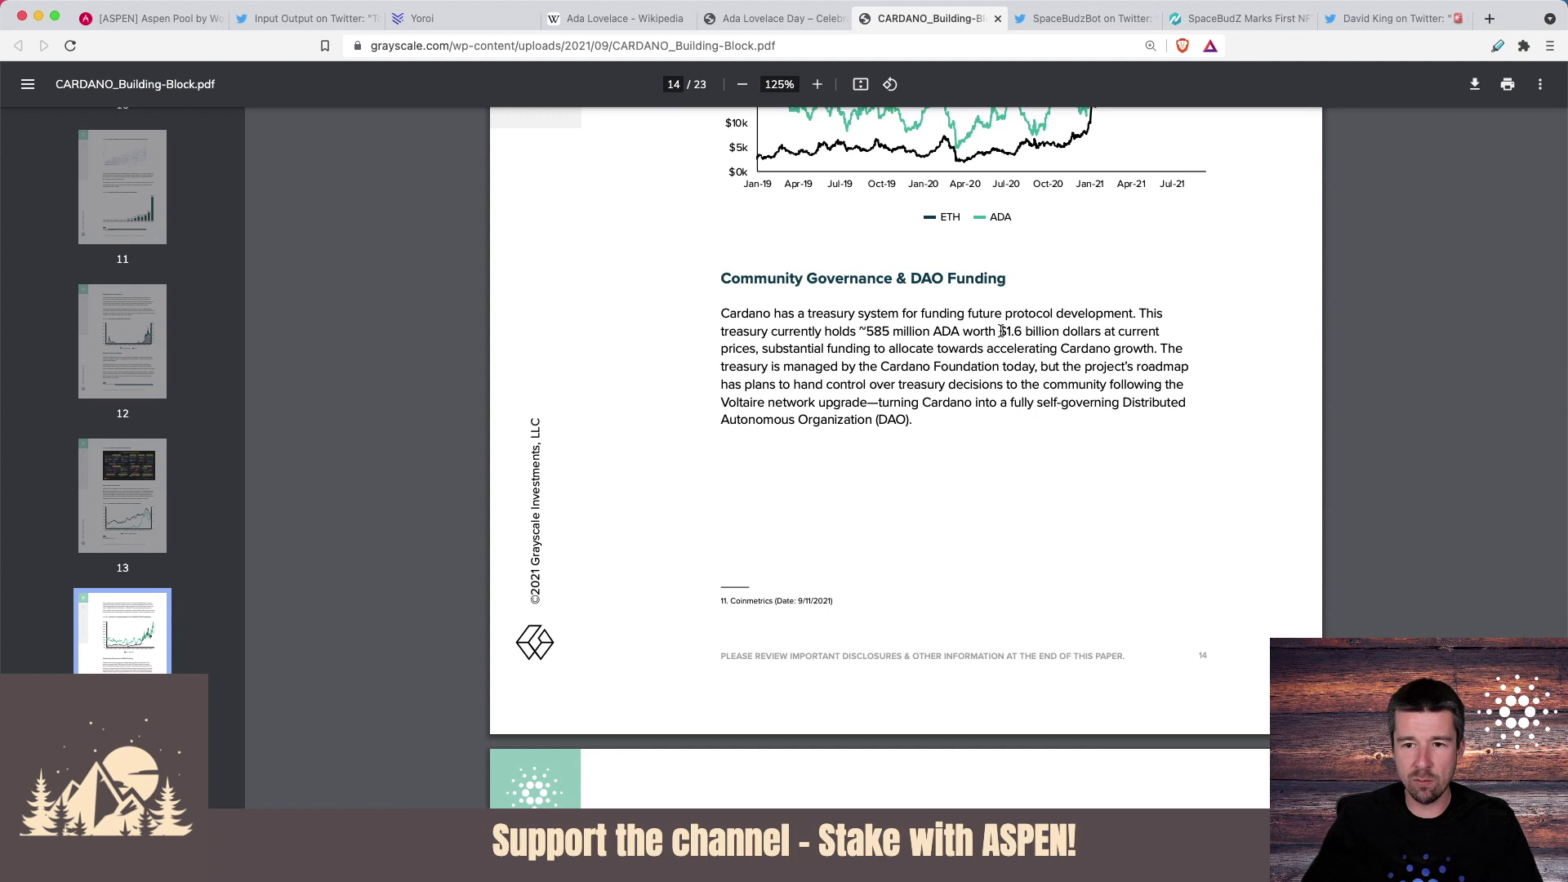
pyautogui.moveTo(999, 328); pyautogui.dragTo(1043, 328)
pyautogui.click(1063, 329)
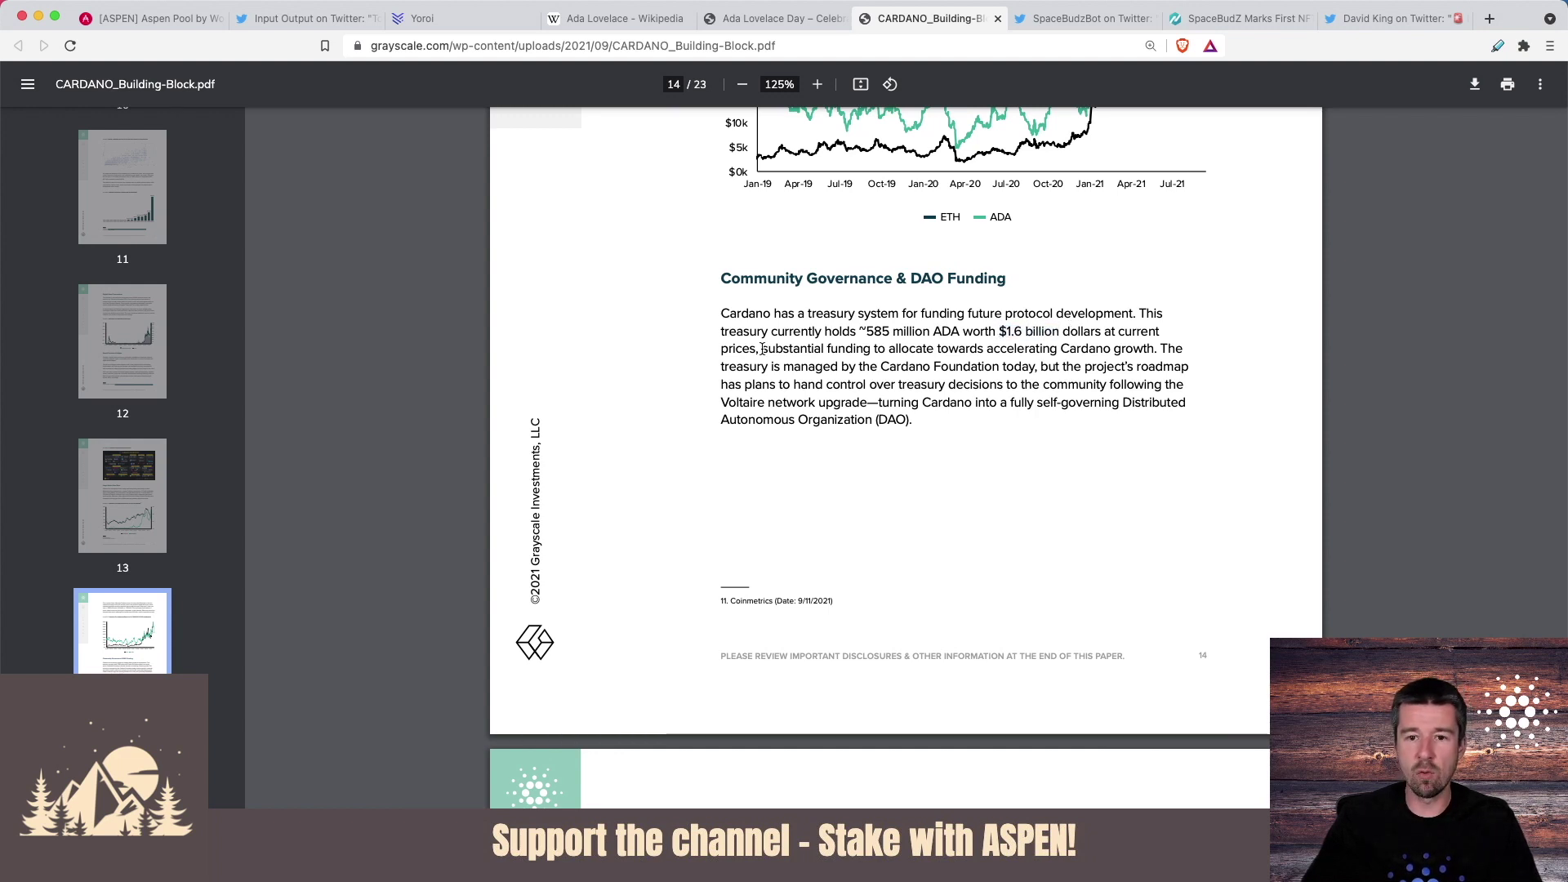
pyautogui.moveTo(762, 348); pyautogui.dragTo(1150, 349)
pyautogui.click(1160, 349)
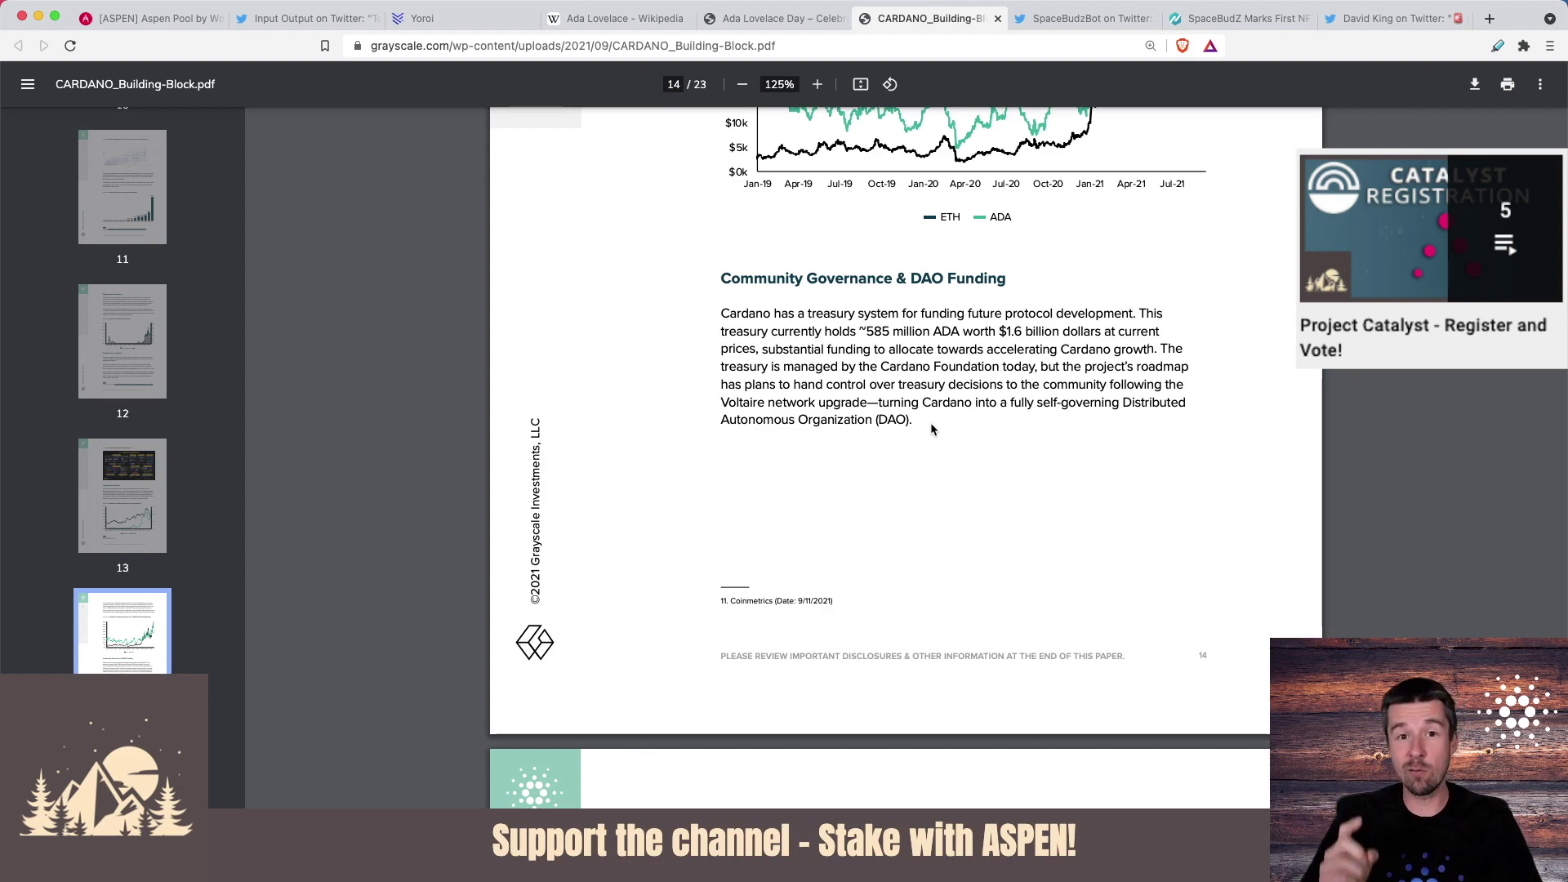
pyautogui.scroll(-8, 930, 423)
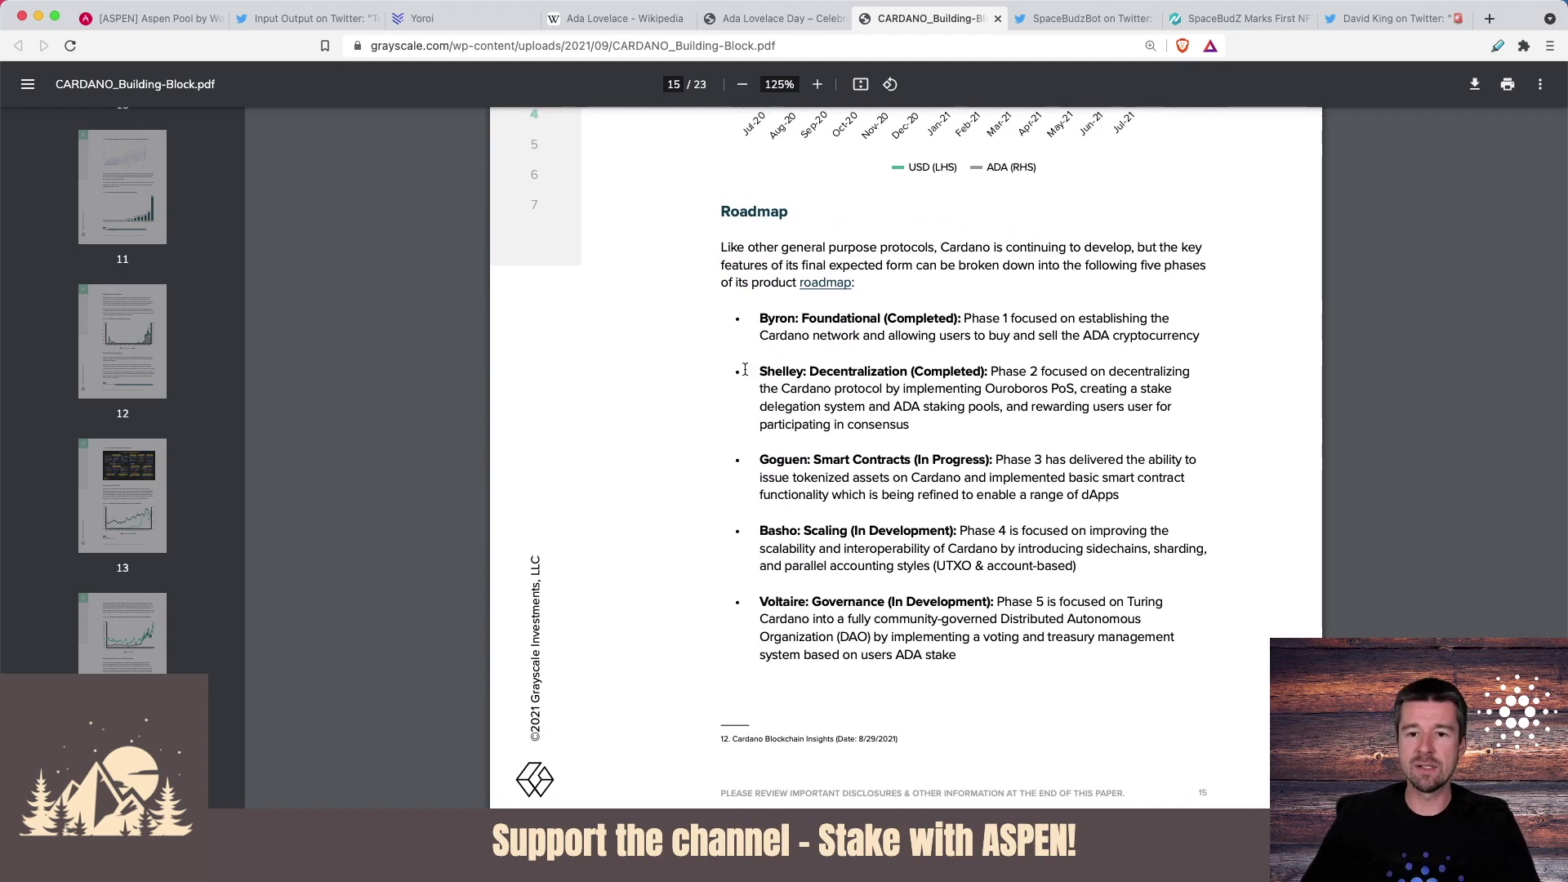
# - Briefly highlight the word 'Completed' on the Shelley phase in the Roadmap
pyautogui.doubleClick(915, 370)
pyautogui.click(972, 348)
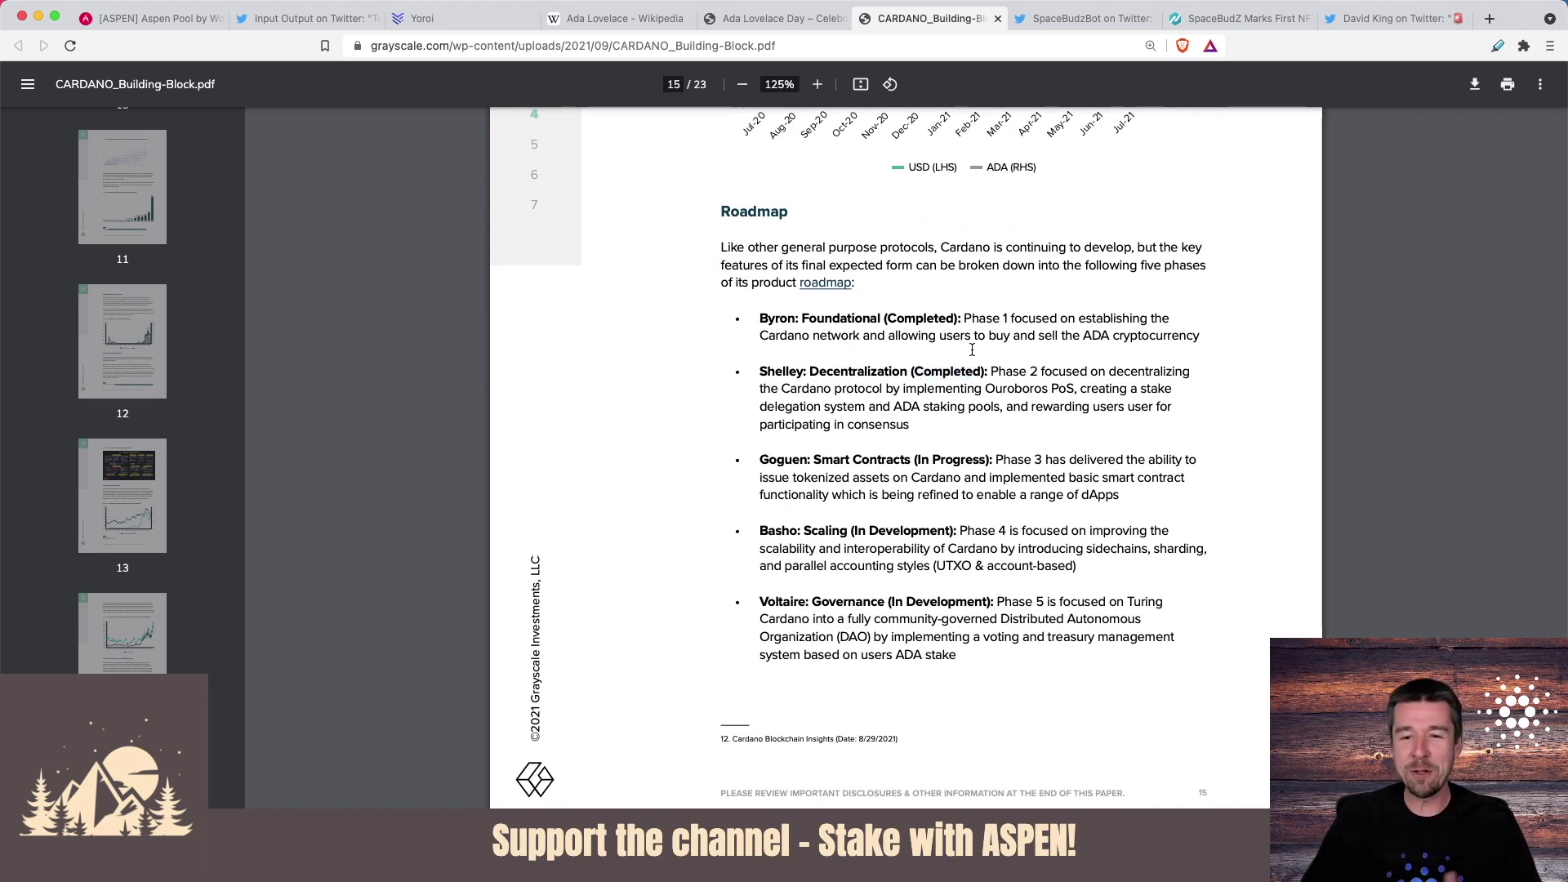
pyautogui.scroll(-1, 971, 349)
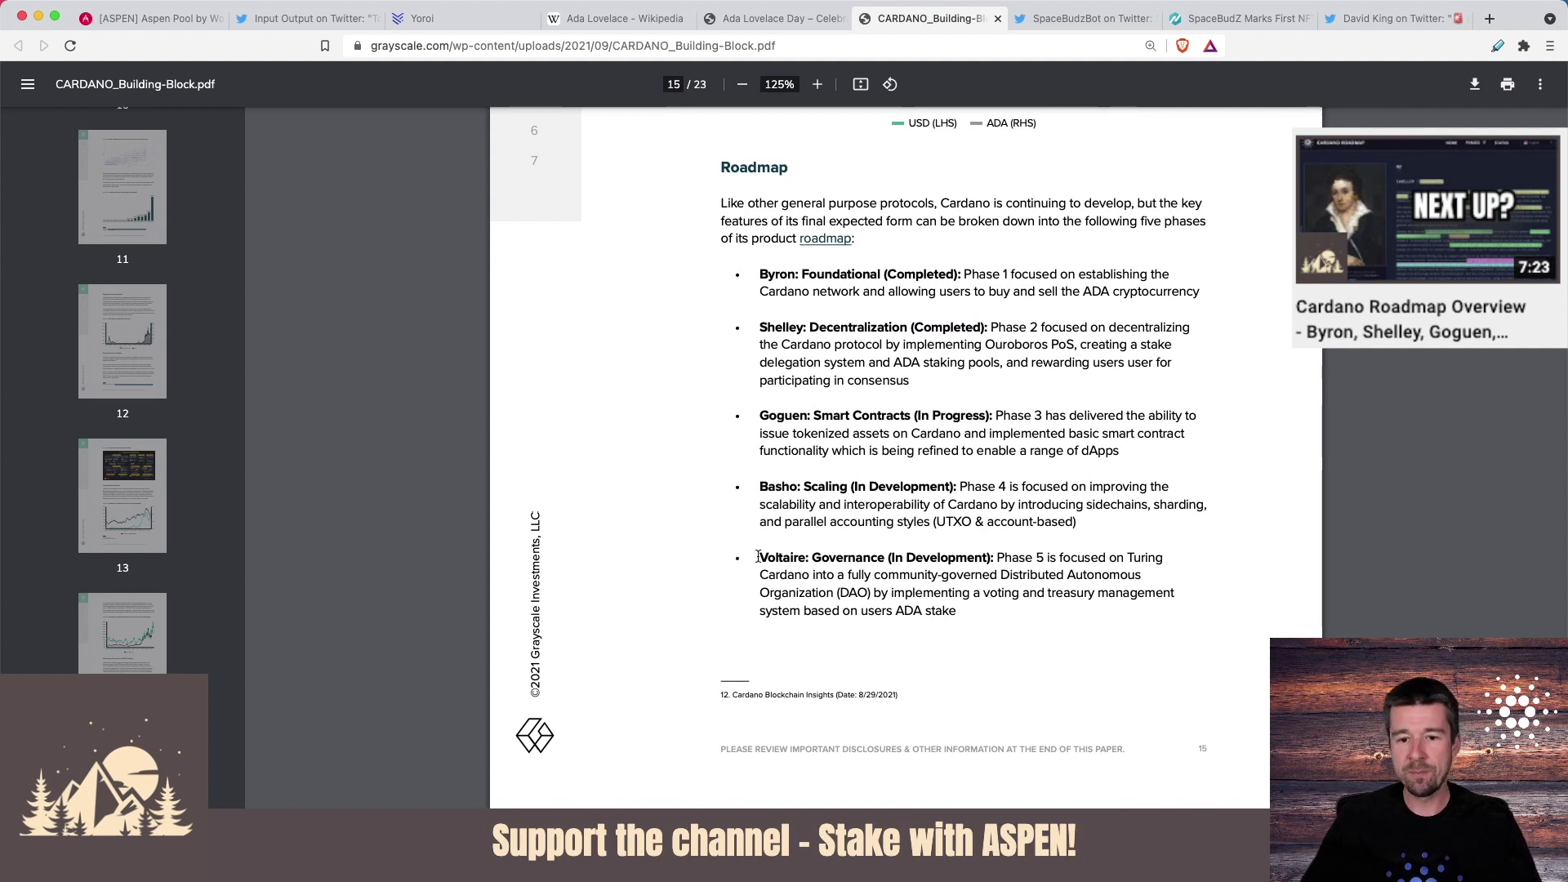
pyautogui.scroll(-10, 696, 442)
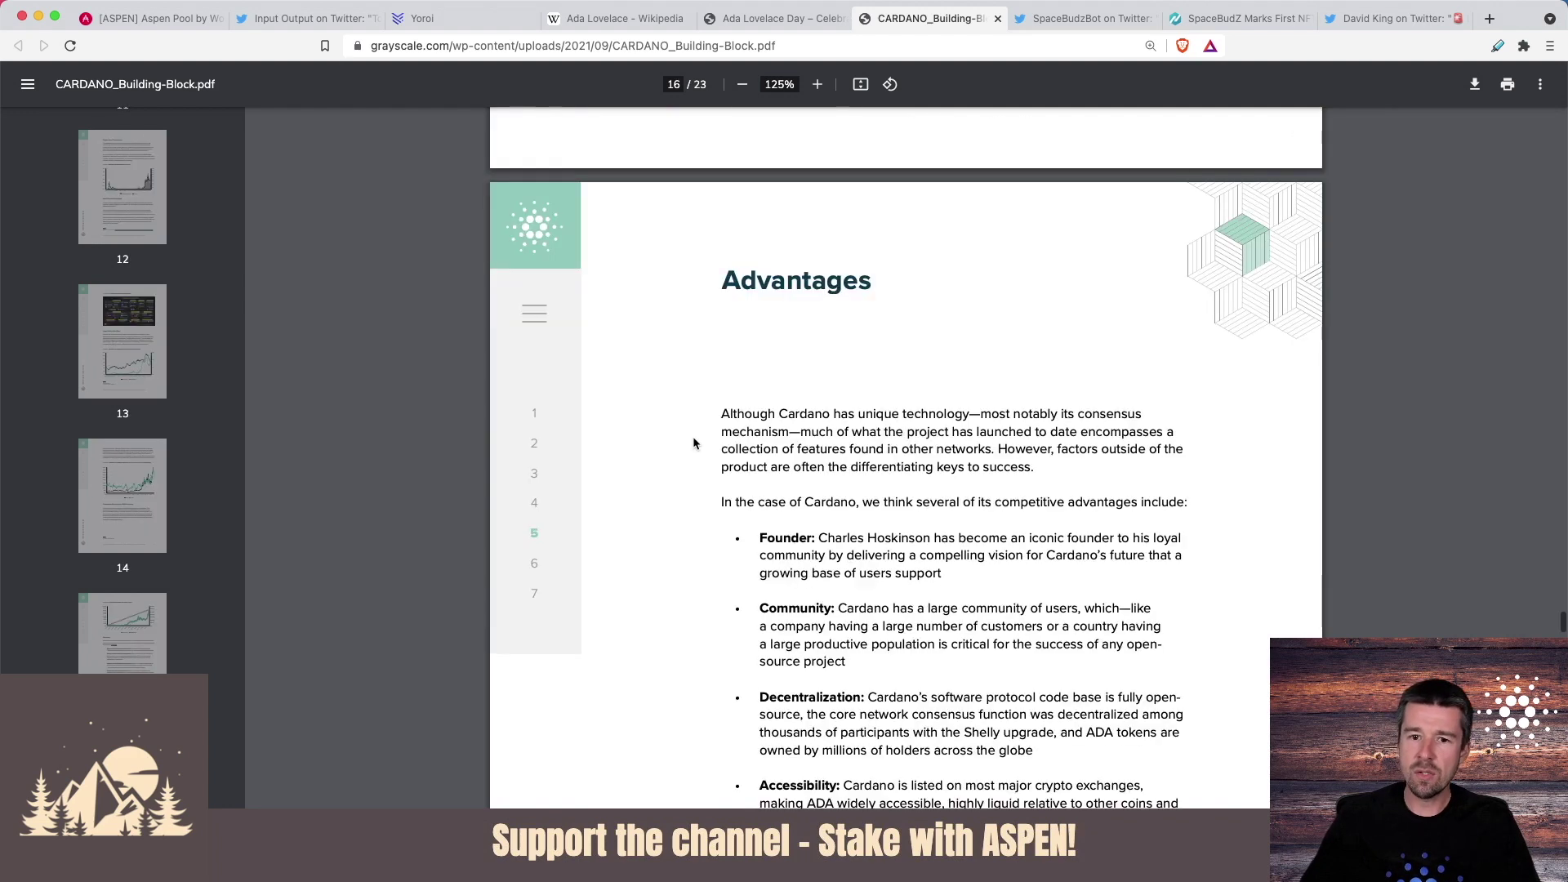
pyautogui.scroll(-5, 696, 443)
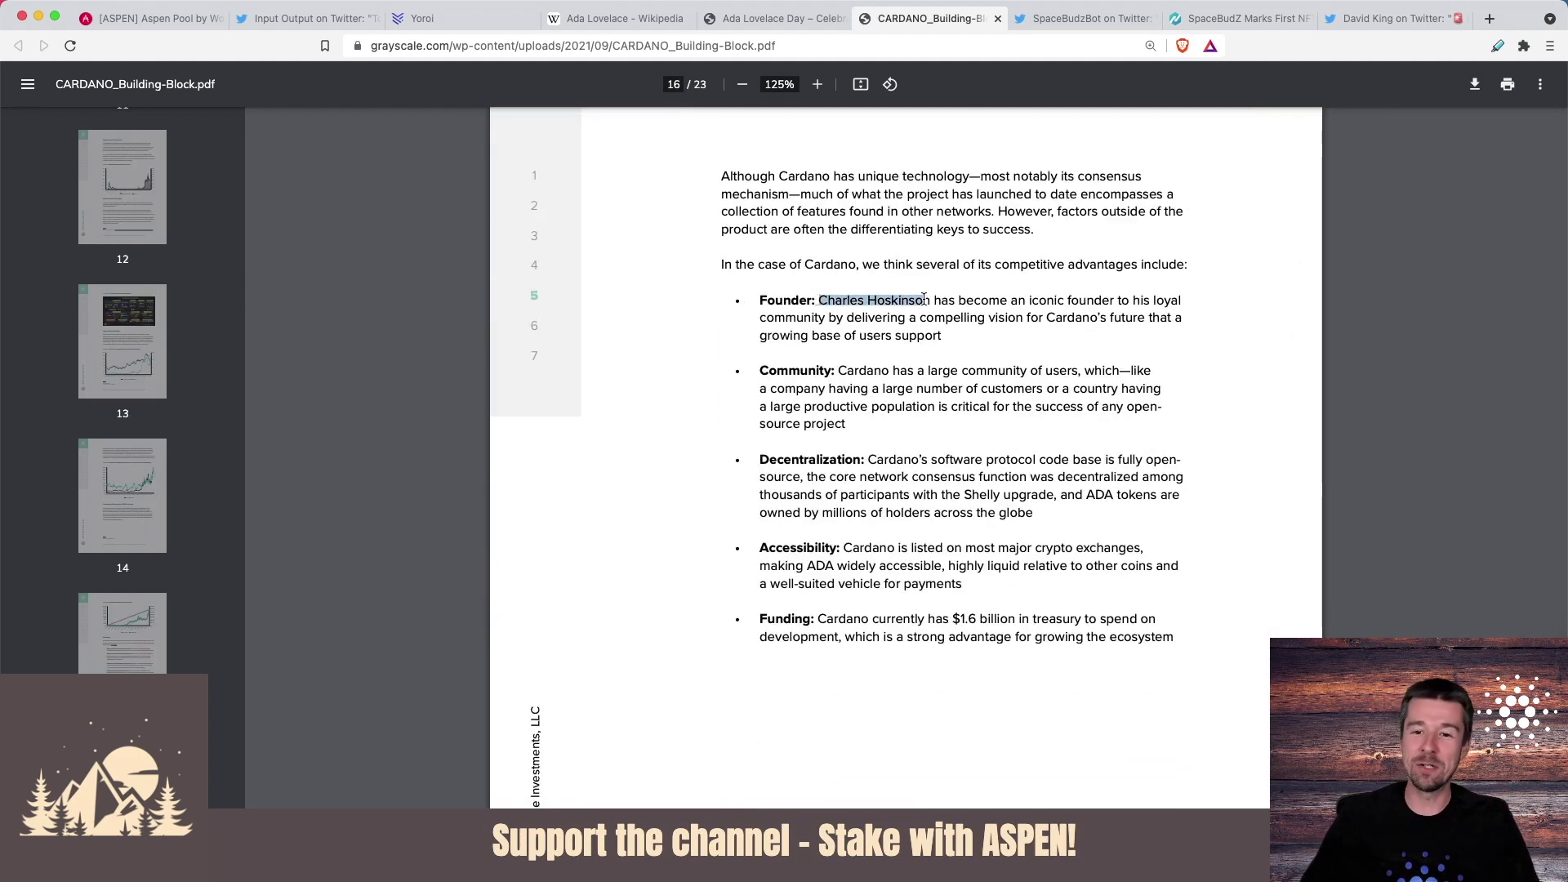
# - Clear the highlight on the founder's name on the Advantages page
pyautogui.click(986, 349)
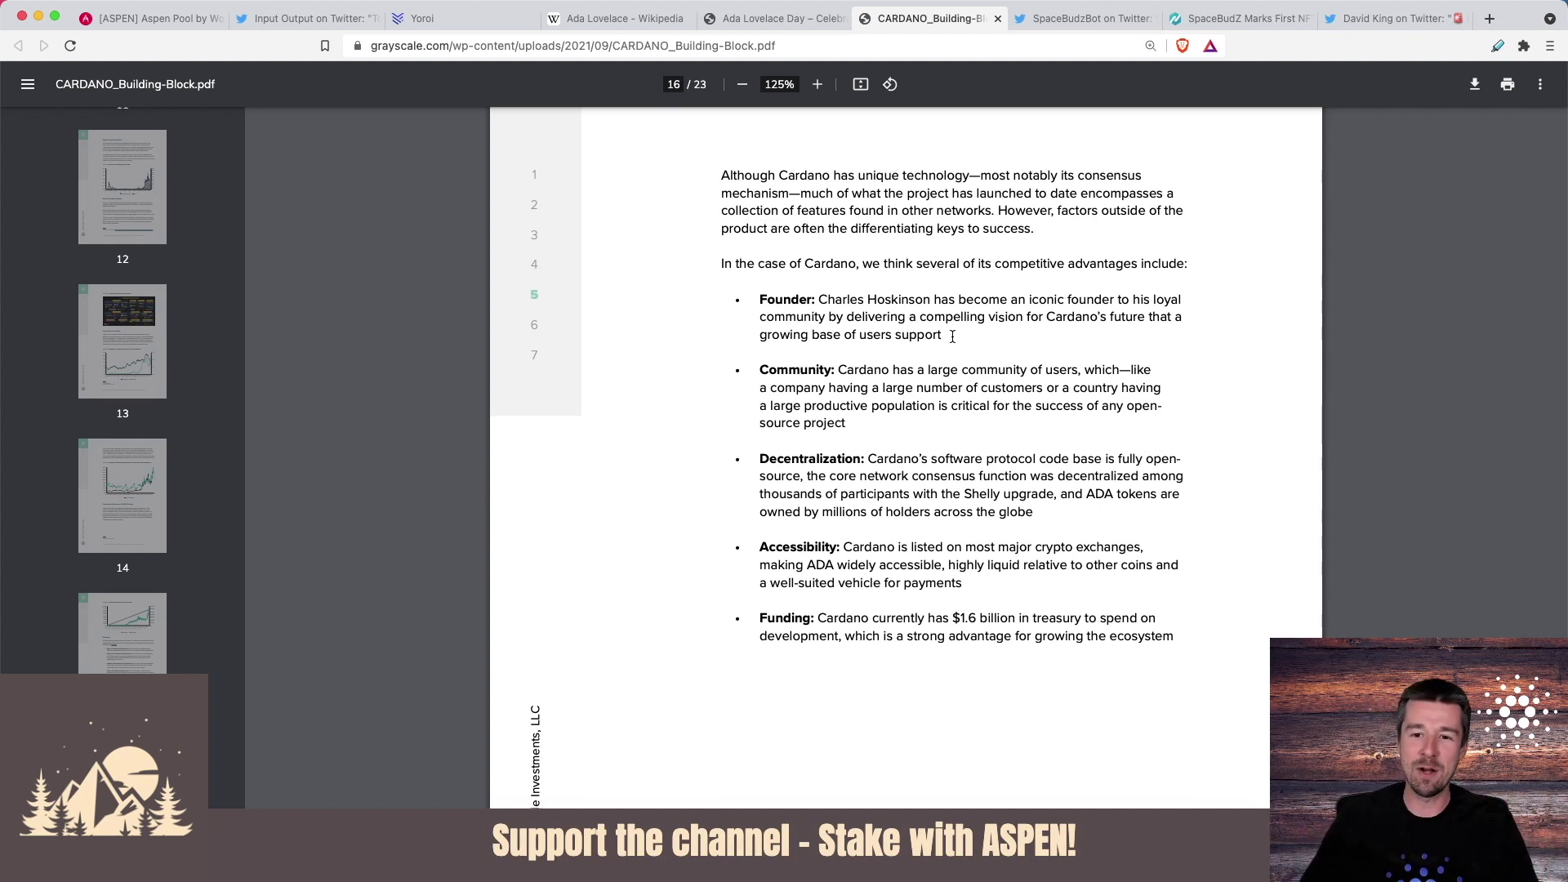
pyautogui.scroll(-1, 858, 338)
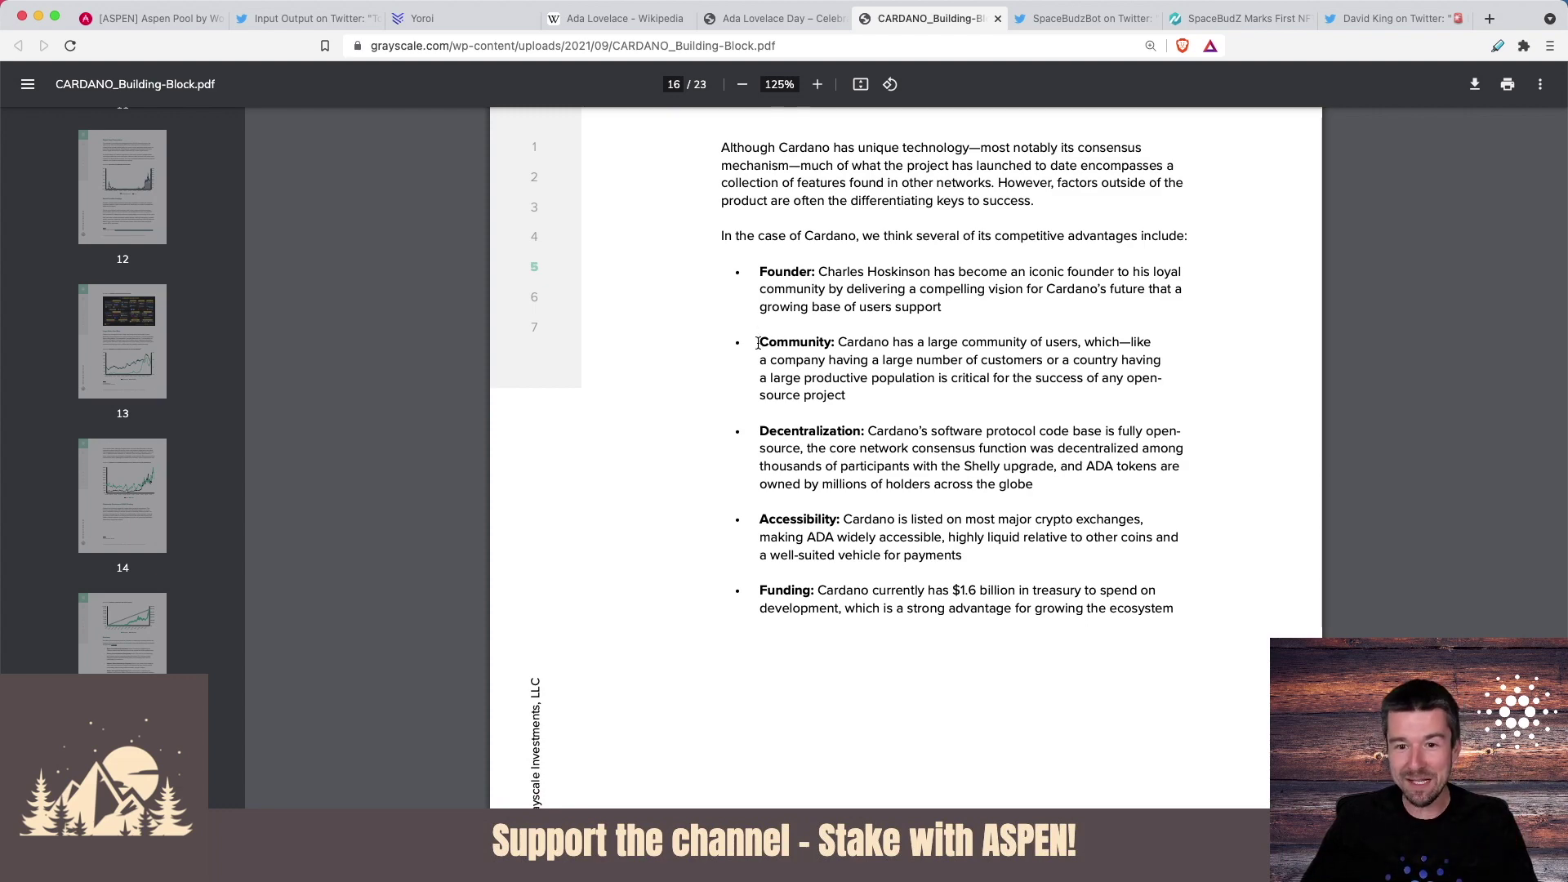
pyautogui.scroll(-1, 757, 342)
pyautogui.scroll(-1, 796, 388)
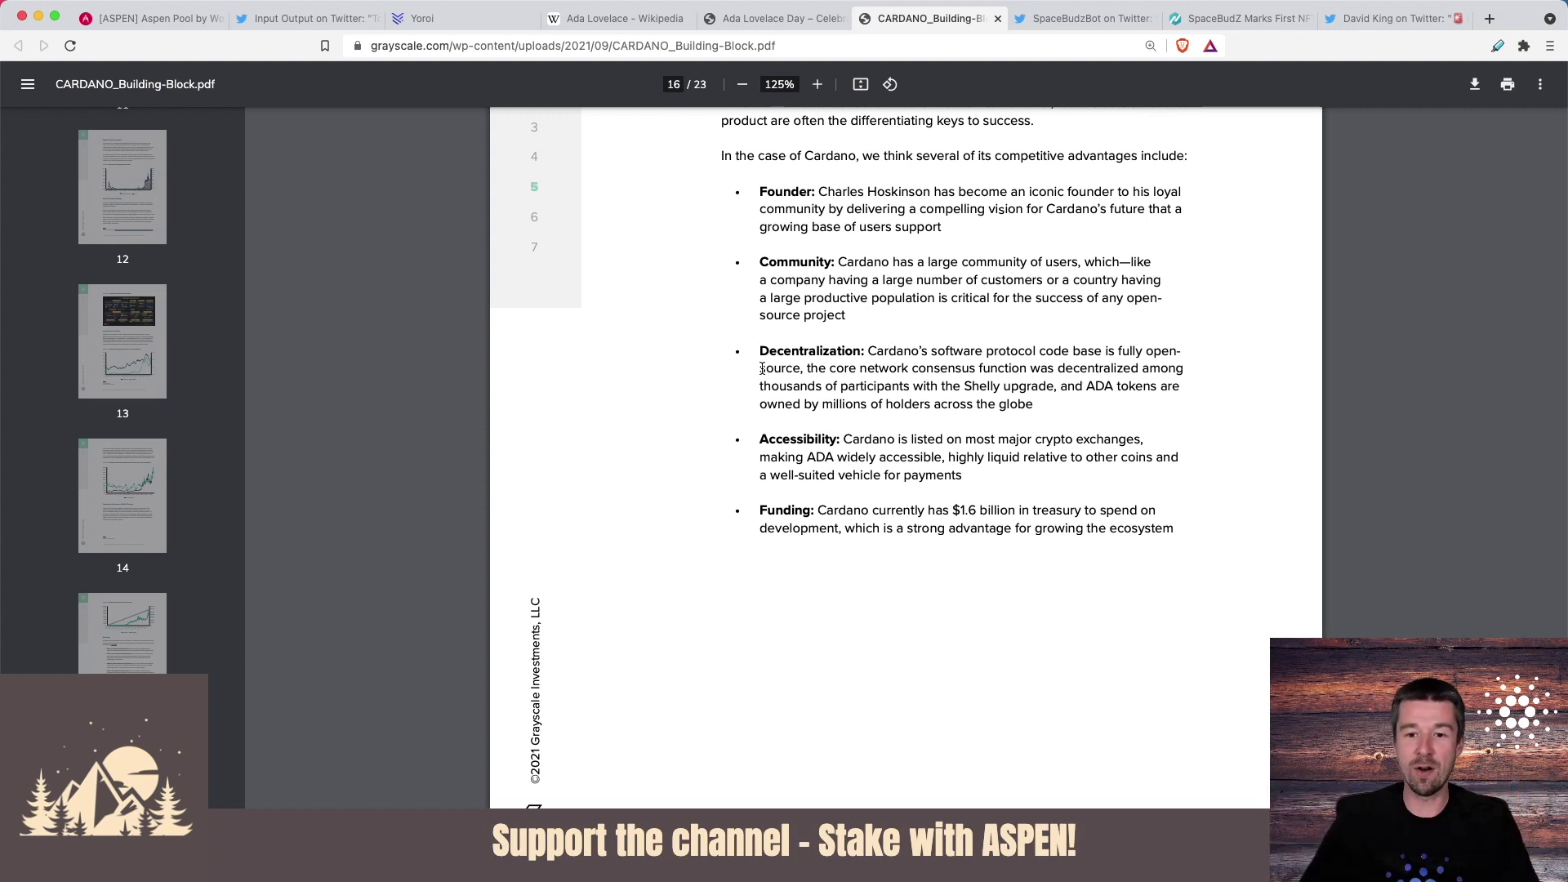
pyautogui.scroll(-3, 635, 388)
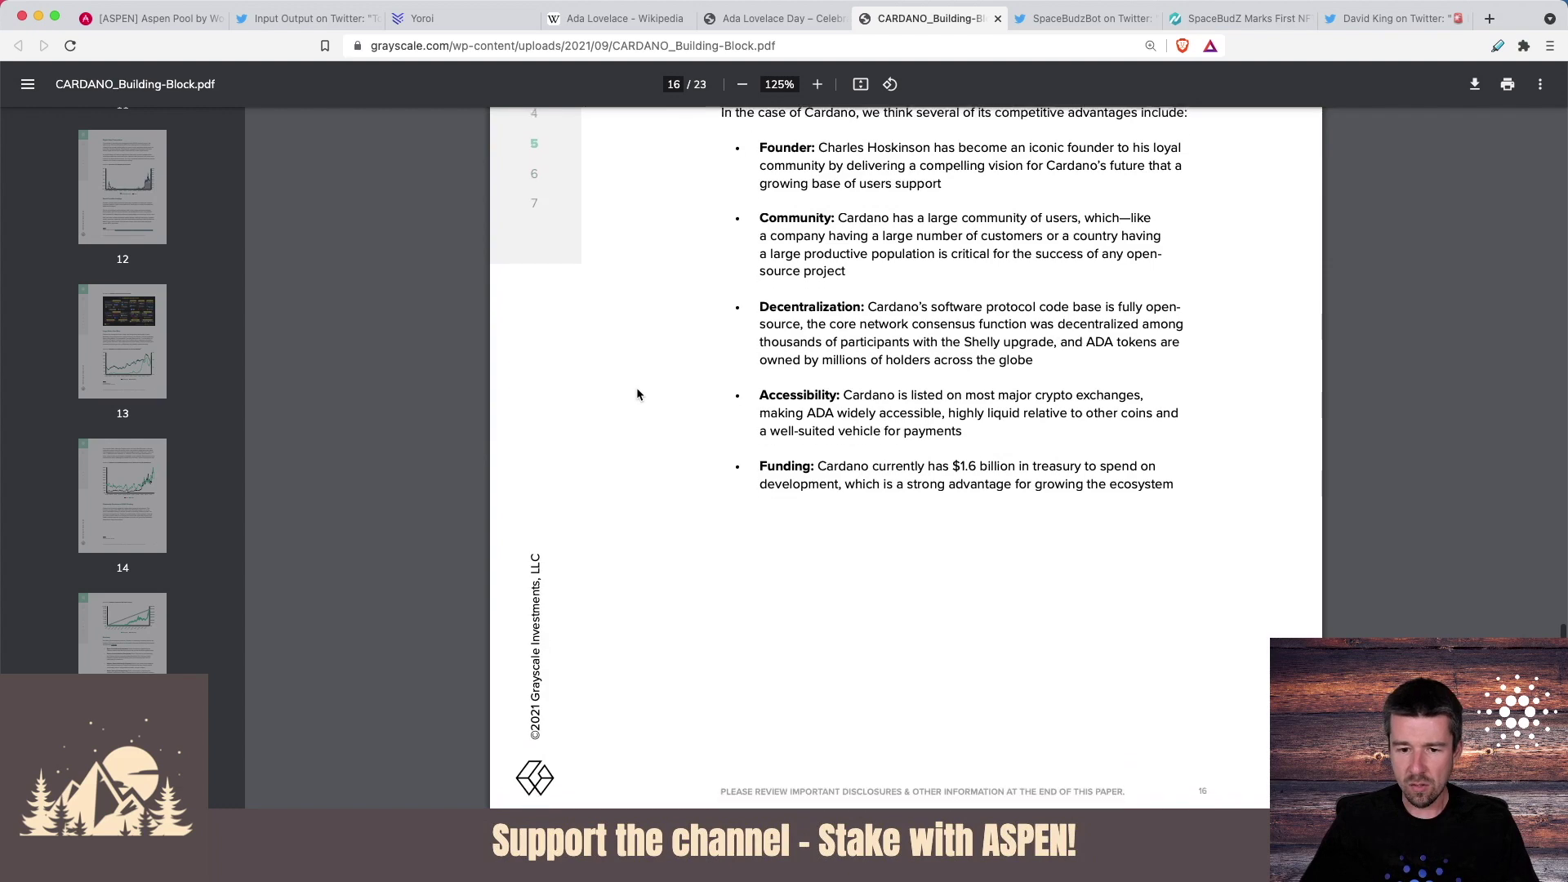
pyautogui.scroll(-5, 636, 387)
pyautogui.scroll(-4, 636, 387)
pyautogui.scroll(-2, 635, 387)
pyautogui.scroll(-3, 635, 387)
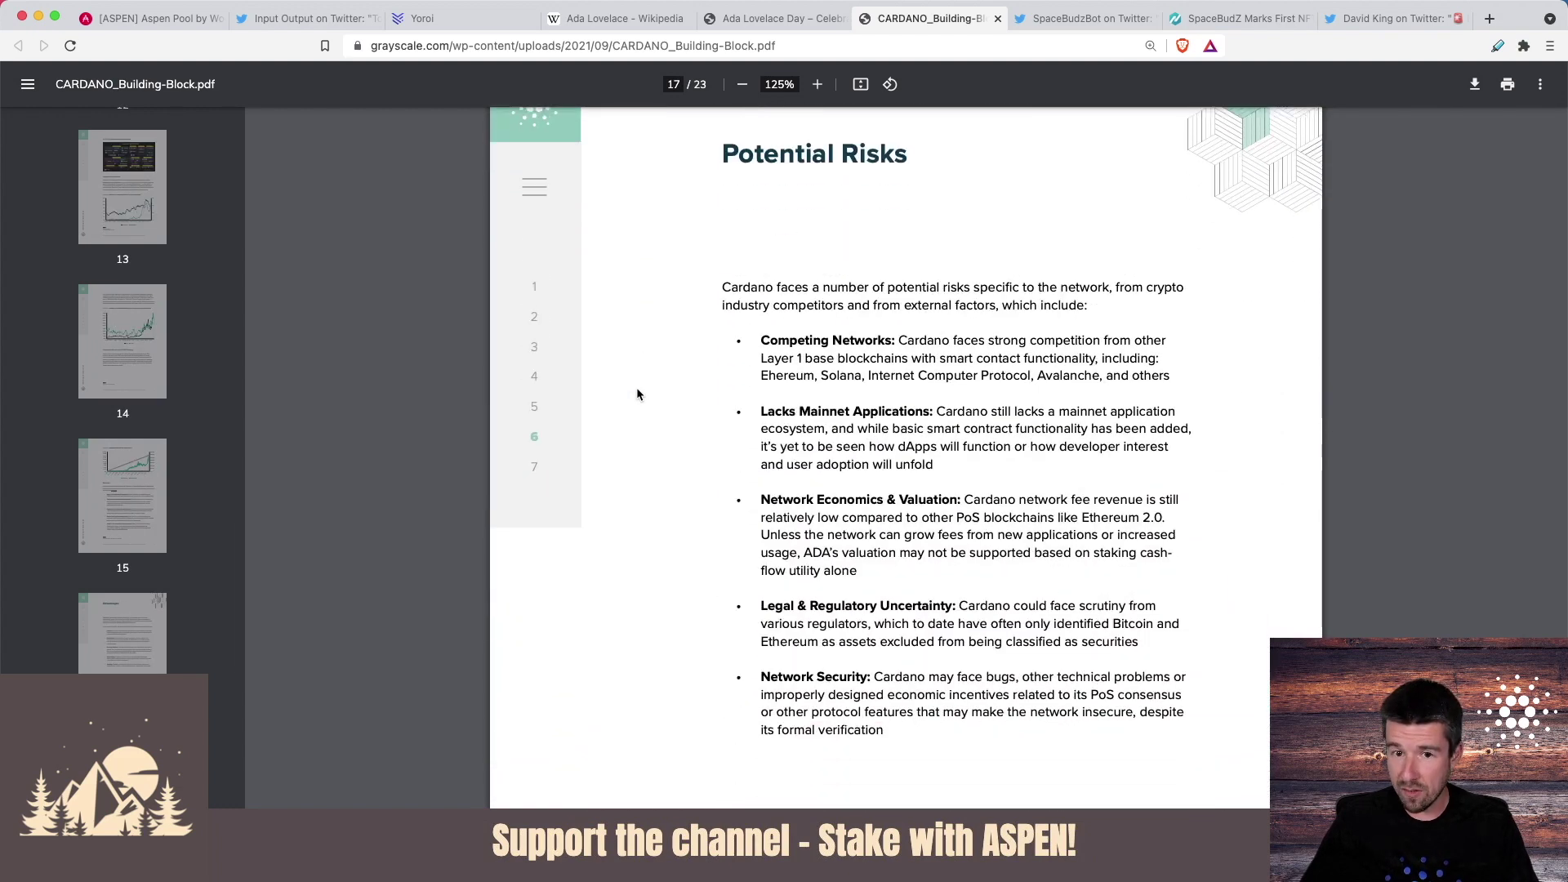
pyautogui.scroll(-2, 636, 387)
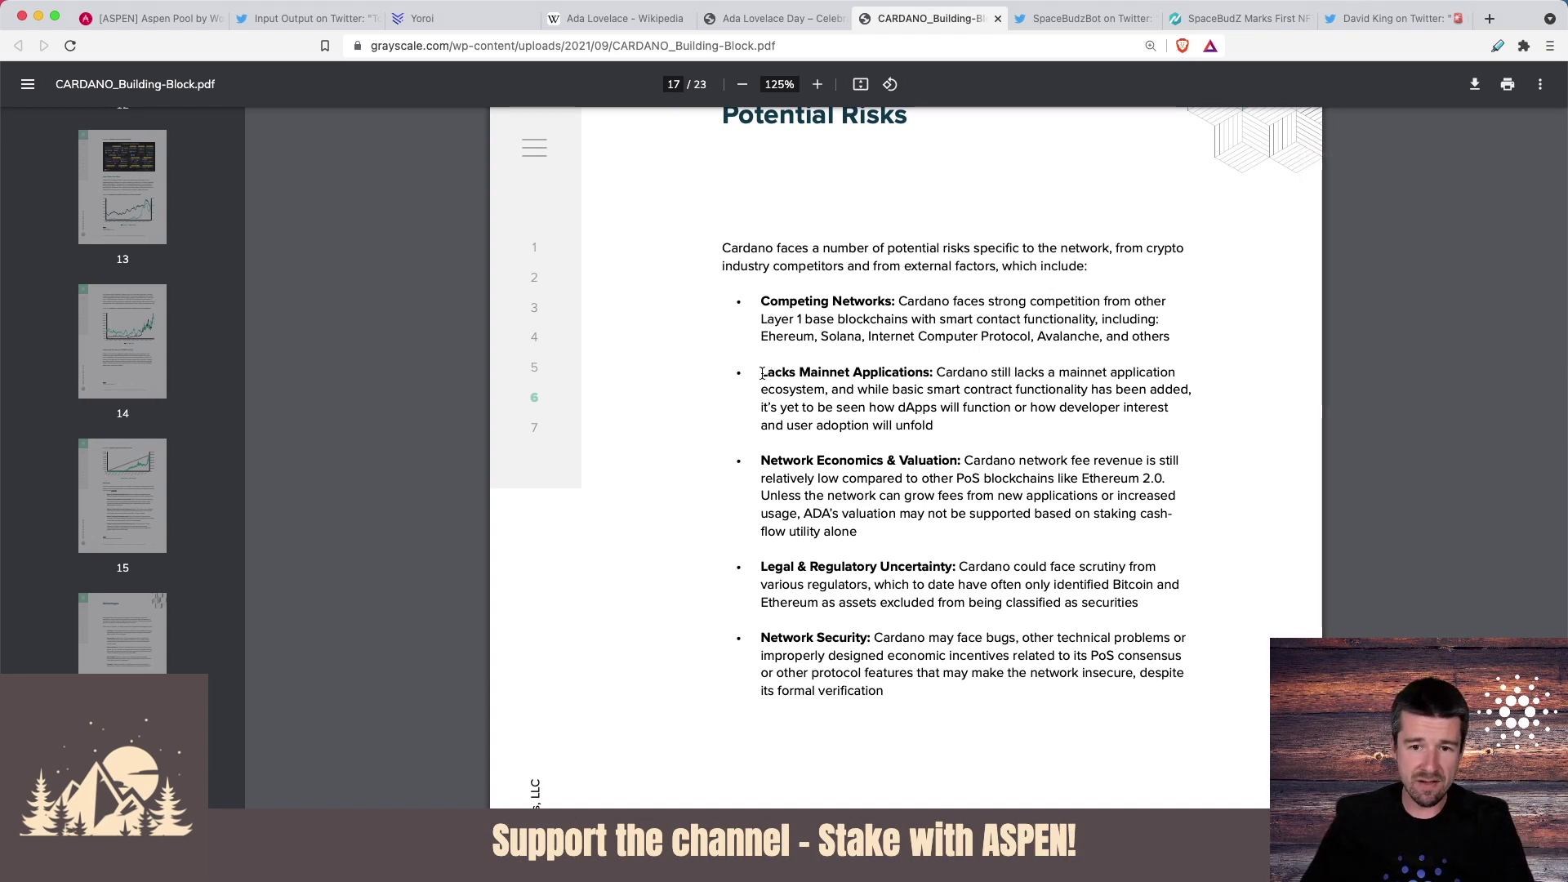
# - Highlight the Lacks Mainnet Applications and Network Economics & Valuation headings while reading the risks
pyautogui.moveTo(759, 372); pyautogui.dragTo(887, 374)
pyautogui.click(882, 353)
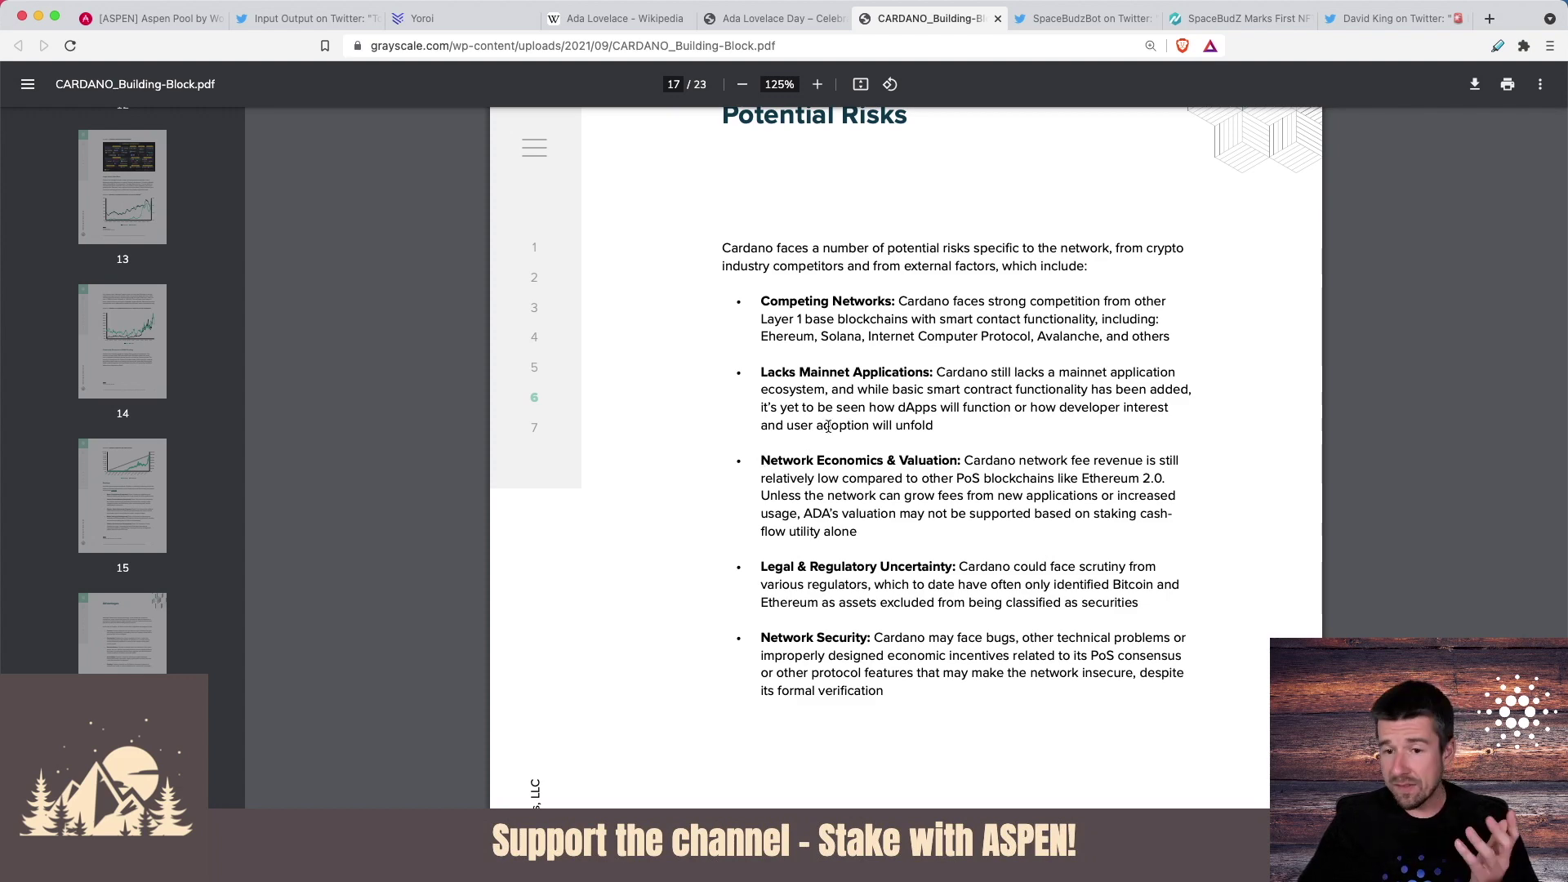
pyautogui.scroll(-2, 823, 440)
pyautogui.moveTo(965, 386); pyautogui.dragTo(1075, 386)
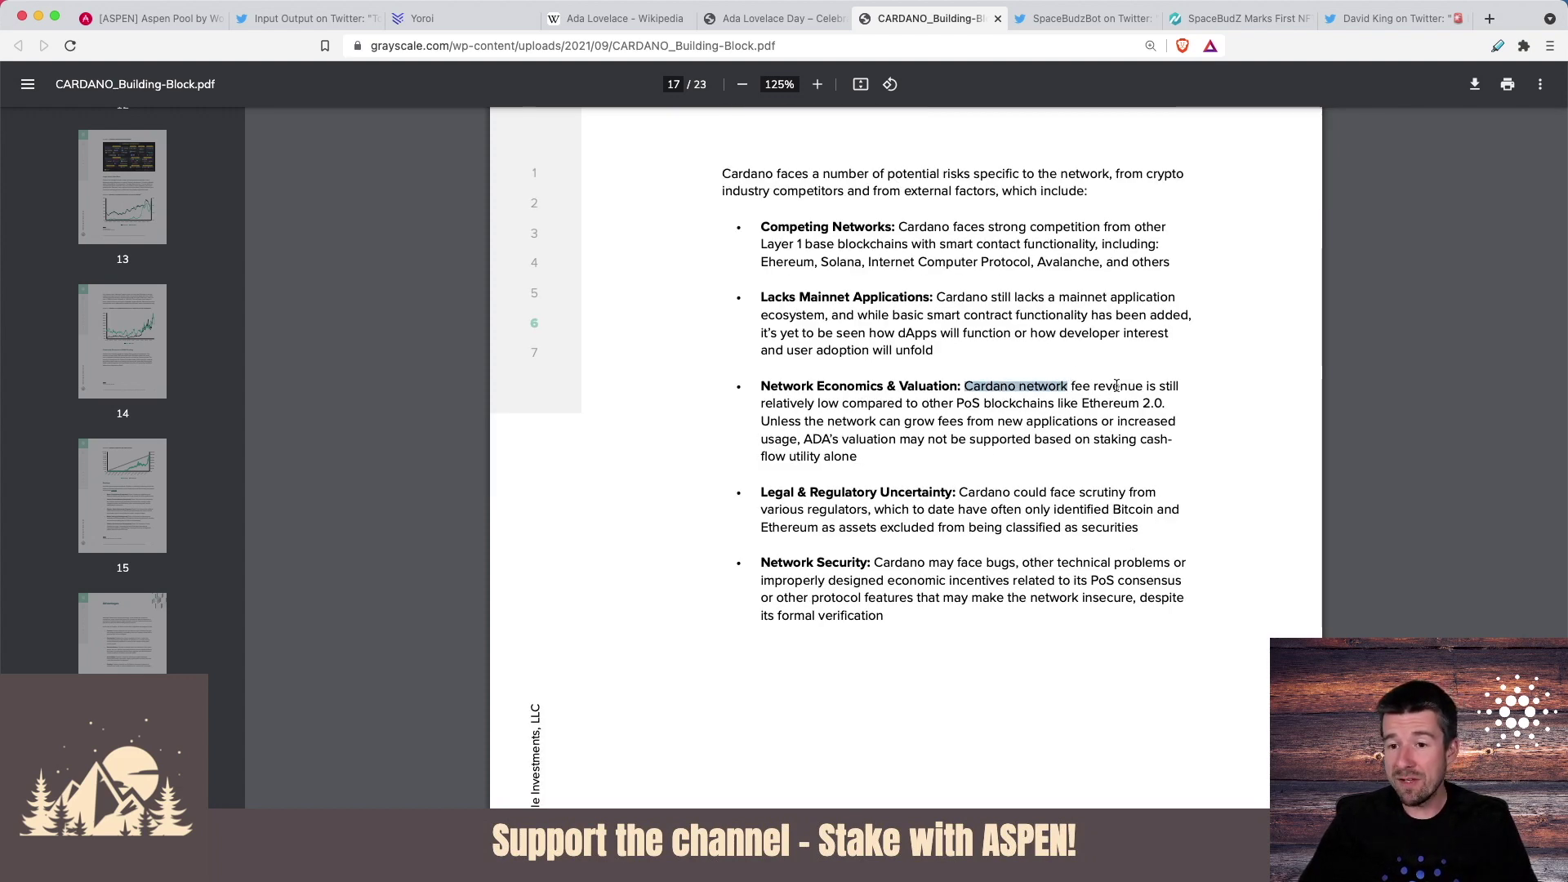
pyautogui.click(833, 409)
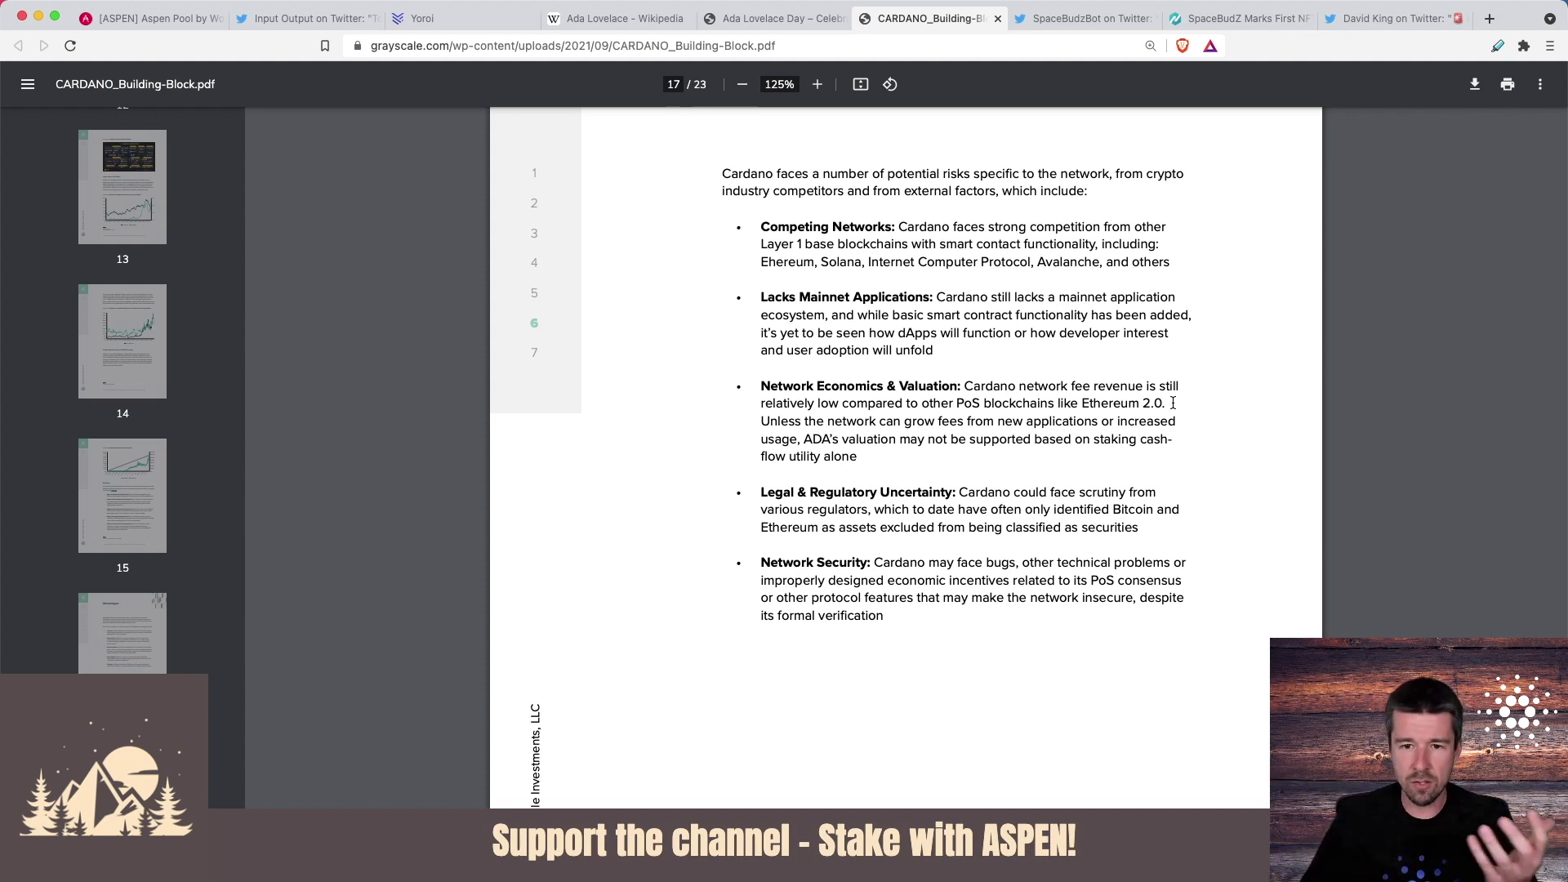
pyautogui.moveTo(818, 387); pyautogui.dragTo(923, 386)
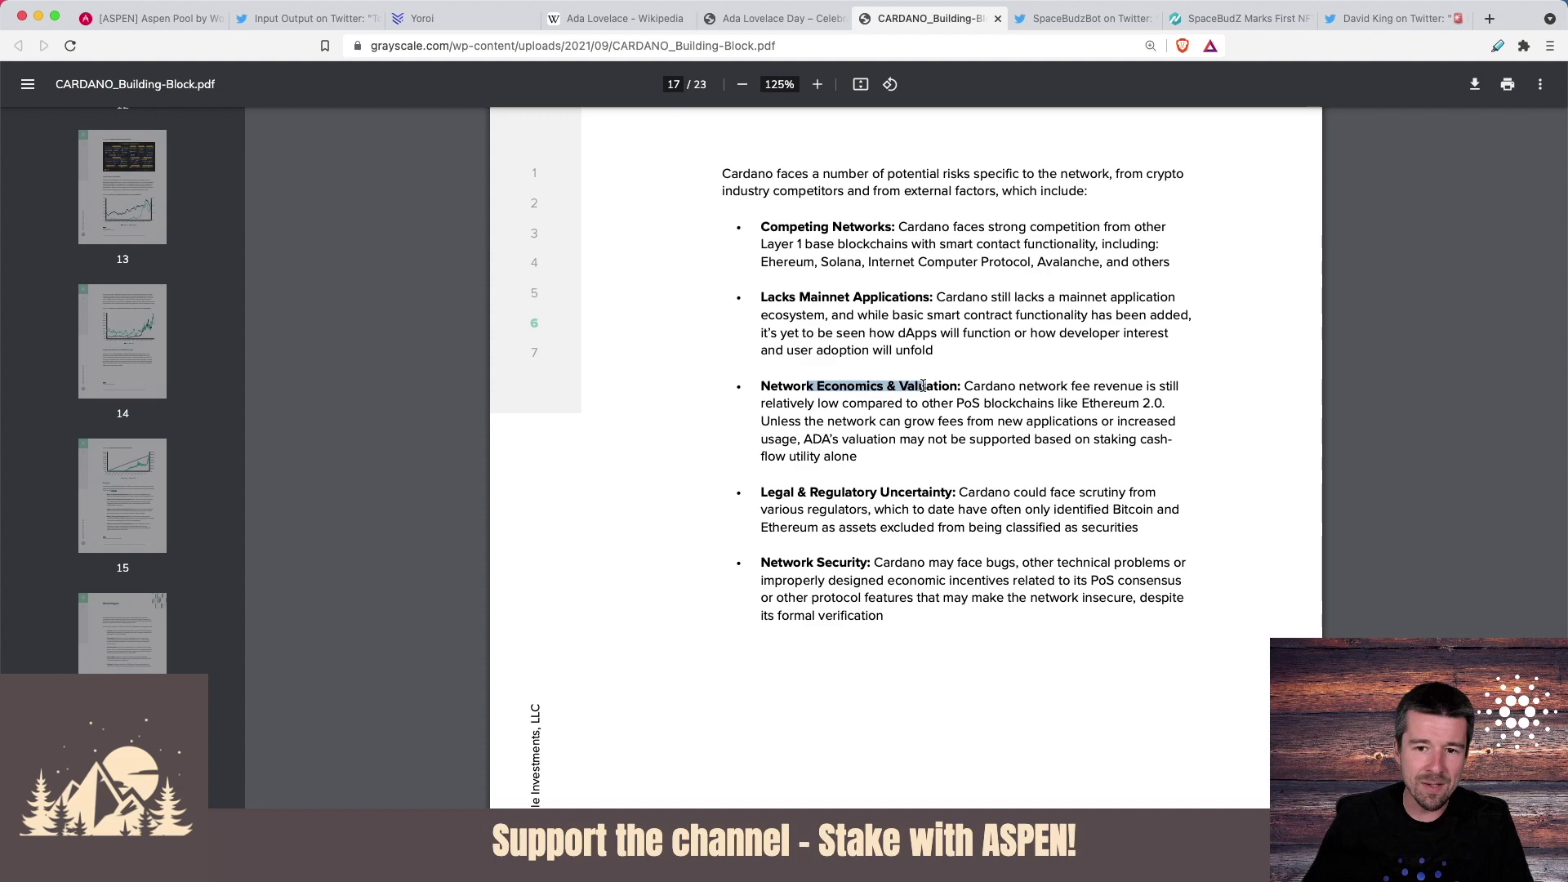
pyautogui.click(931, 382)
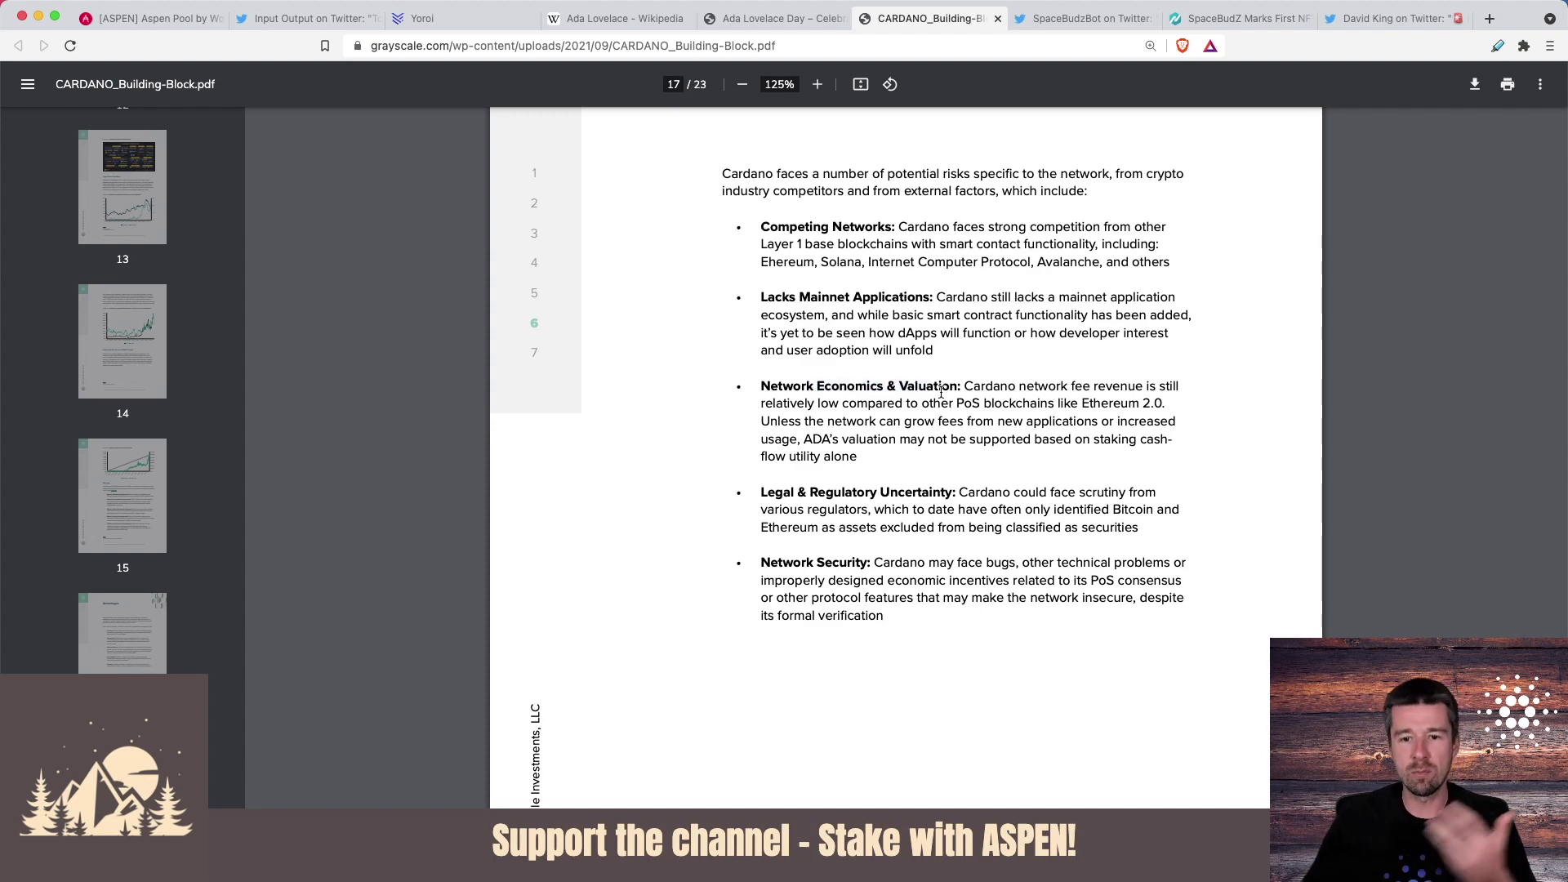
pyautogui.scroll(-3, 941, 393)
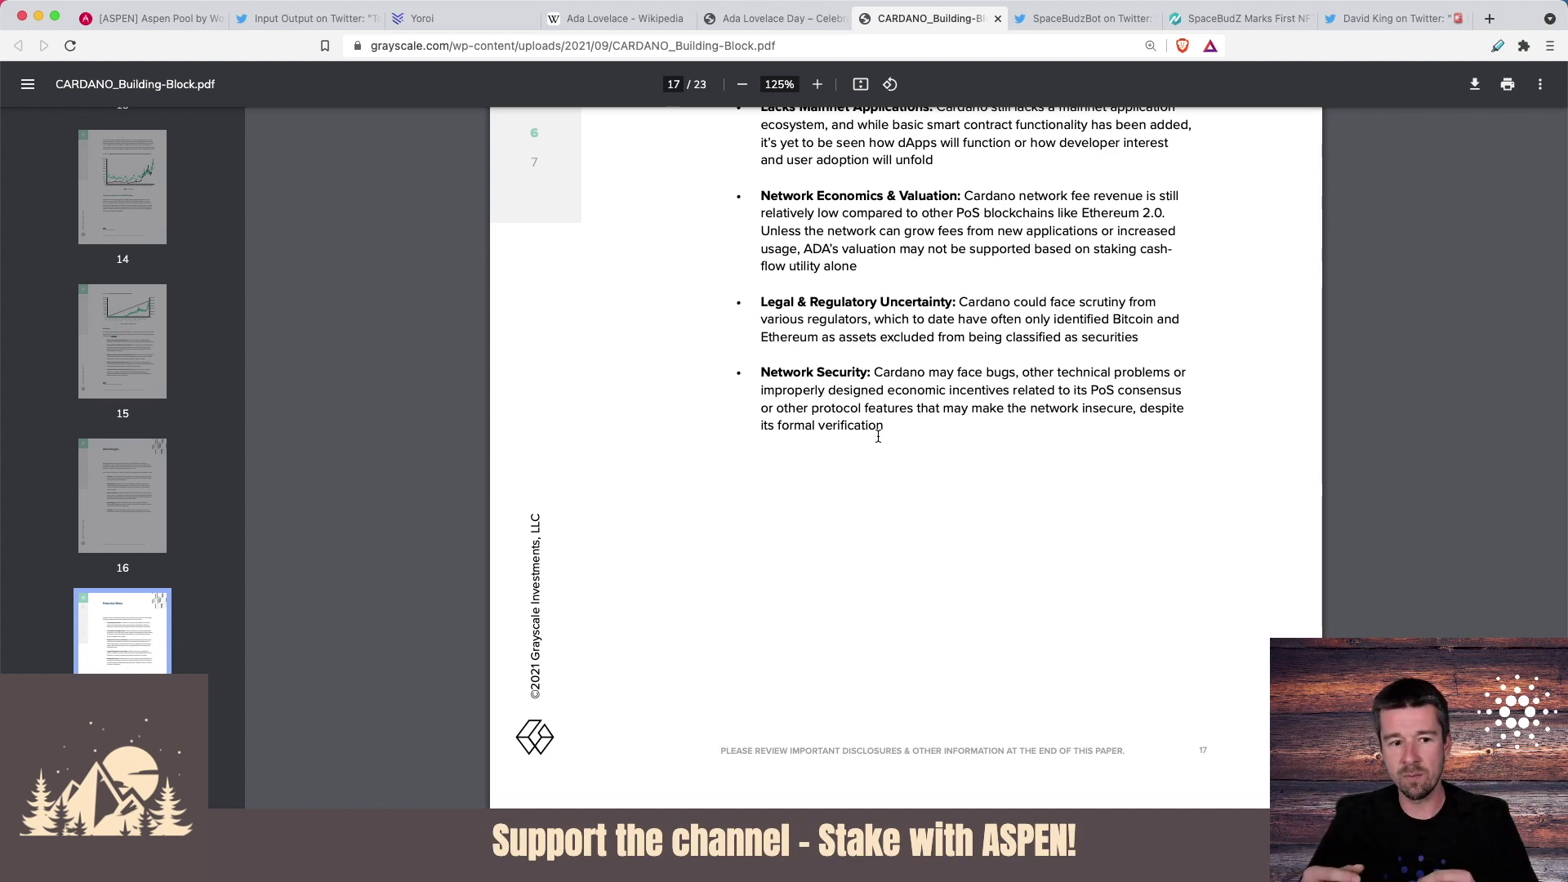
pyautogui.scroll(1, 879, 437)
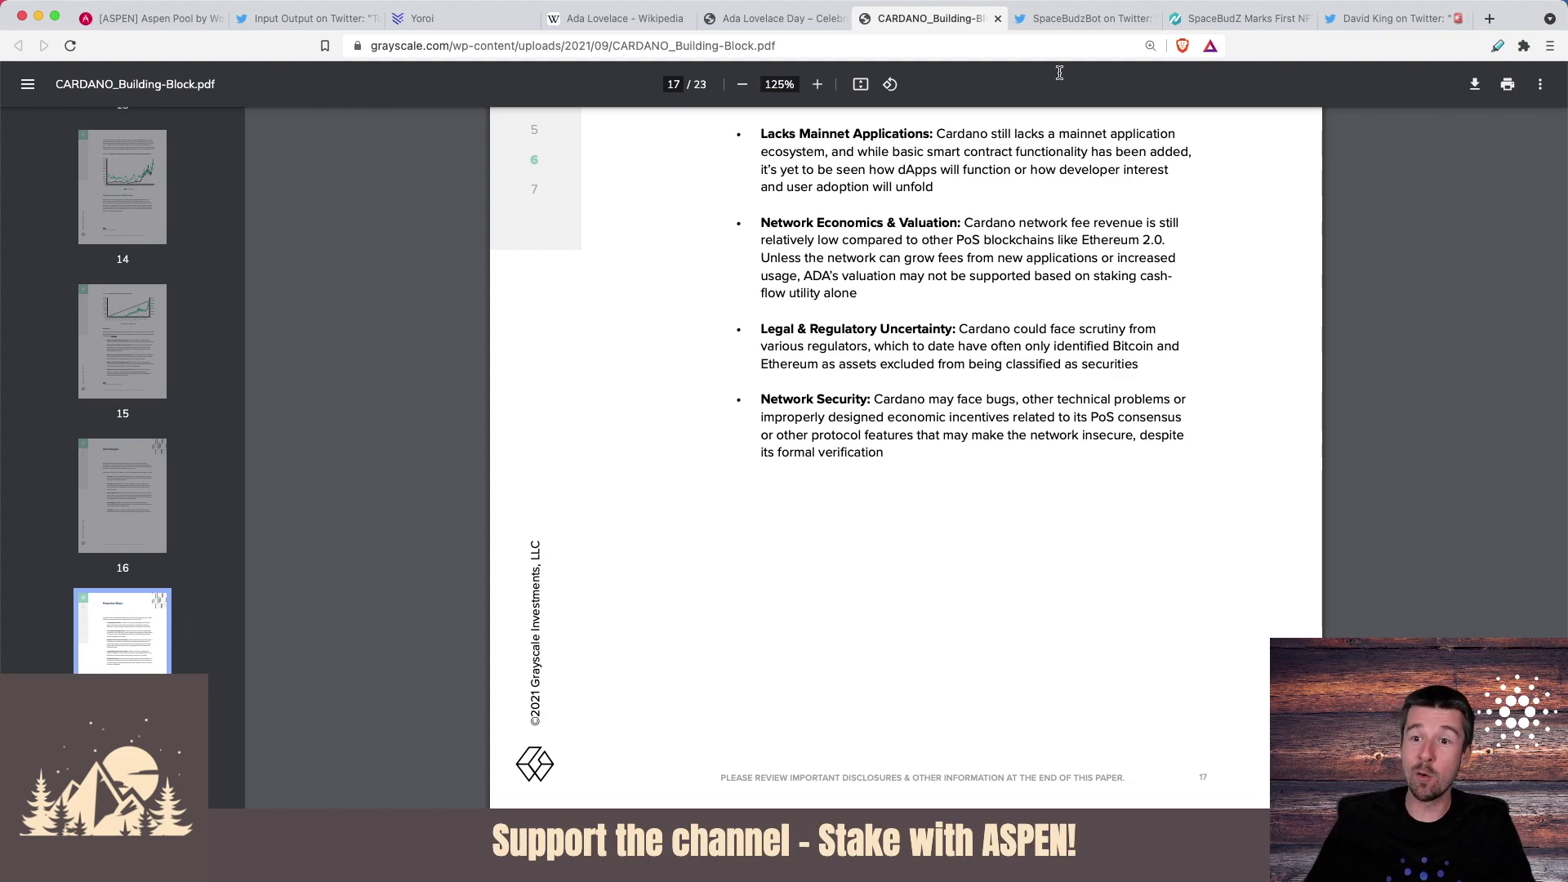
# - Switch to the SpaceBudzBot tweet about SpaceBud #9936 selling for 510000 ADA
pyautogui.click(1083, 19)
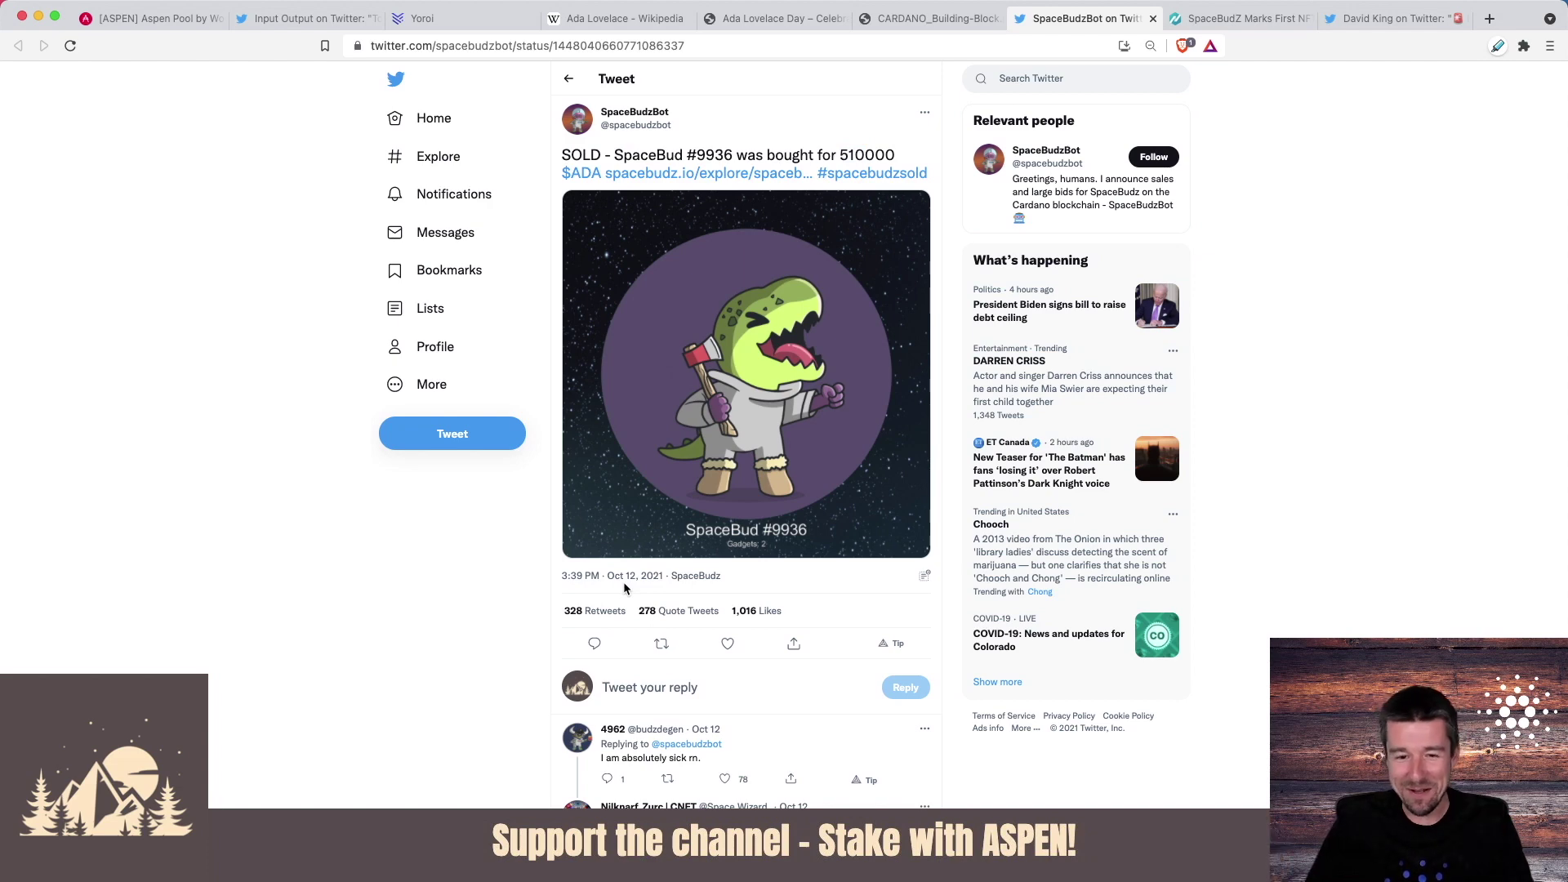
pyautogui.click(1255, 22)
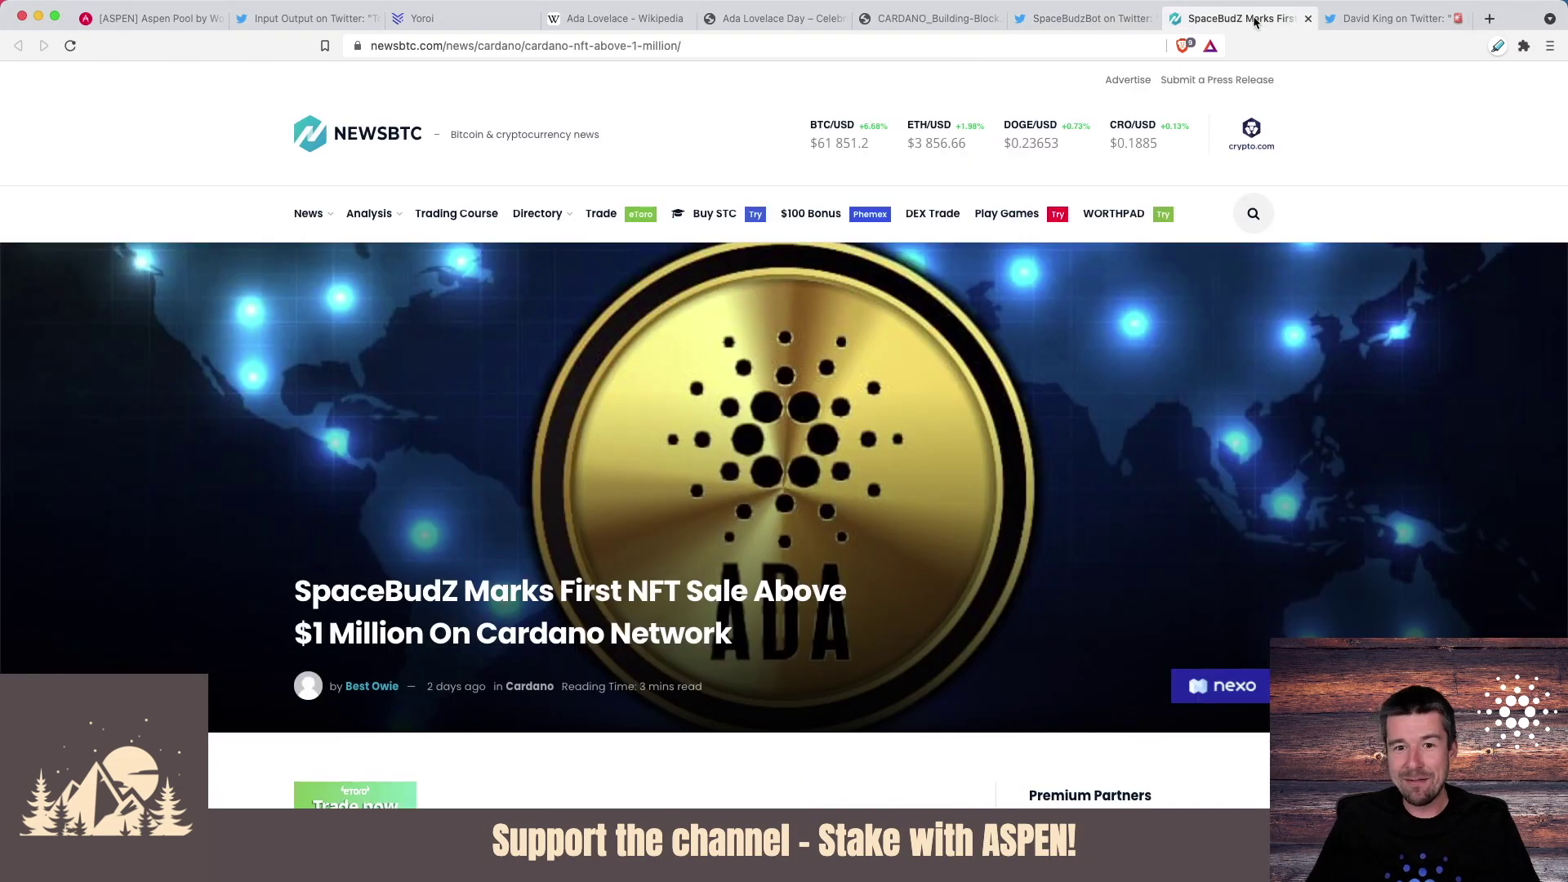
pyautogui.scroll(-2, 784, 489)
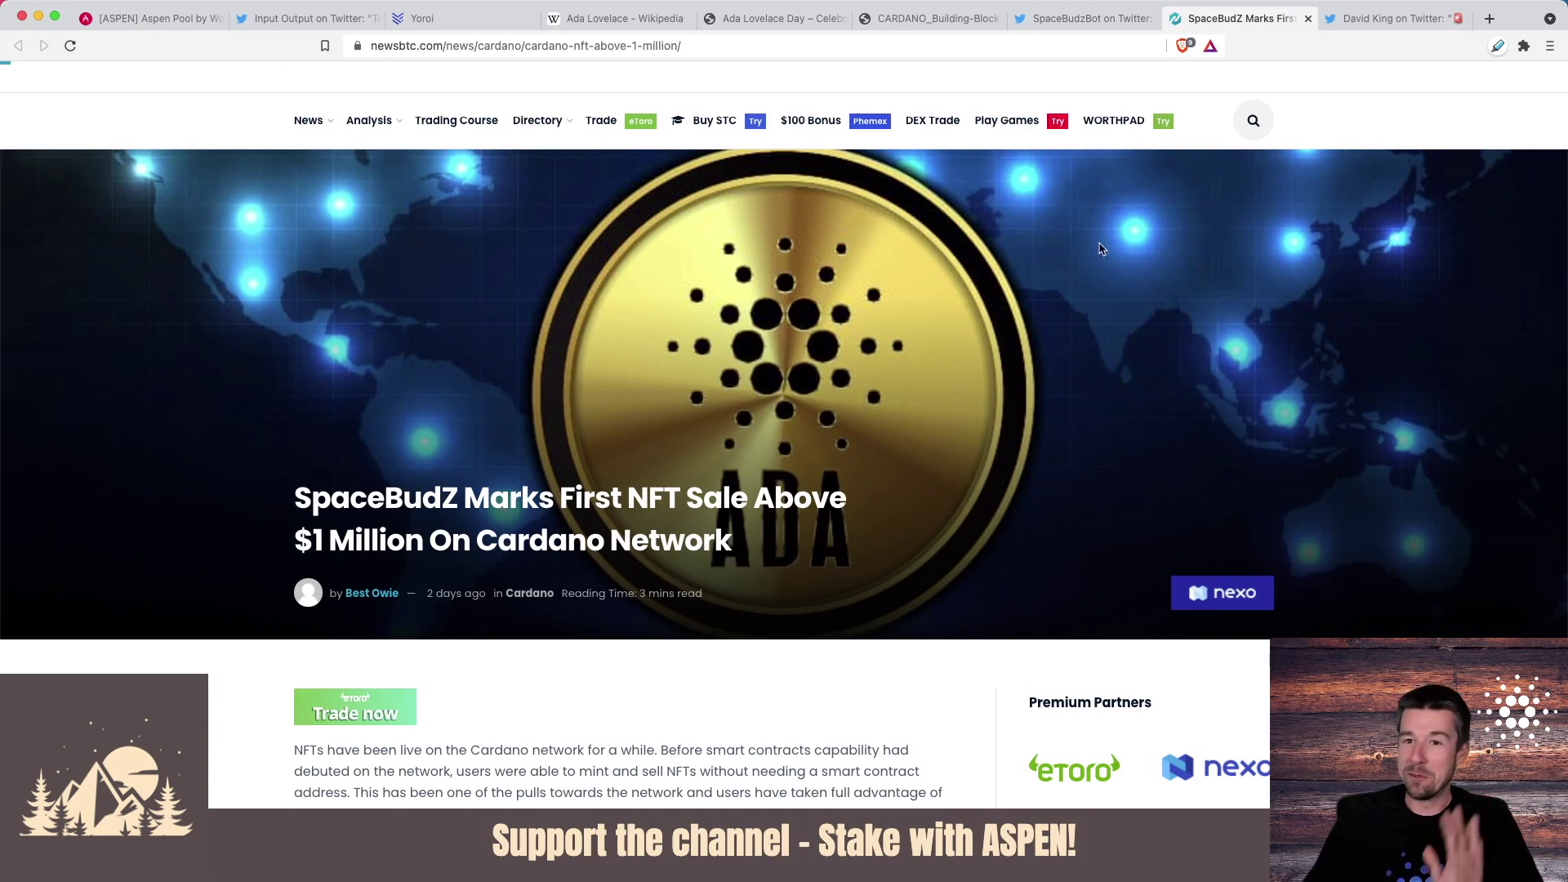
pyautogui.click(1089, 18)
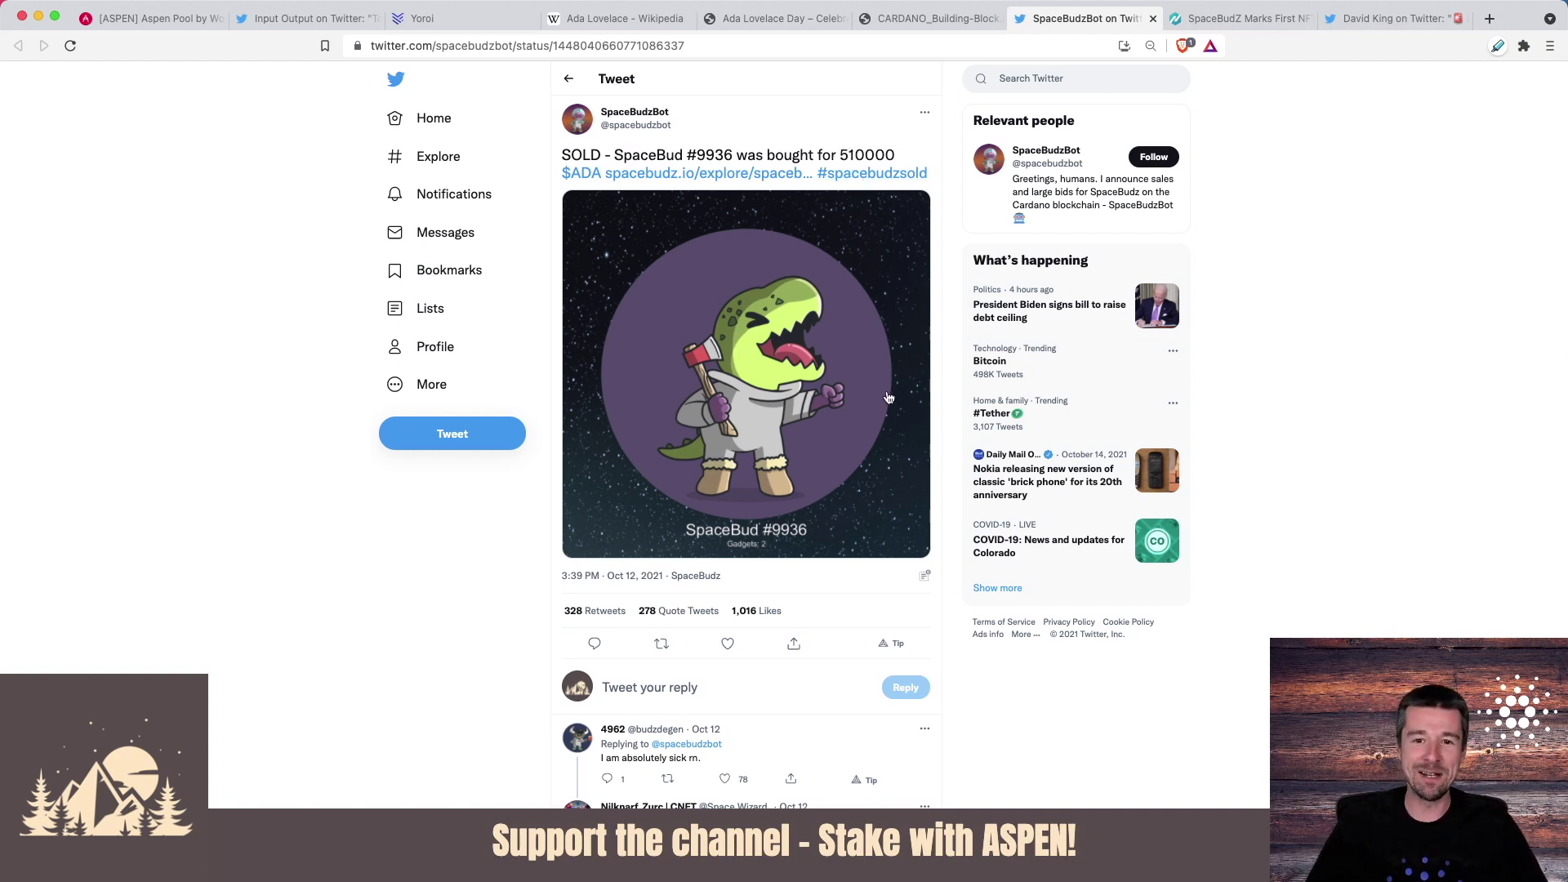
pyautogui.click(1385, 19)
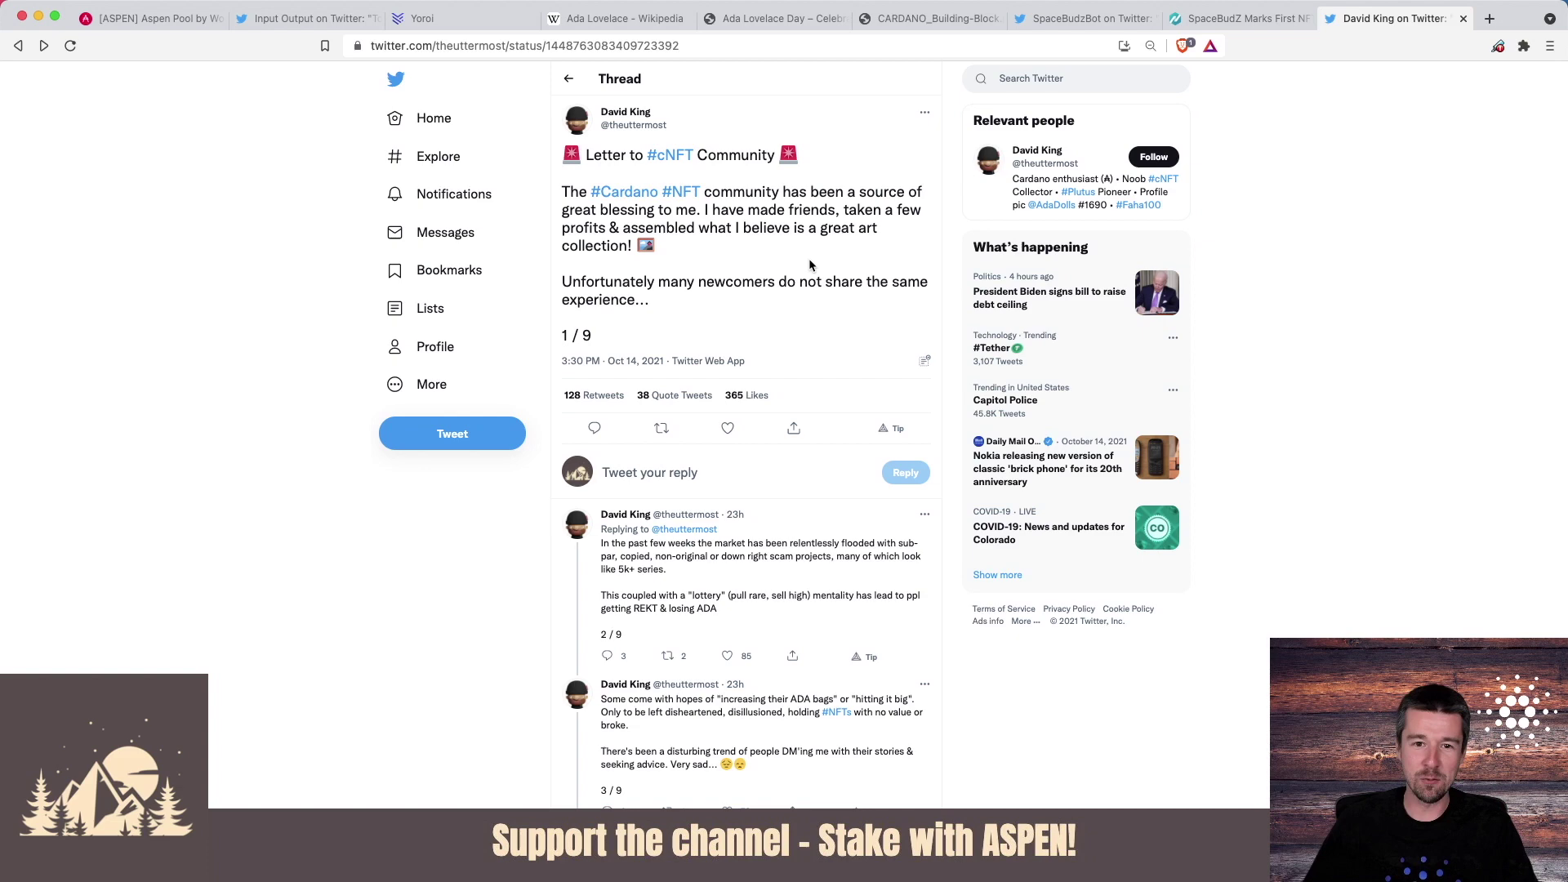
pyautogui.scroll(-3, 808, 259)
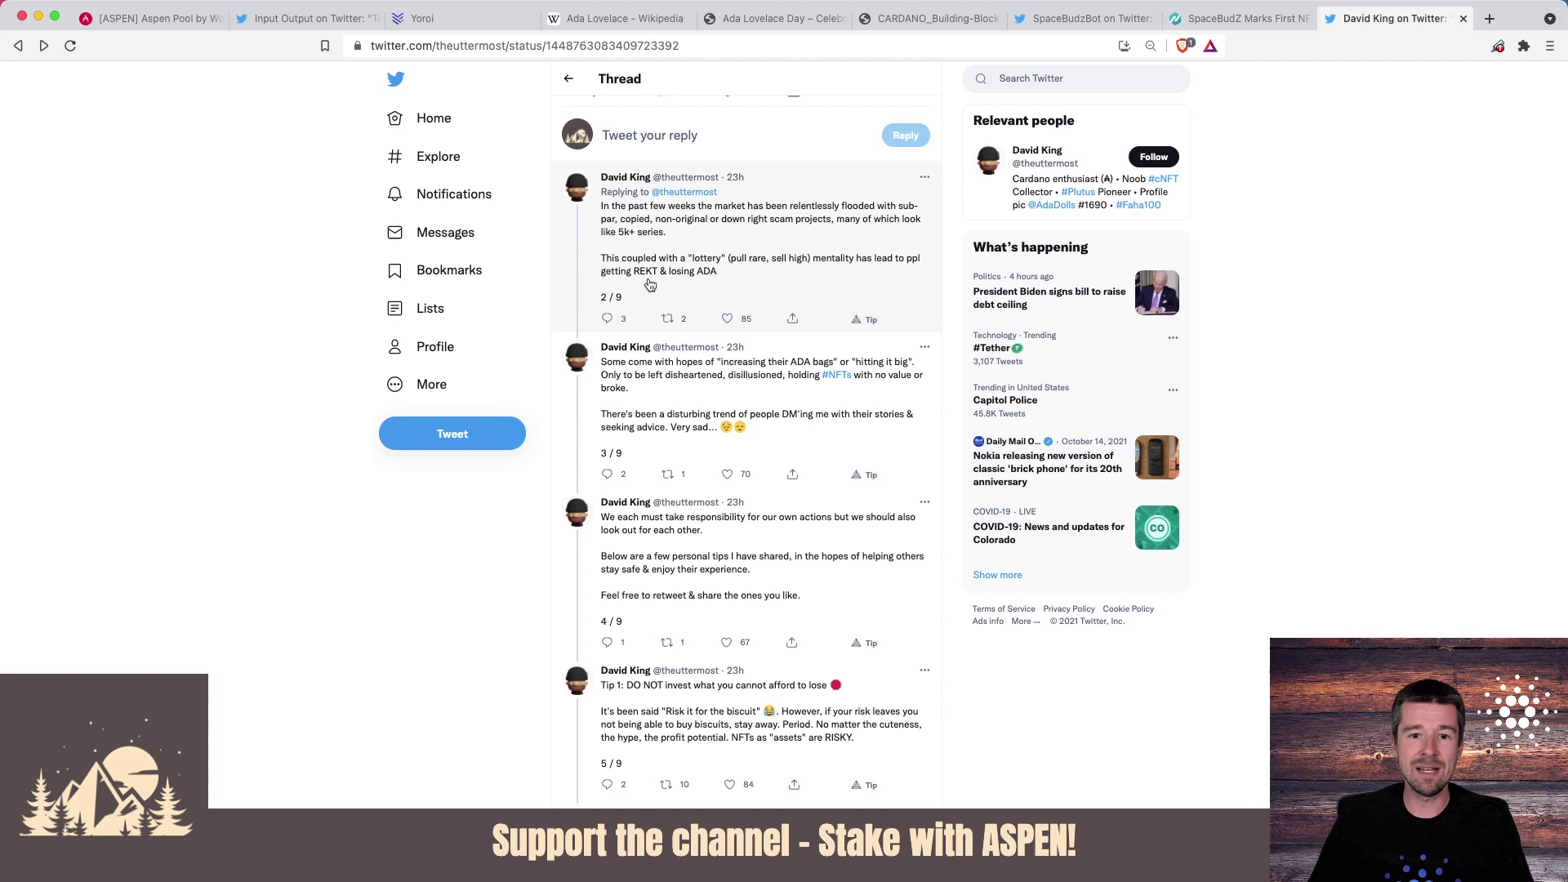
pyautogui.scroll(-3, 681, 285)
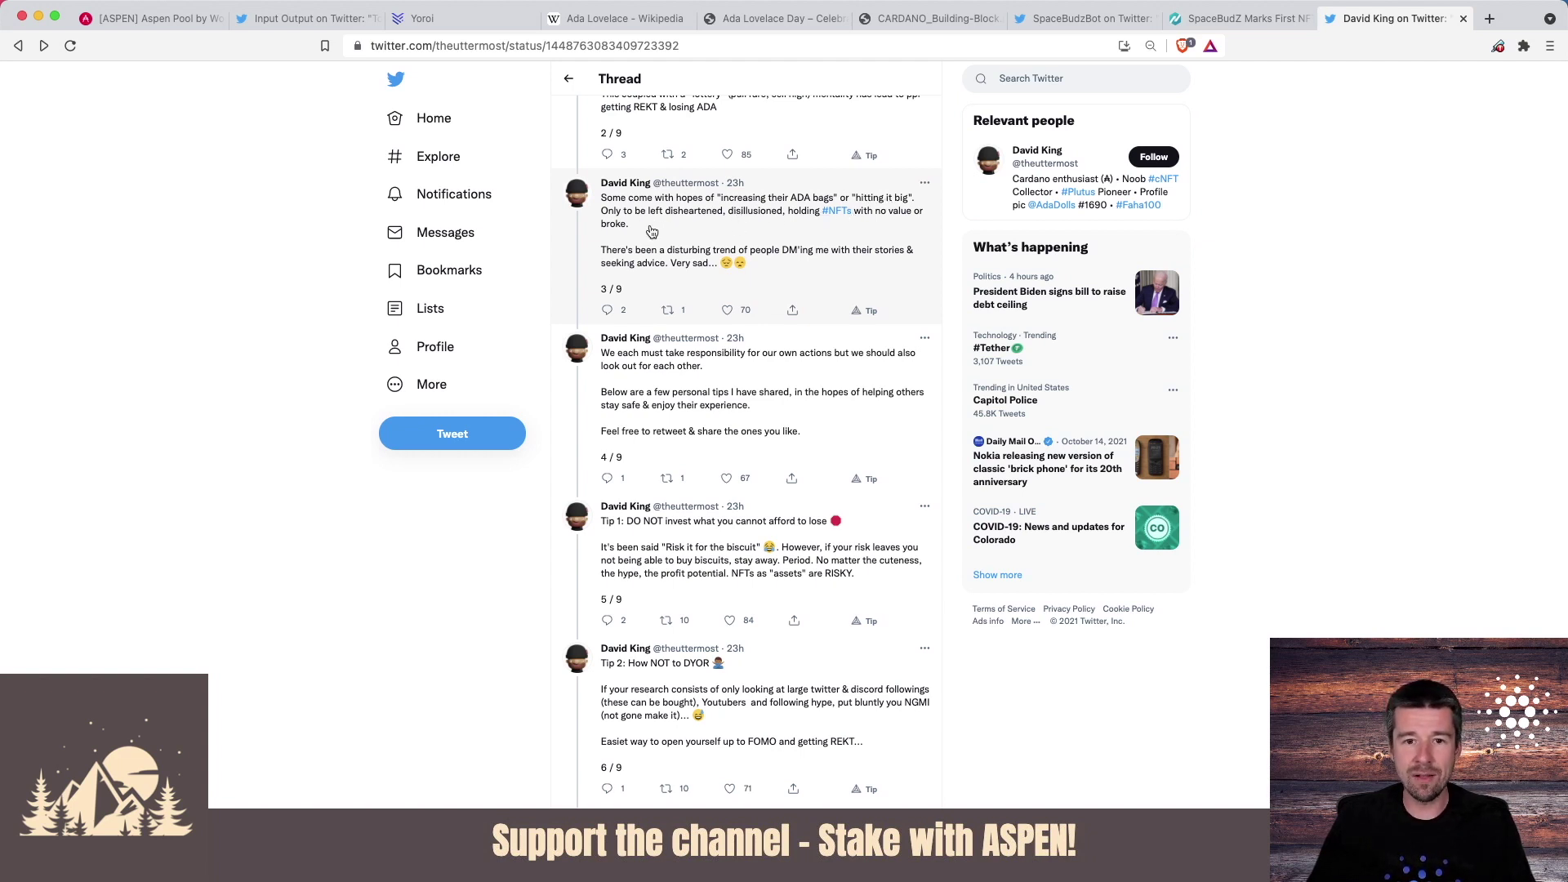
pyautogui.scroll(-1, 651, 231)
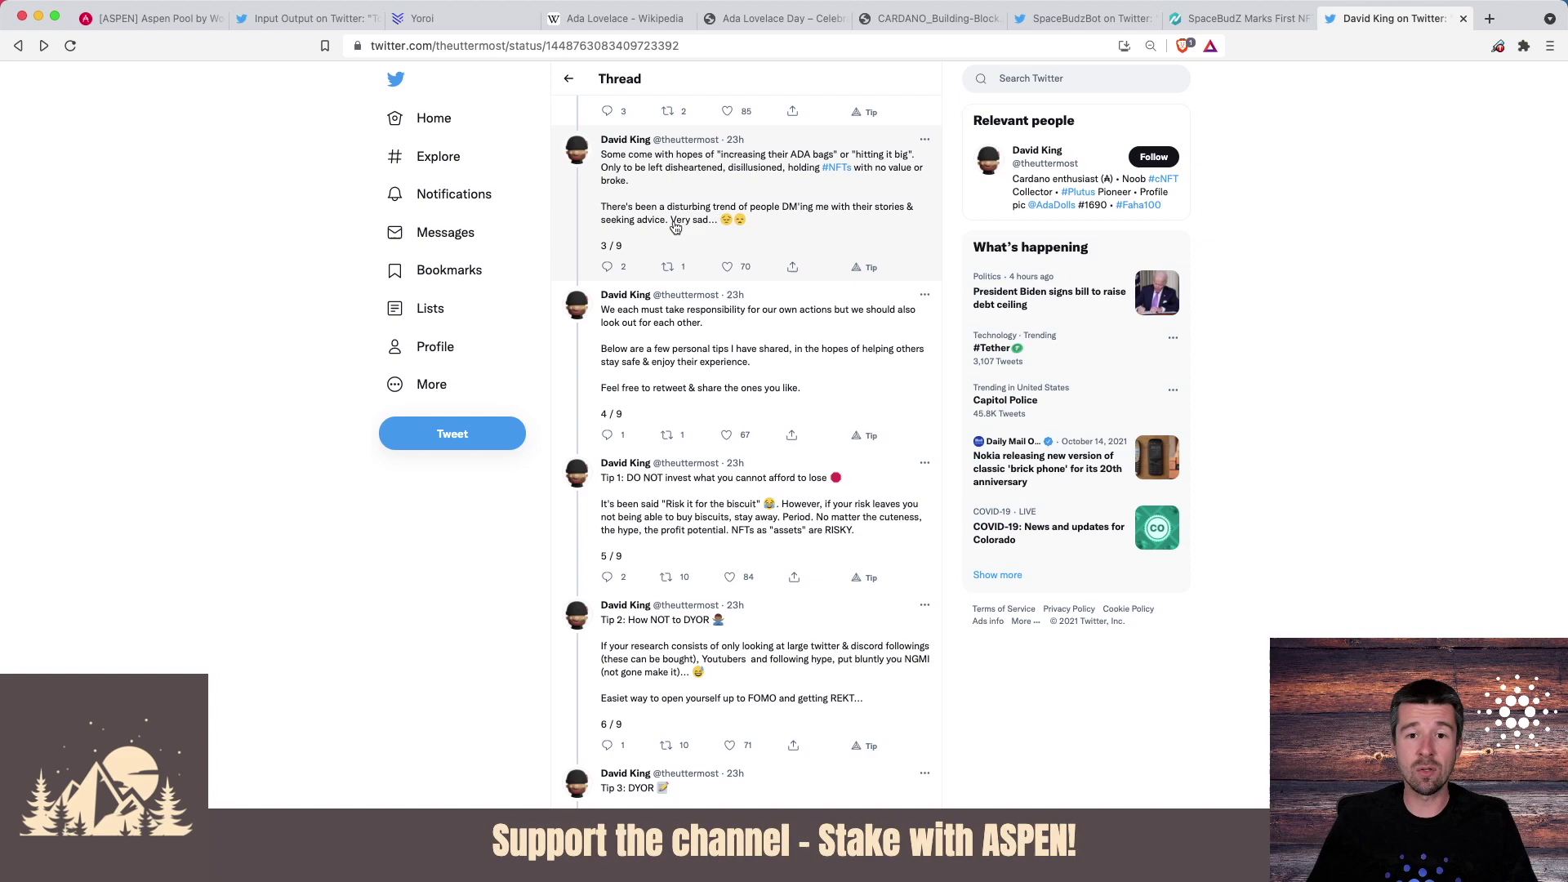
pyautogui.scroll(-2, 730, 272)
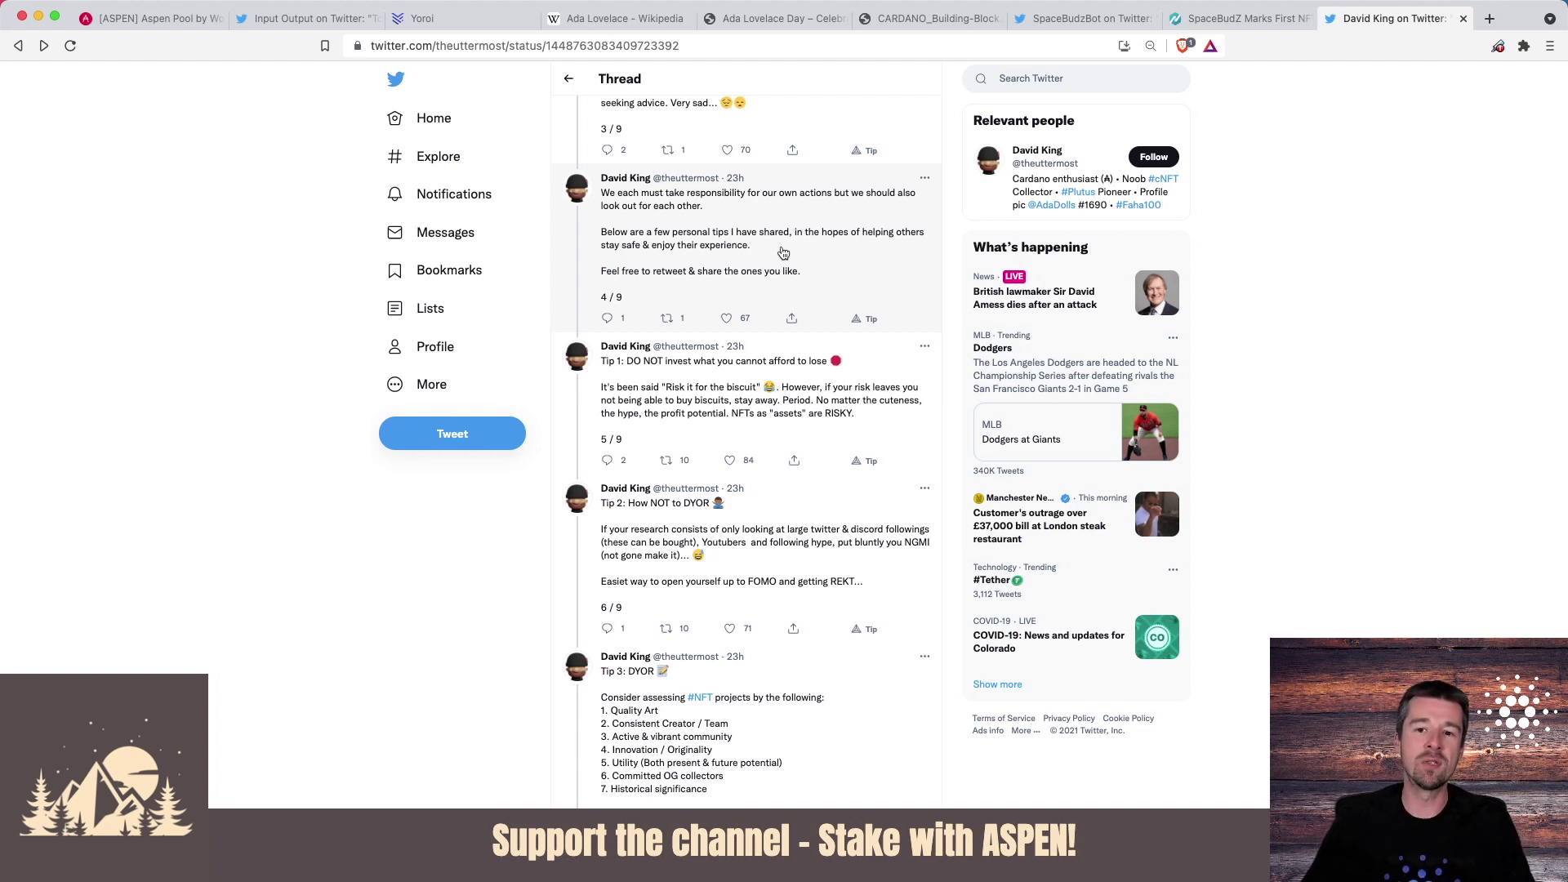
pyautogui.scroll(-1, 785, 246)
pyautogui.scroll(-1, 747, 232)
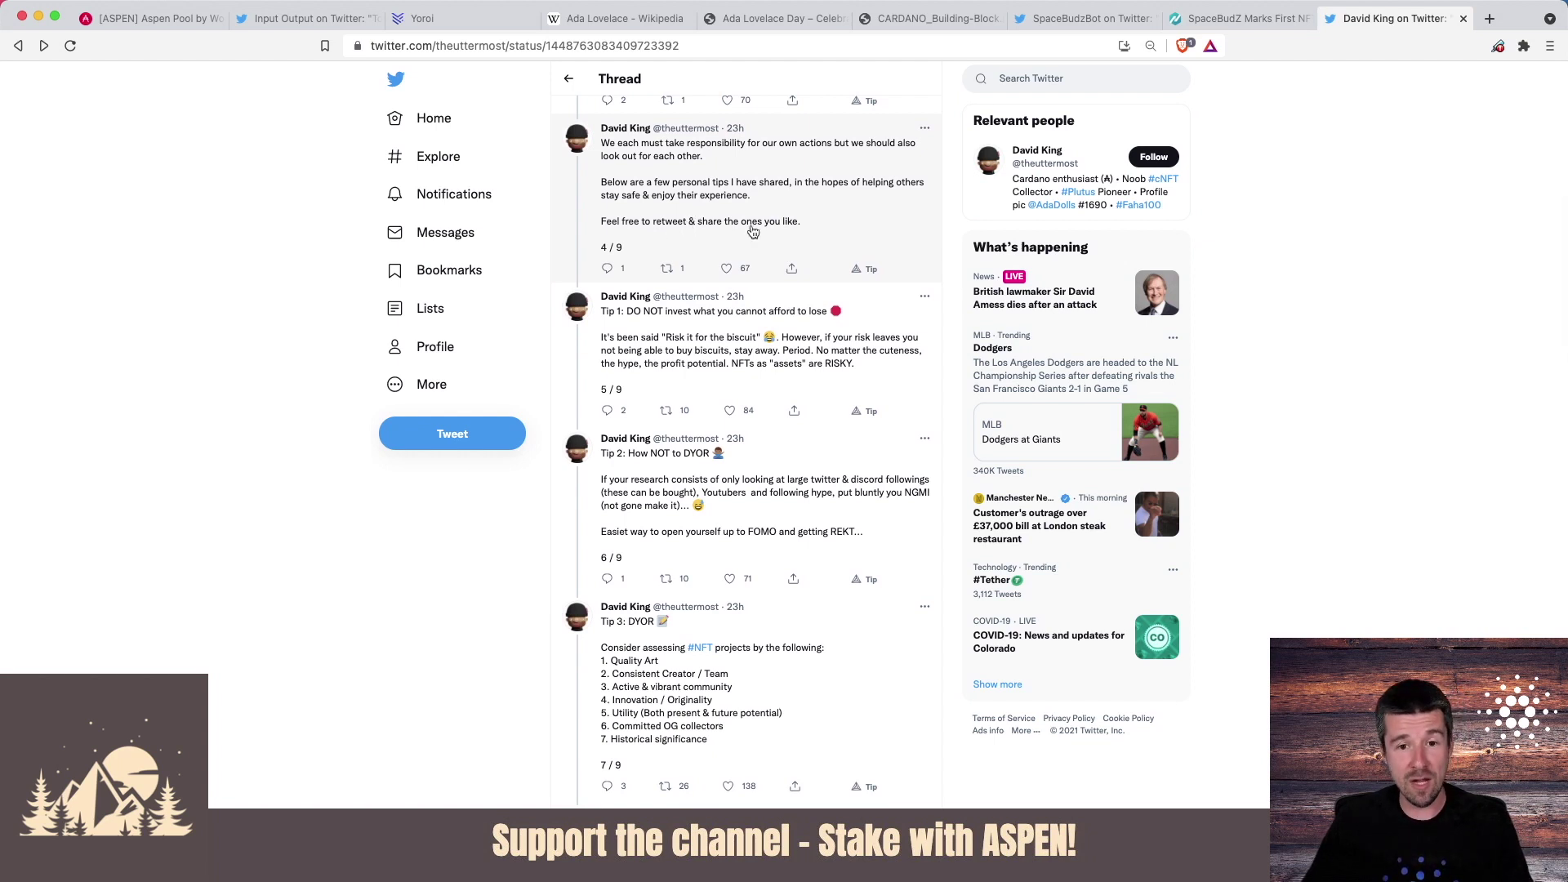
pyautogui.scroll(-2, 752, 230)
pyautogui.scroll(-1, 752, 231)
pyautogui.scroll(-1, 752, 232)
pyautogui.scroll(-1, 752, 230)
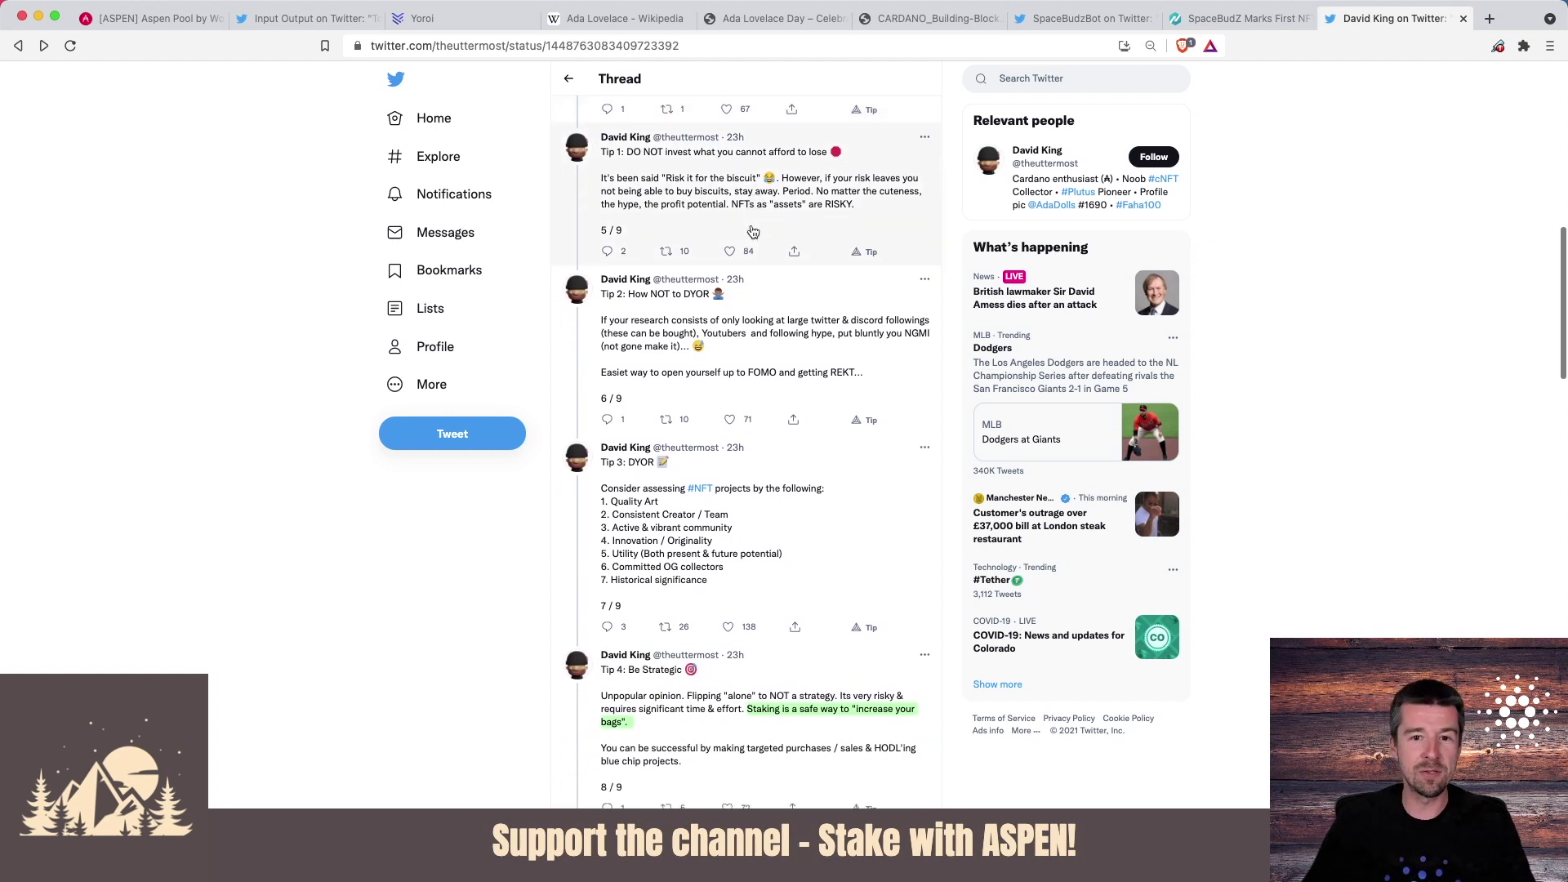
pyautogui.scroll(-1, 752, 231)
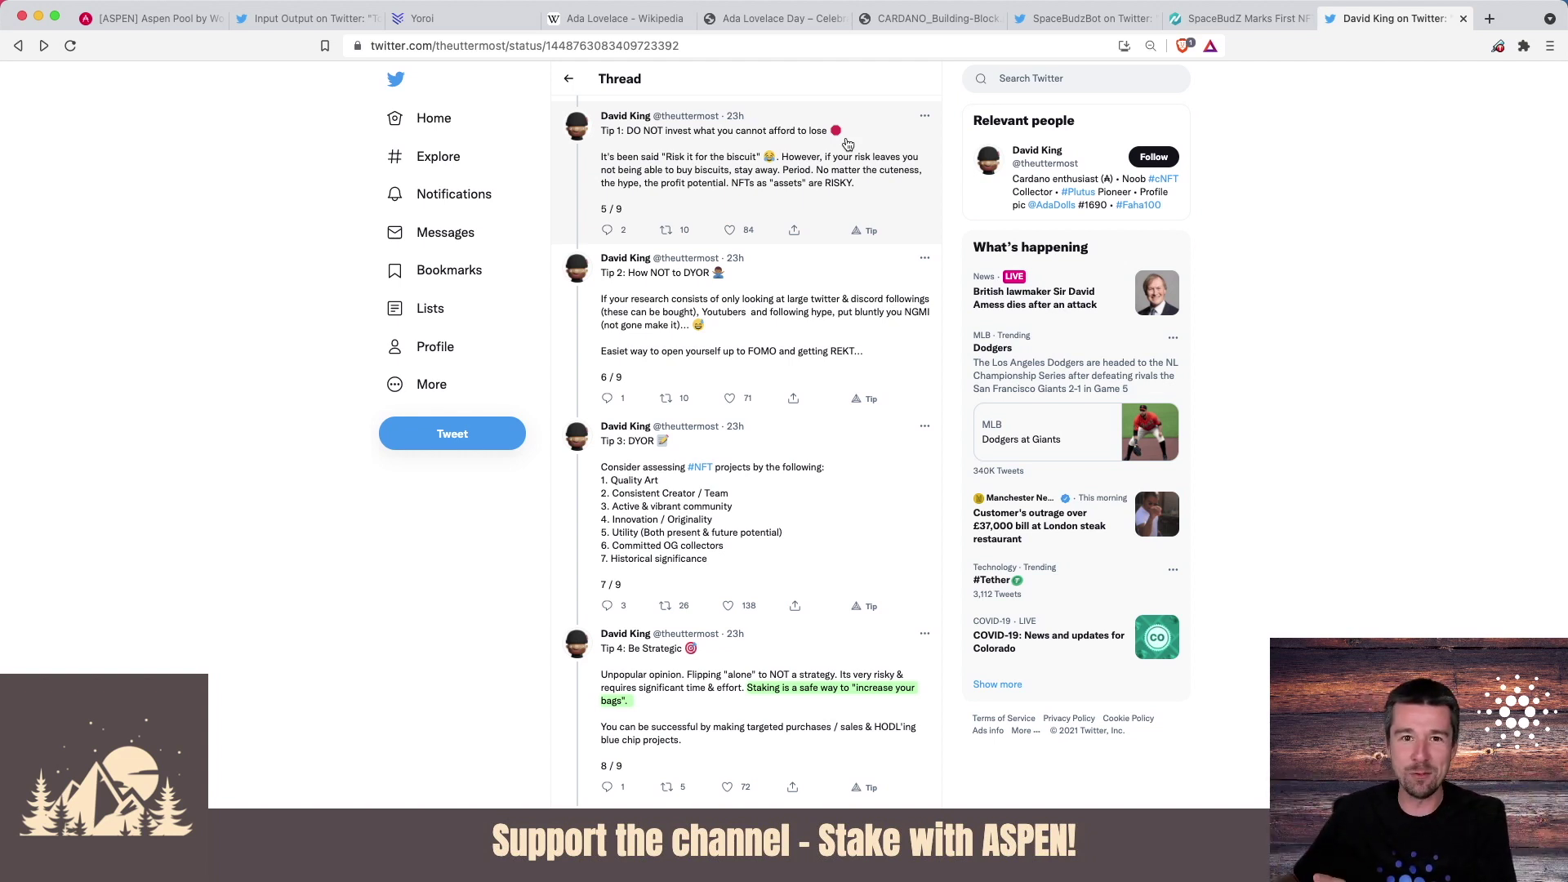
pyautogui.scroll(-1, 846, 144)
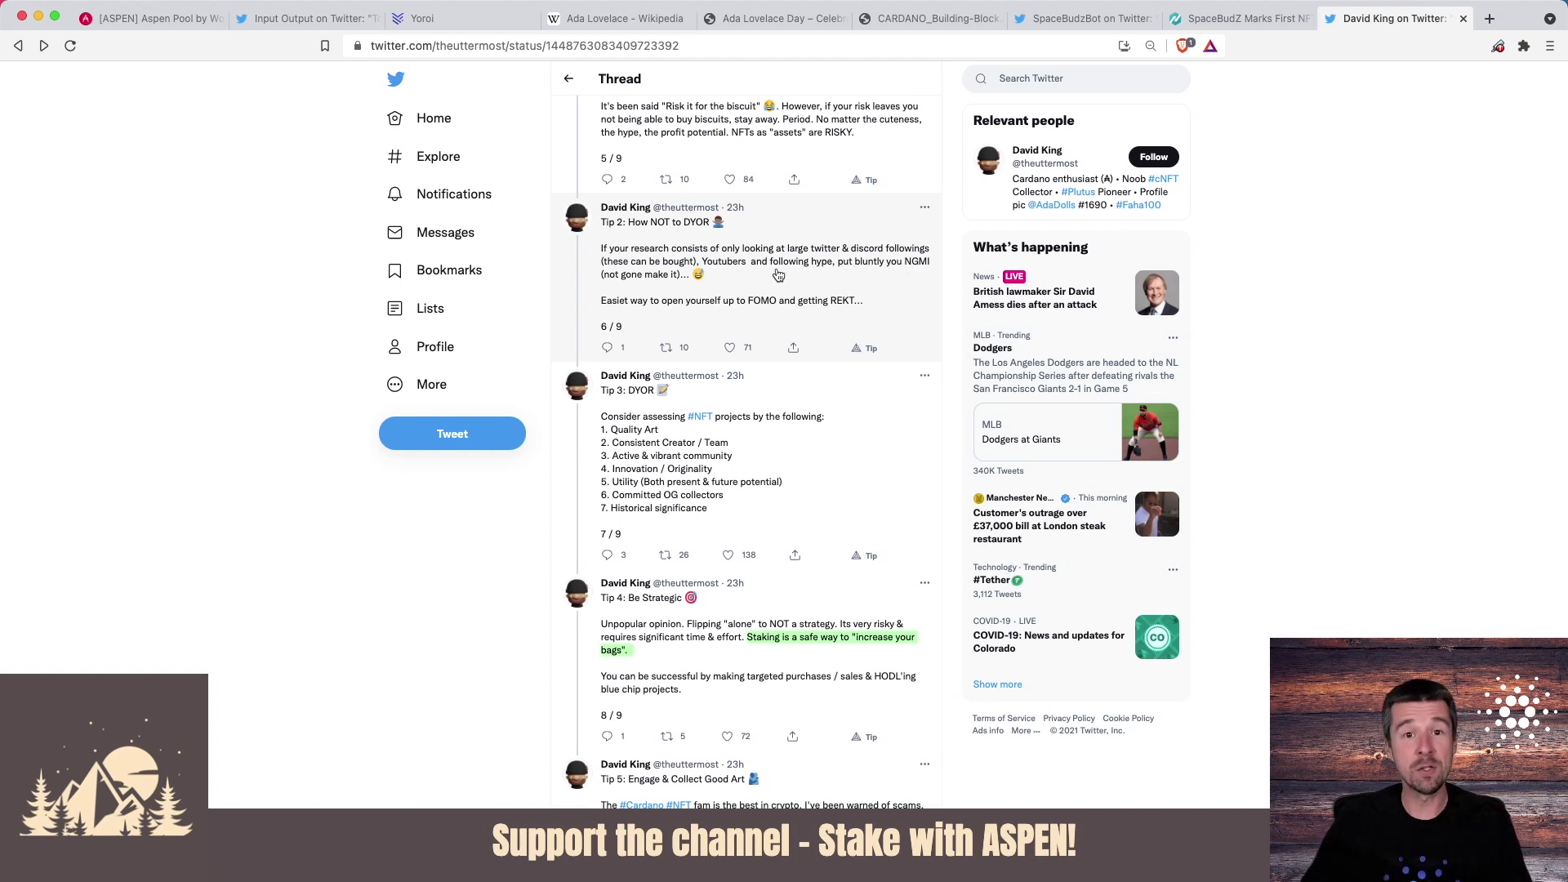
pyautogui.scroll(-3, 776, 275)
pyautogui.scroll(-1, 840, 283)
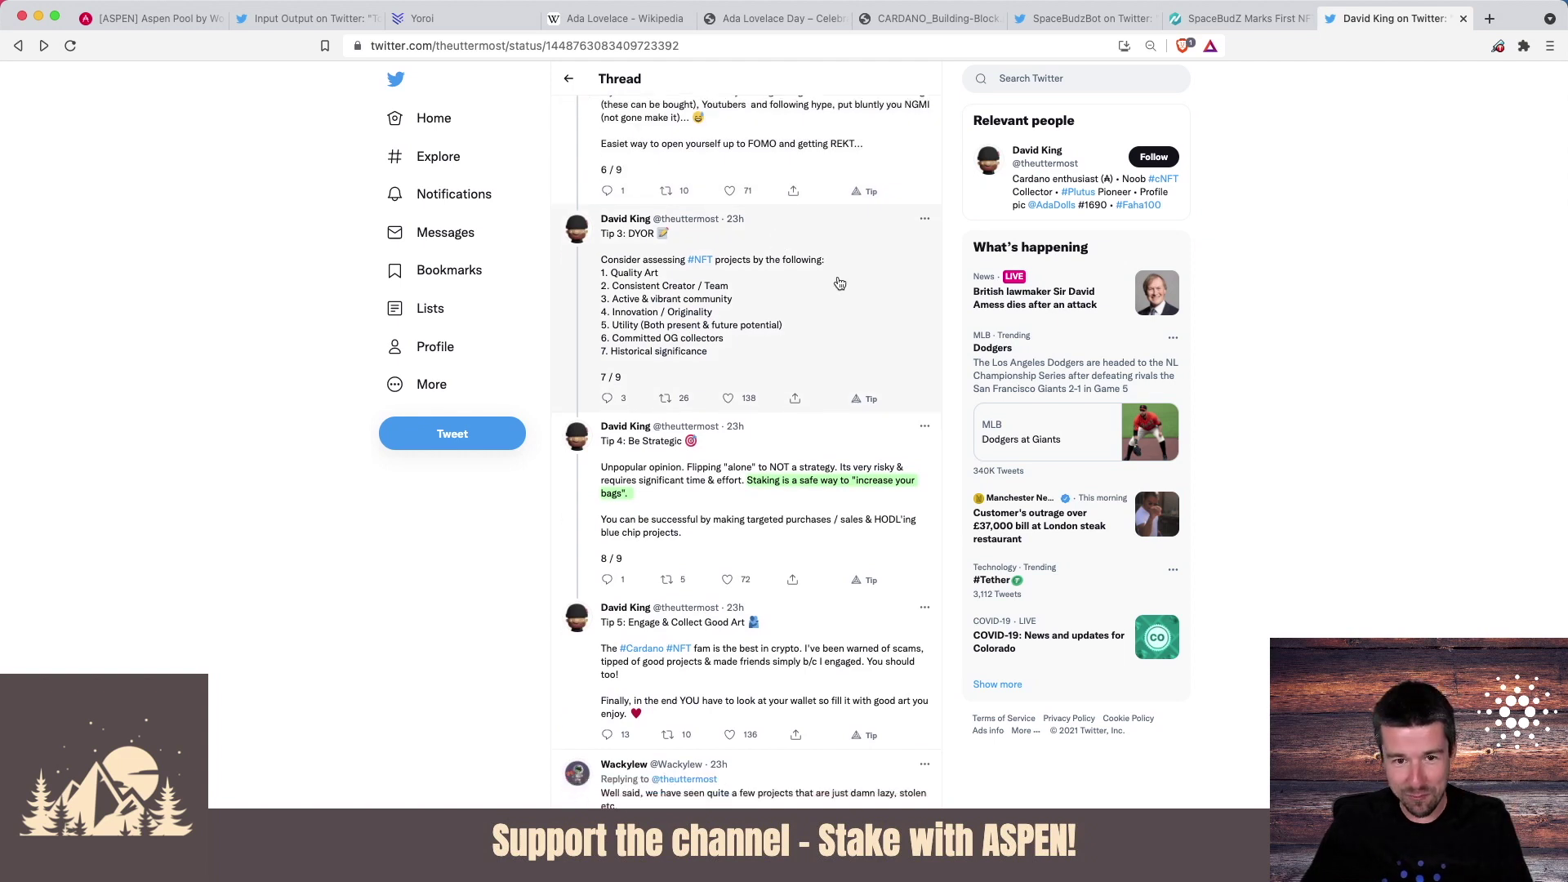
pyautogui.scroll(-1, 839, 283)
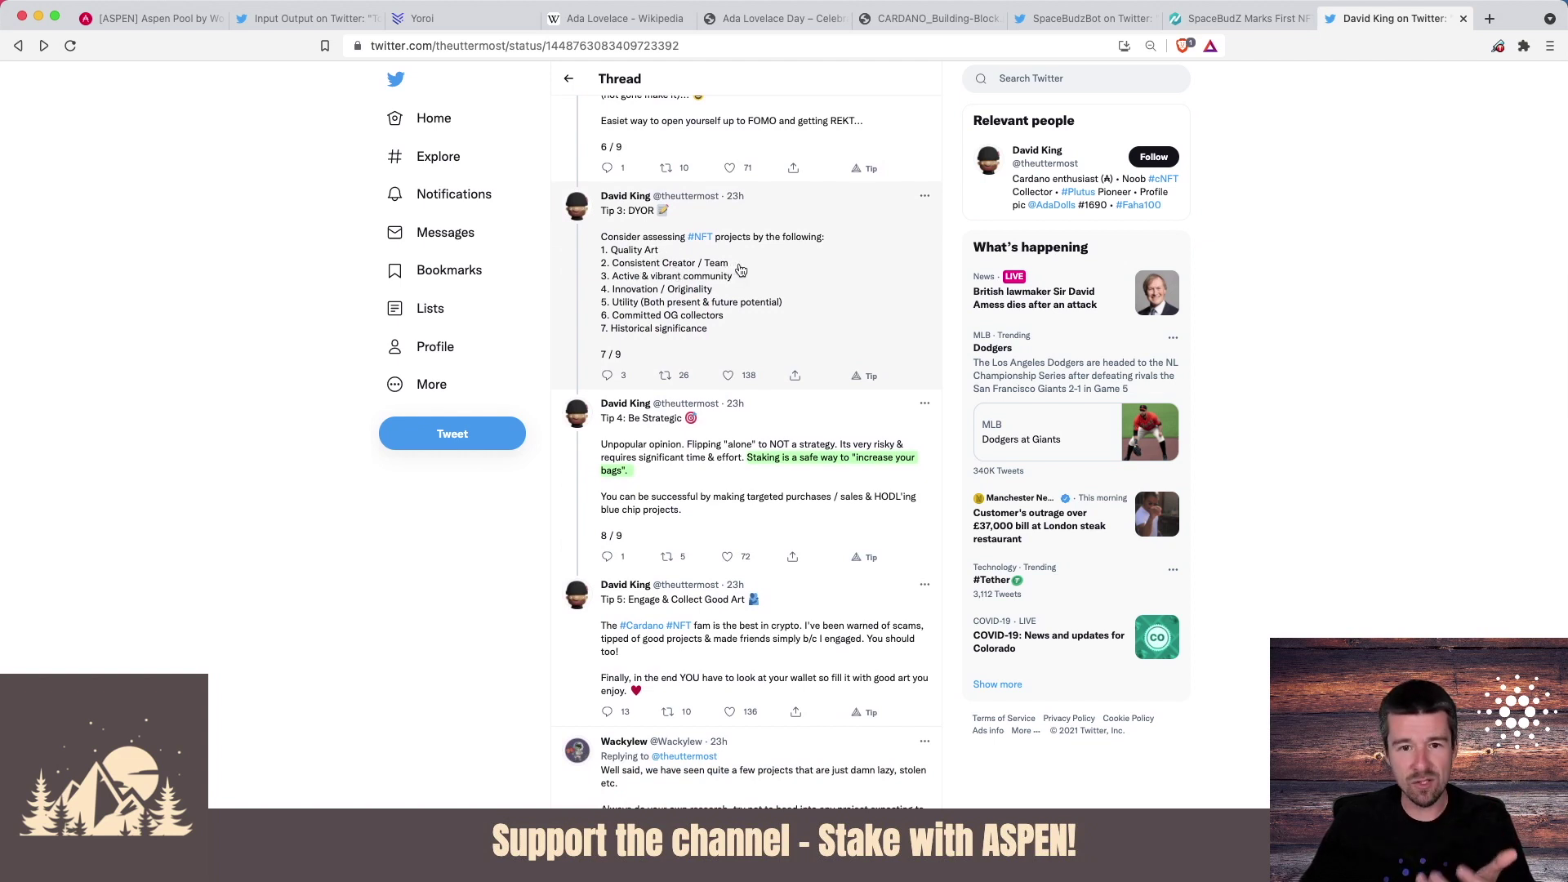
pyautogui.scroll(-1, 741, 270)
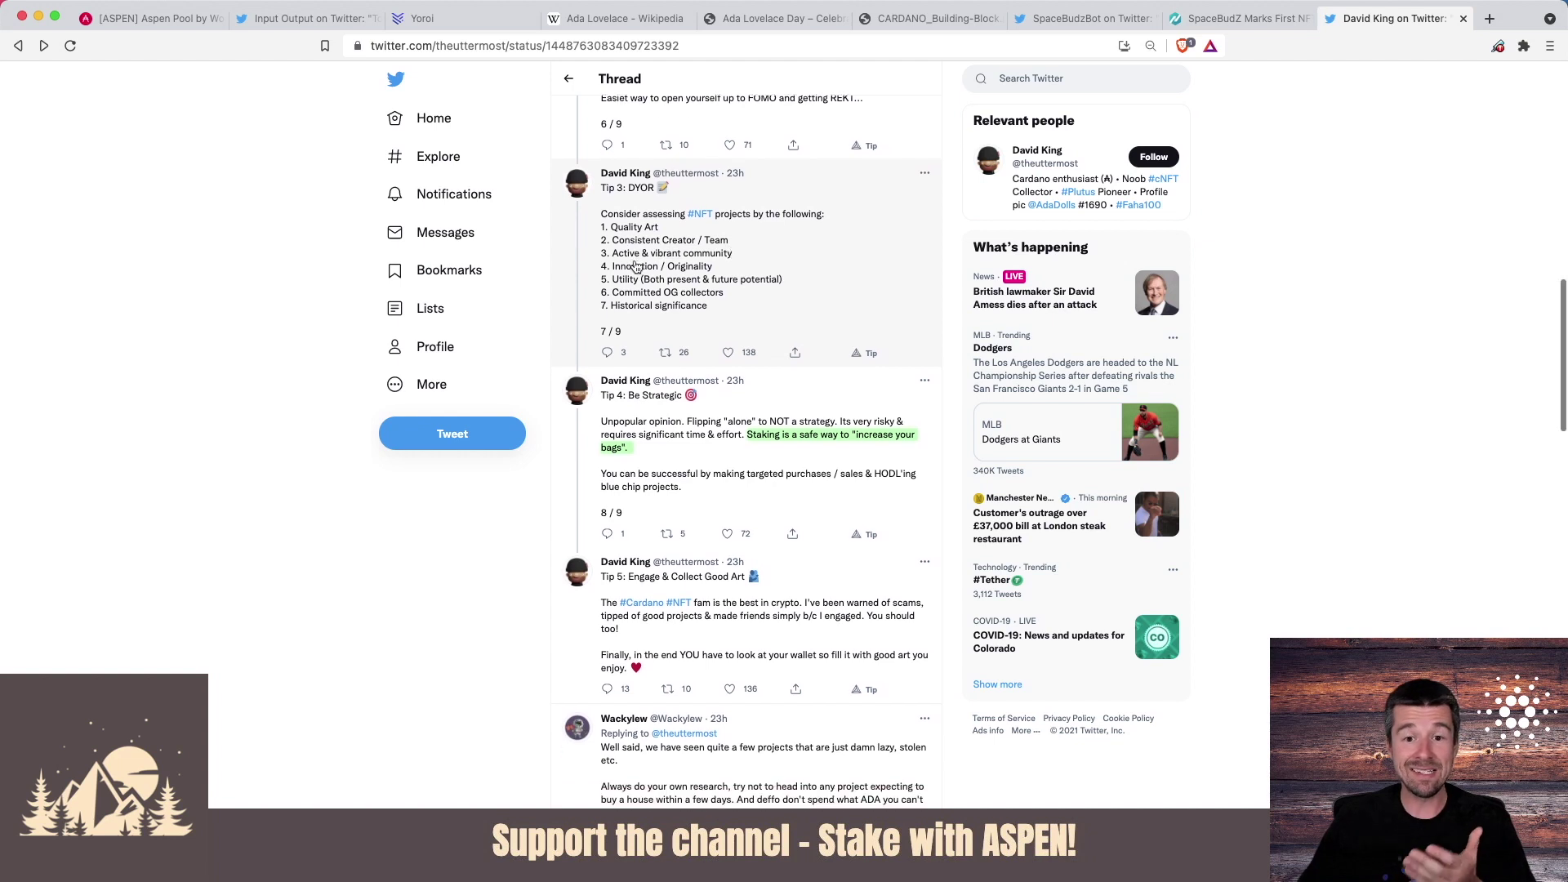
pyautogui.scroll(-1, 752, 260)
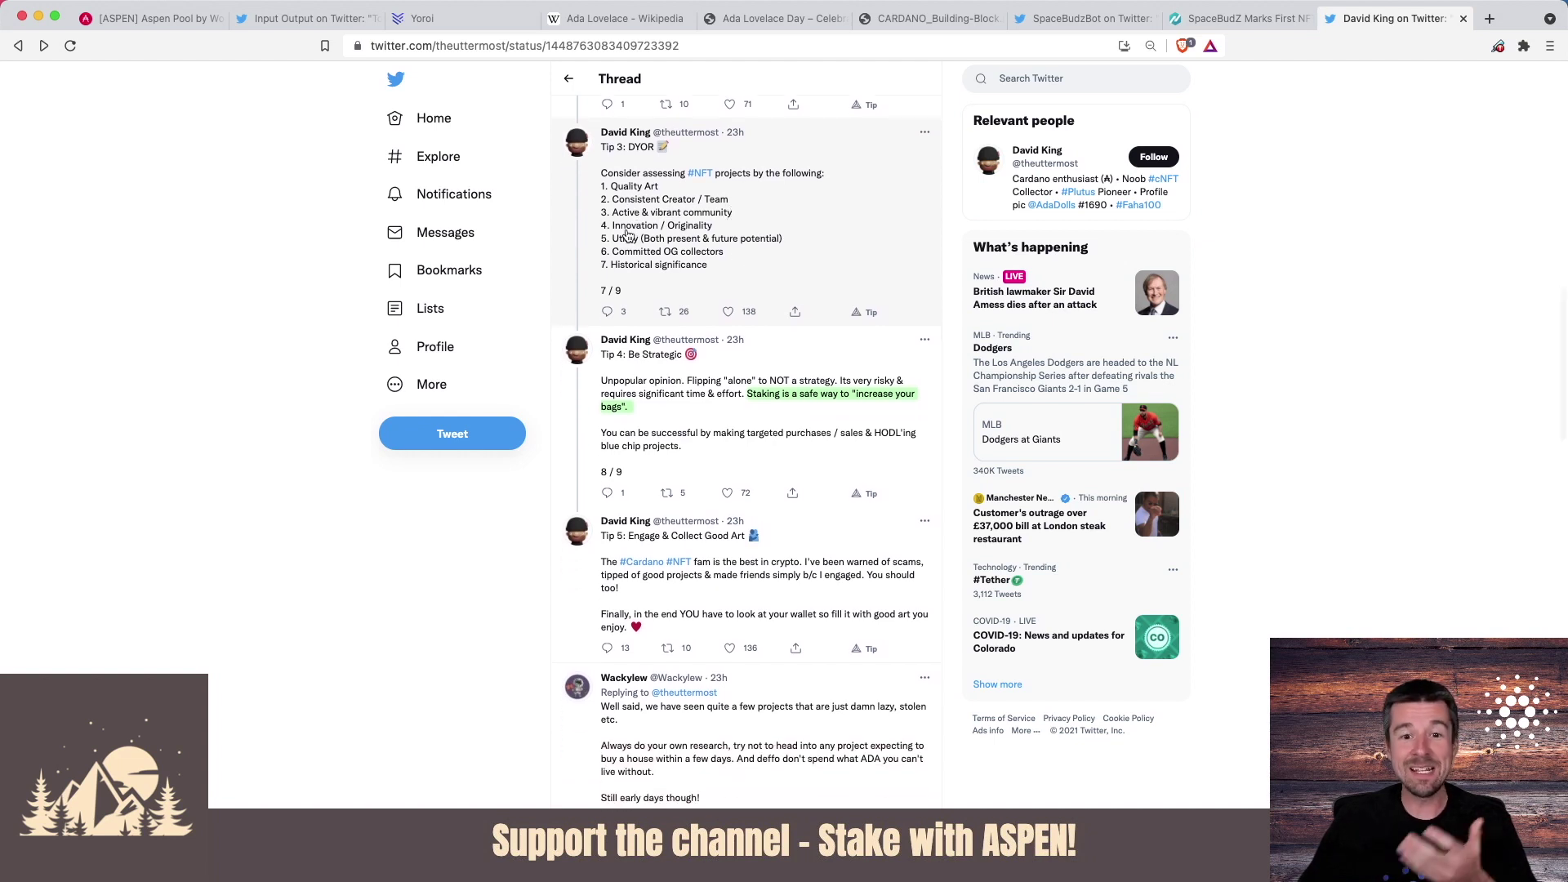
pyautogui.scroll(-1, 734, 233)
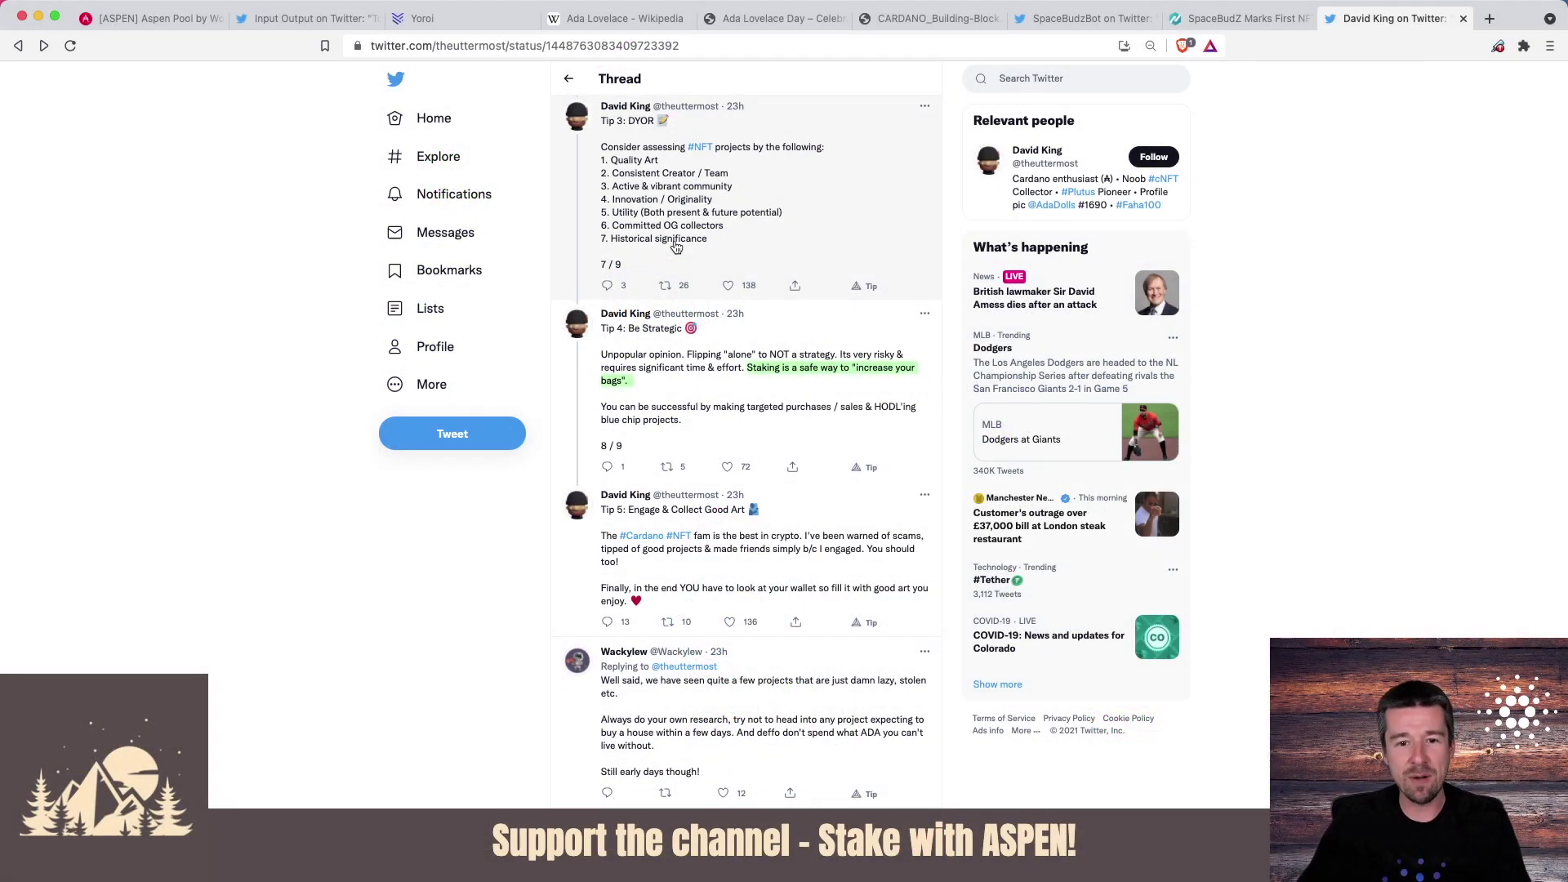
pyautogui.scroll(-2, 675, 246)
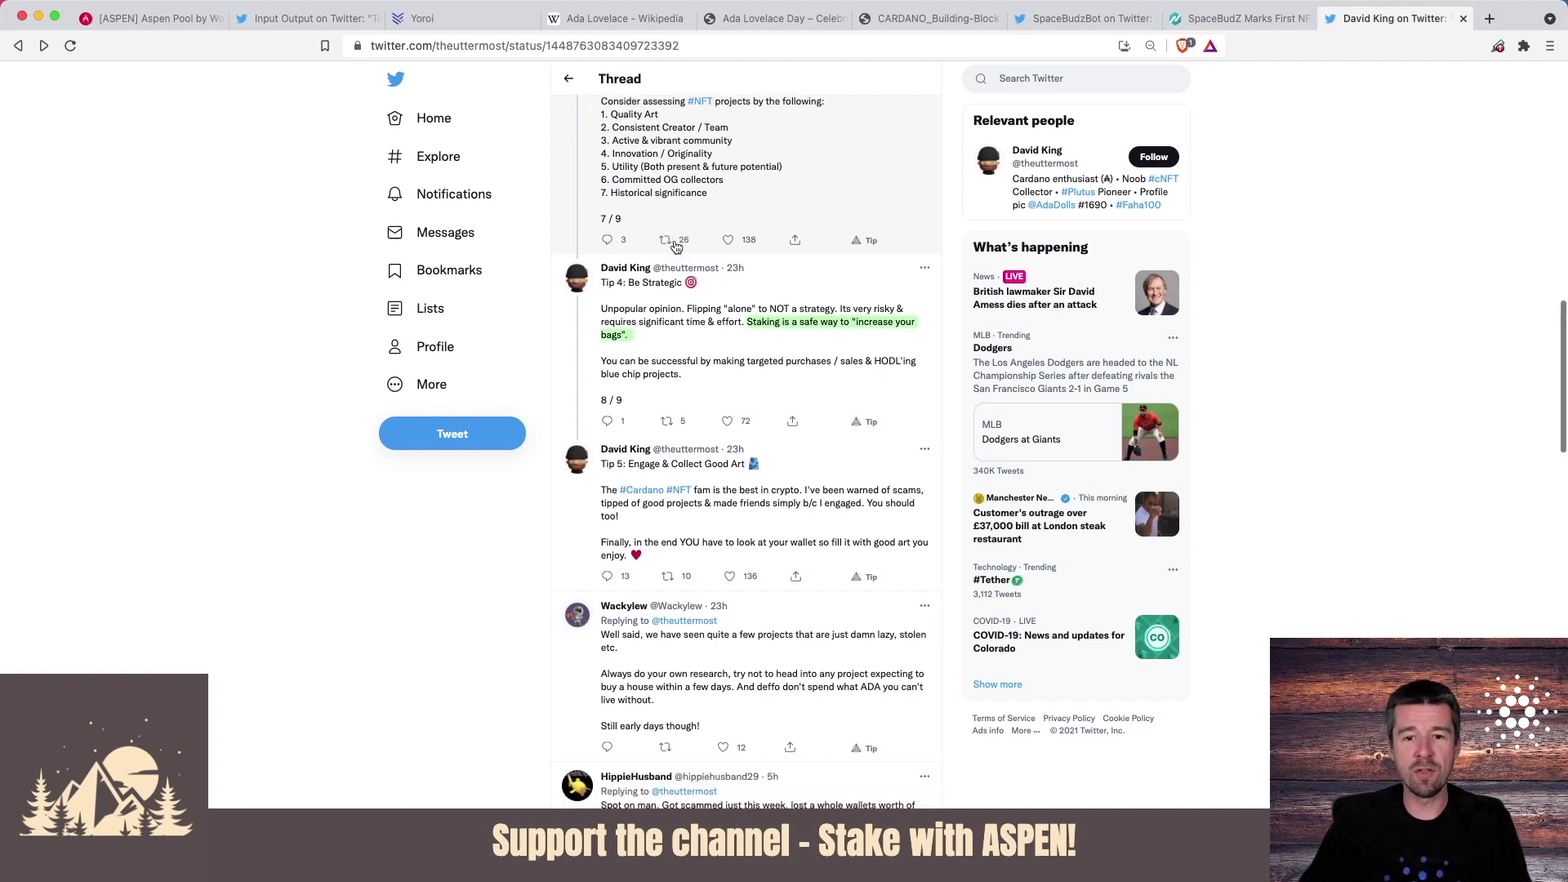
pyautogui.scroll(-1, 735, 271)
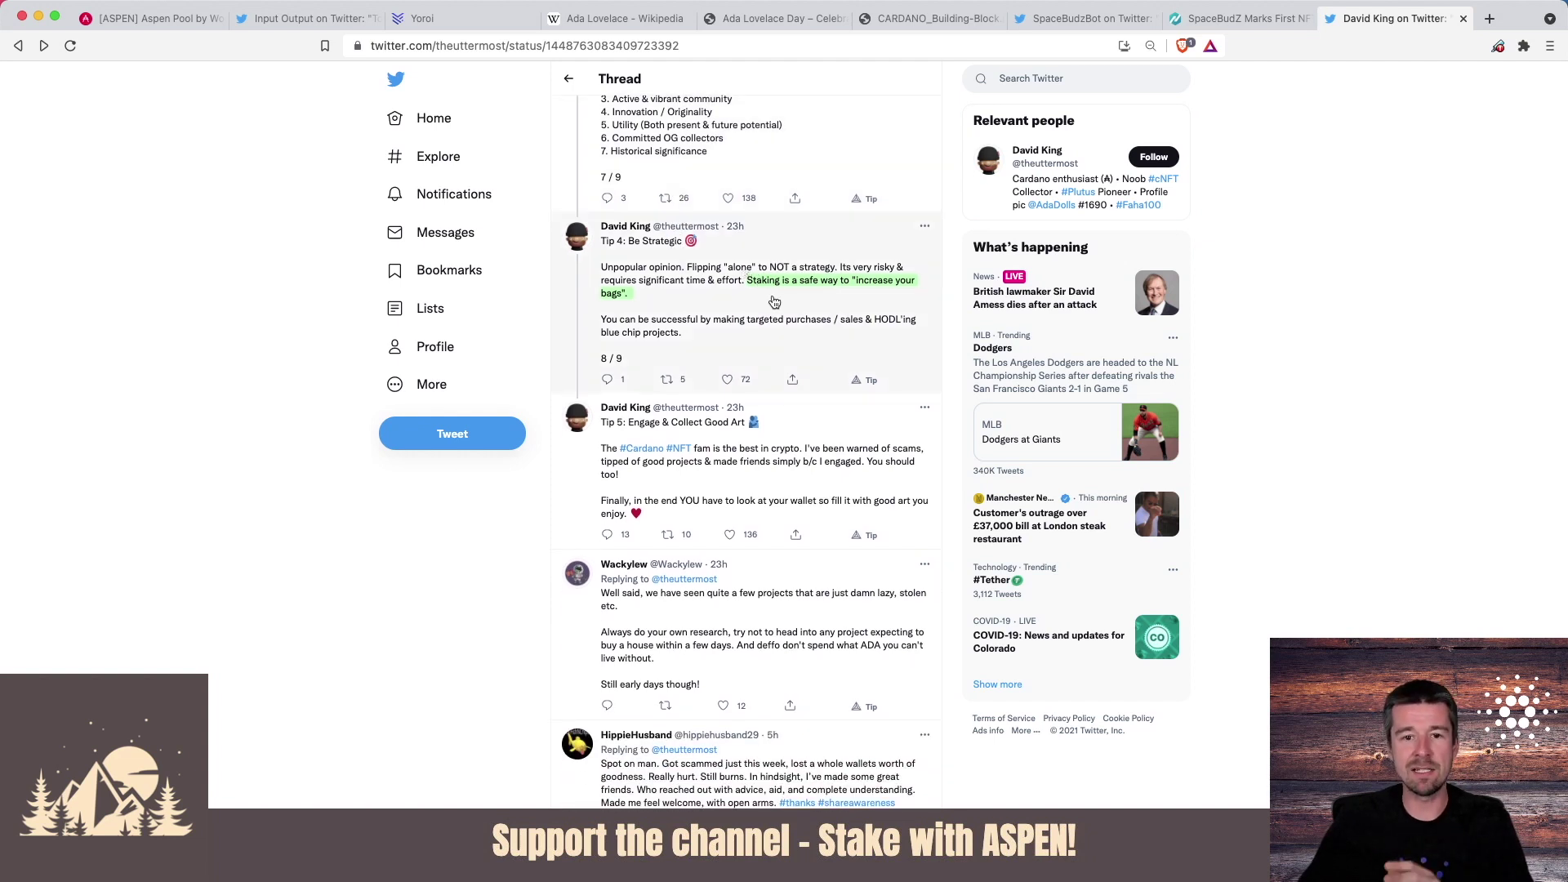